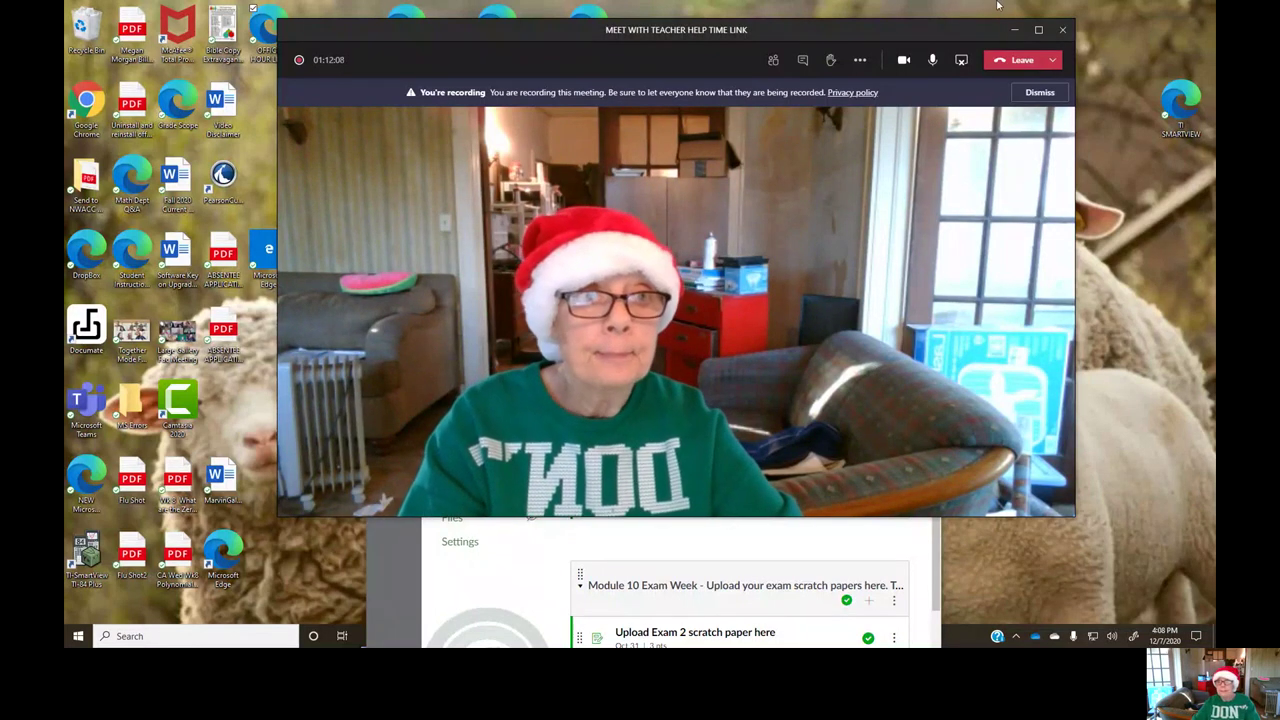
# Minimize the Teams meeting to the mini call view so the Canvas Modules page is visible.
pyautogui.click(1015, 30)
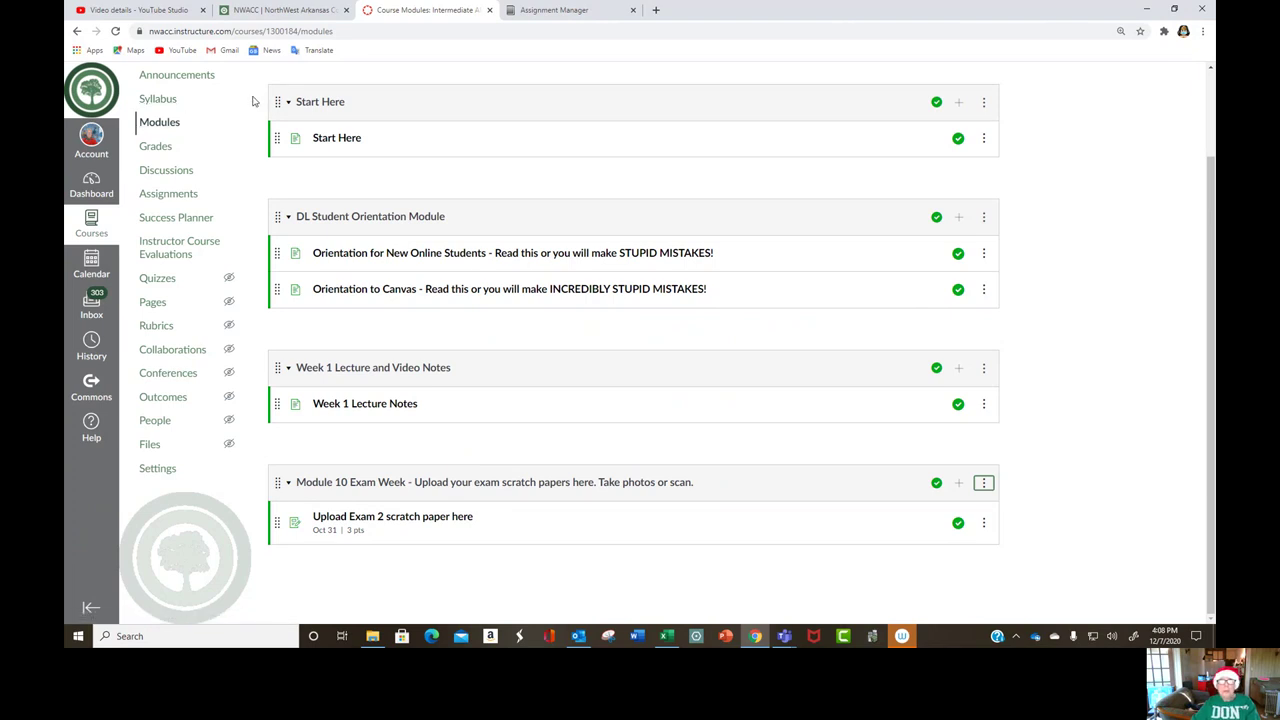
# Add a module named 'Module Week 16 Final Exam' on the course Modules page.
pyautogui.click(172, 125)
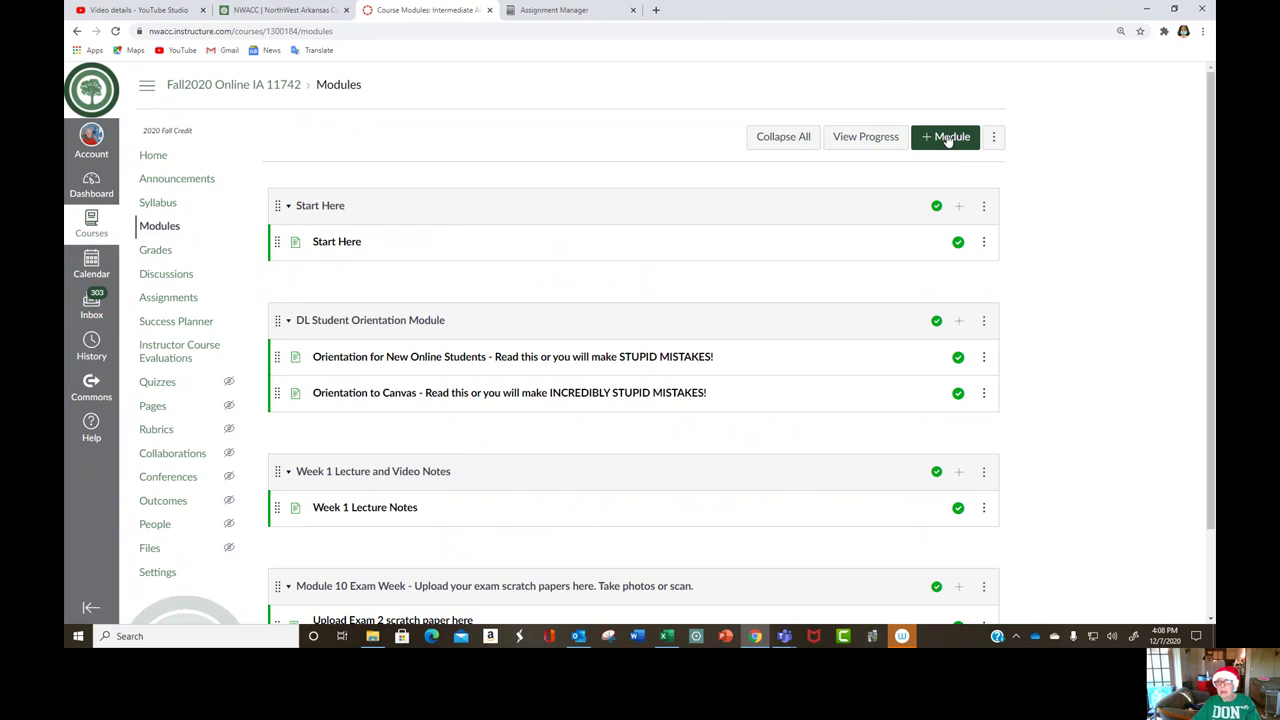
pyautogui.click(948, 137)
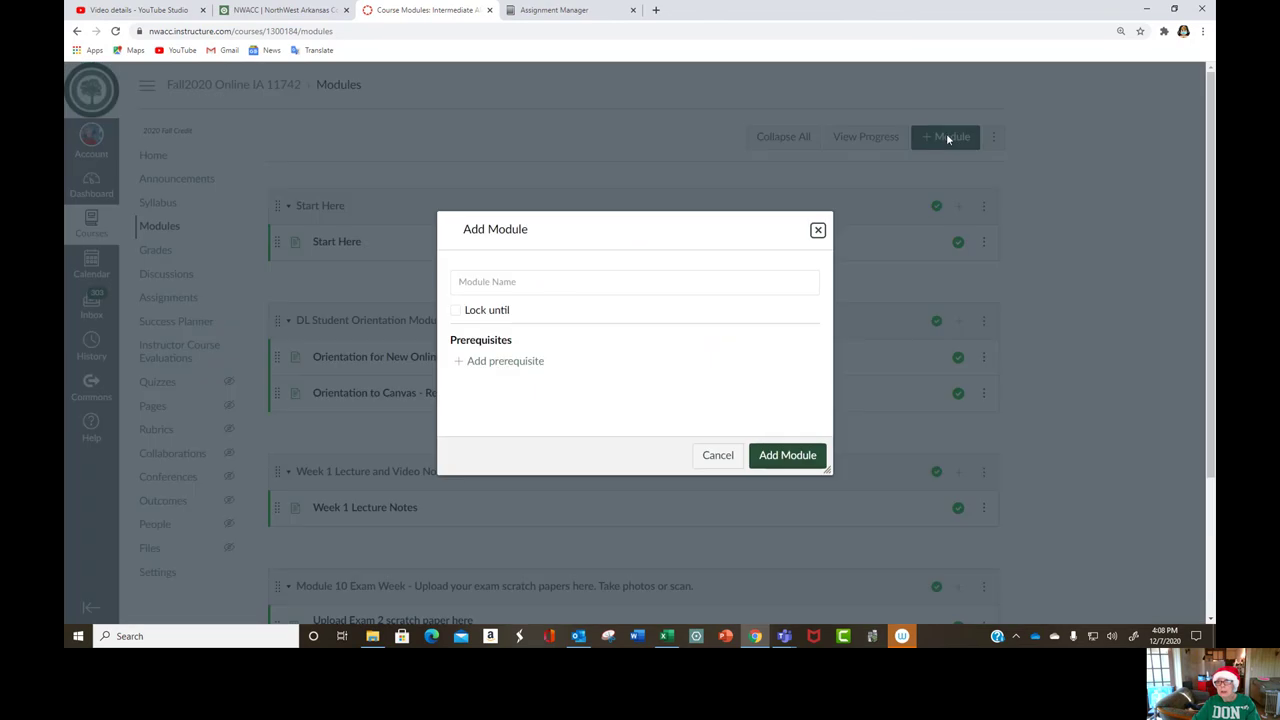
pyautogui.click(624, 284)
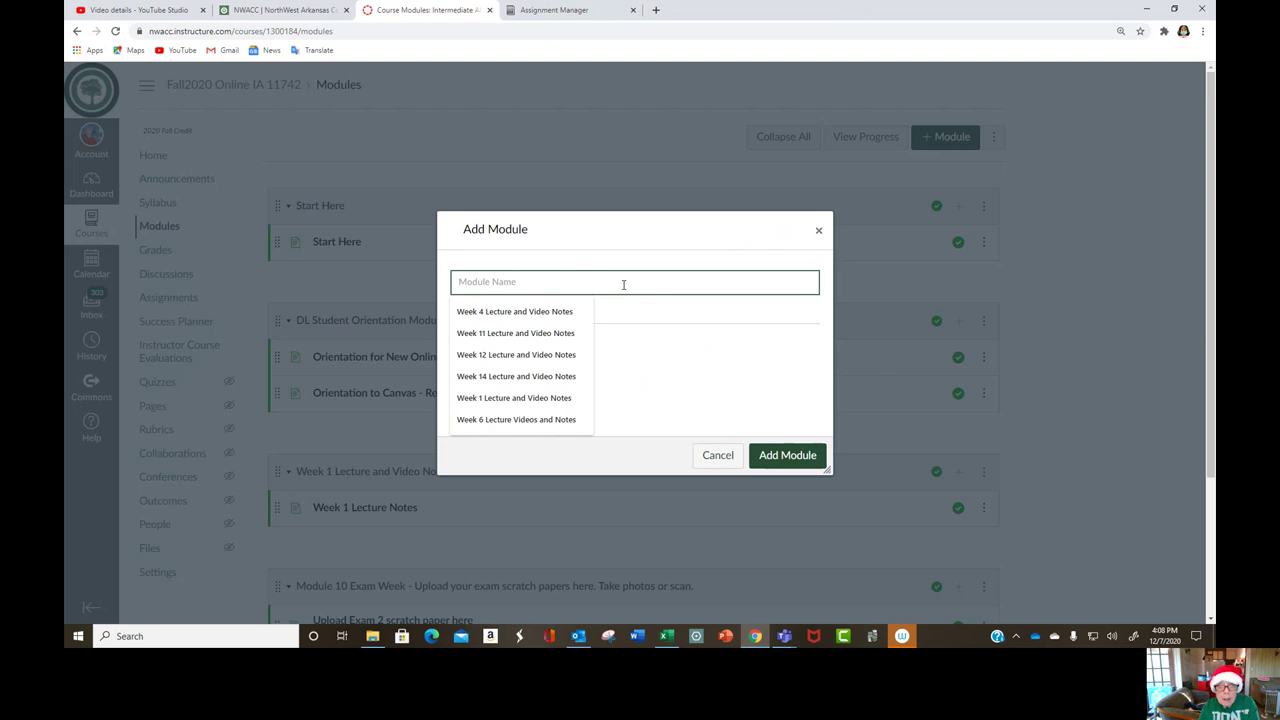
pyautogui.write('Module')
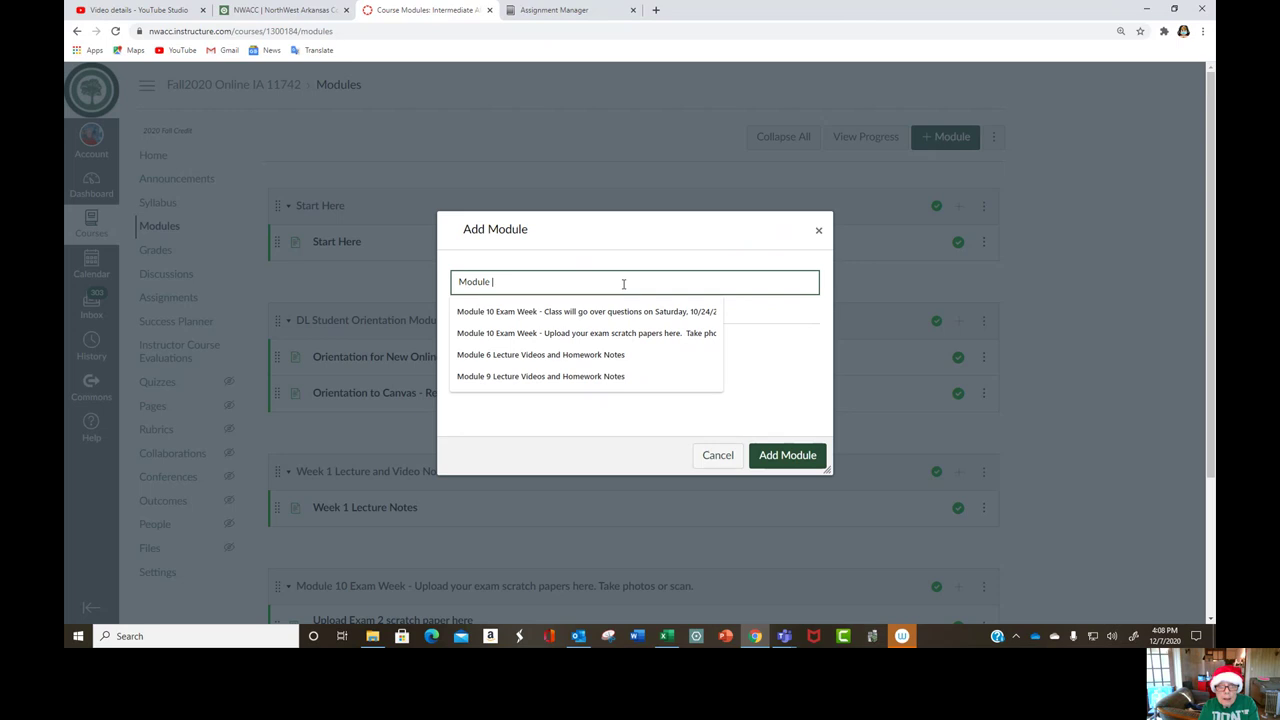
pyautogui.write(' Week 16')
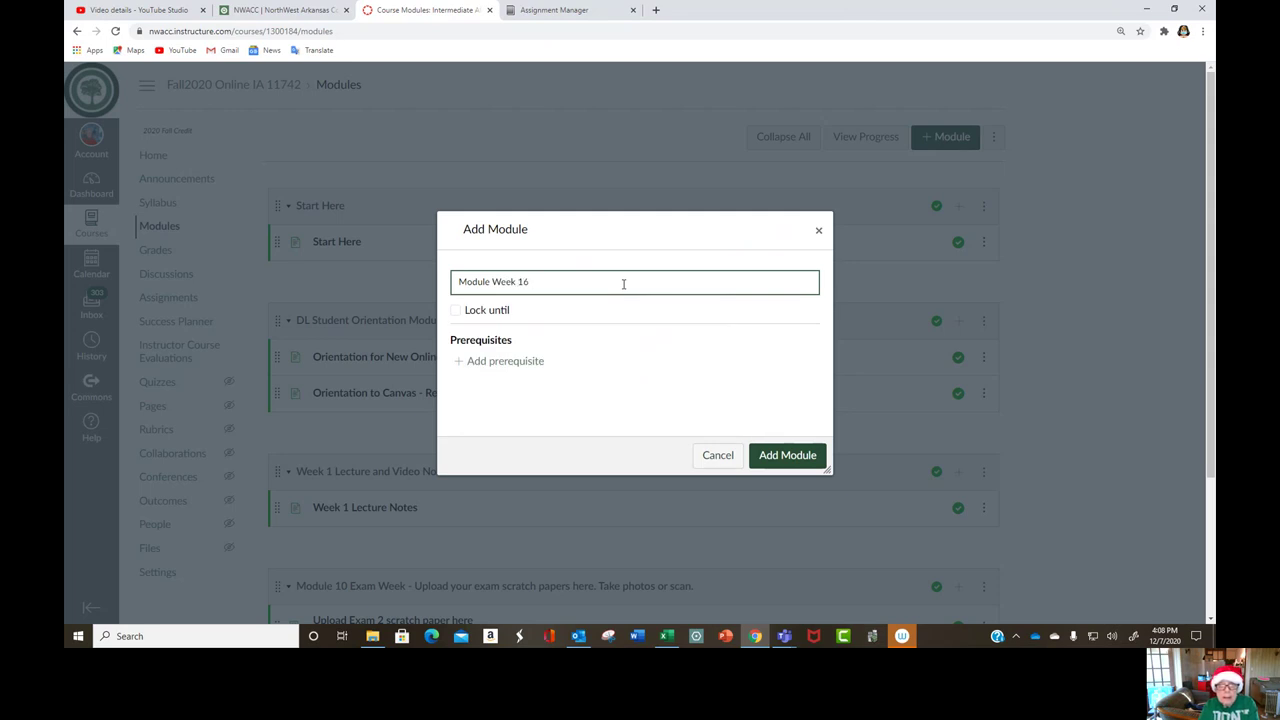
pyautogui.write(' Final Exam')
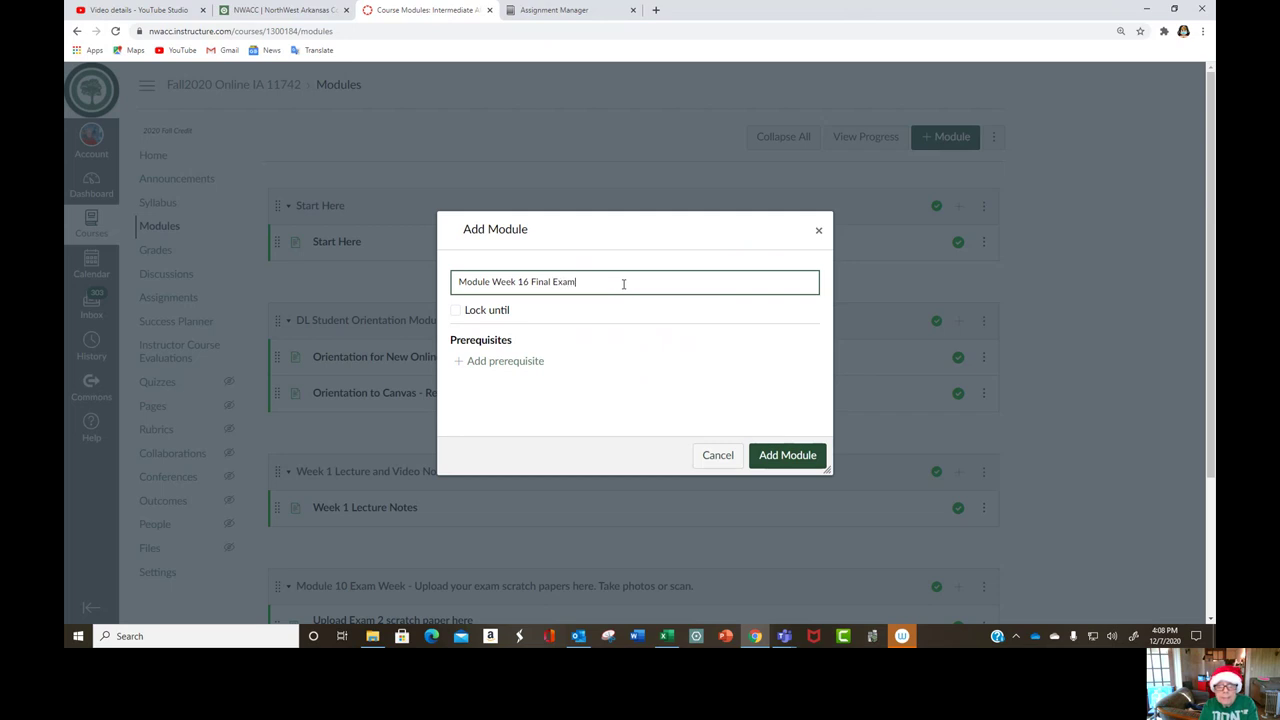
pyautogui.click(803, 455)
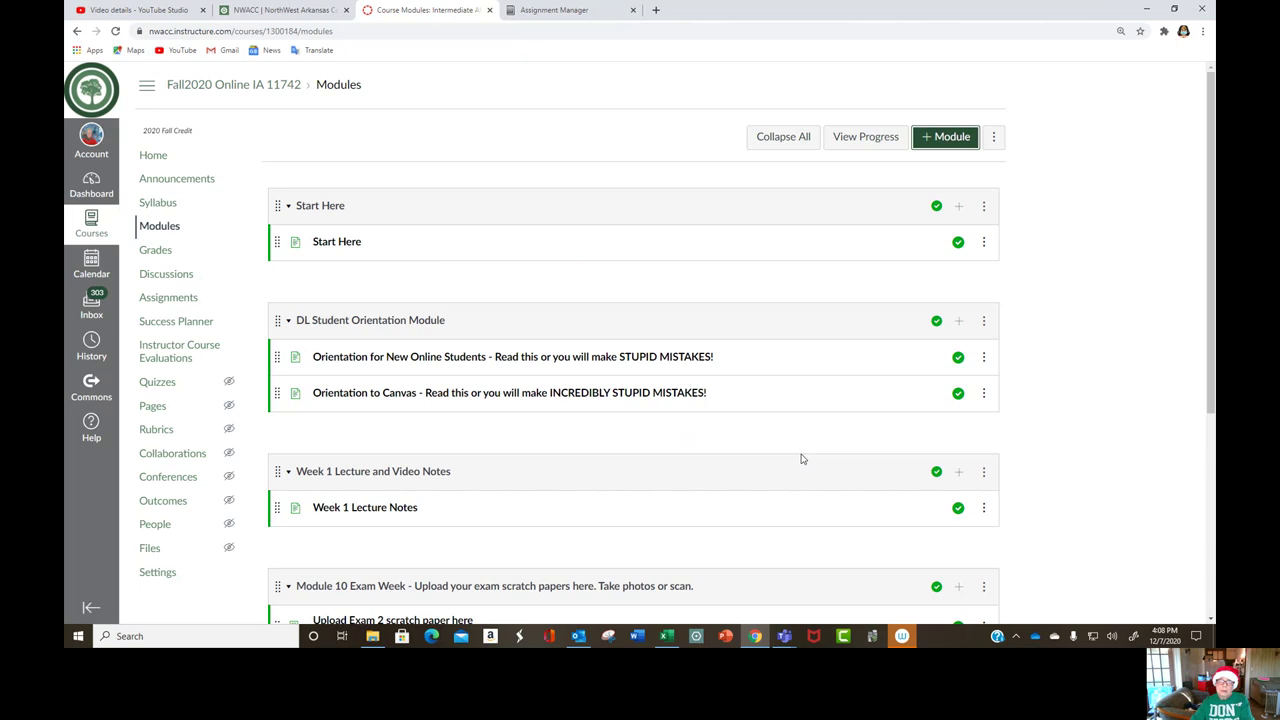
# Publish the Module Week 16 Final Exam module at the bottom of the list.
pyautogui.moveTo(1211, 219); pyautogui.dragTo(1214, 491)
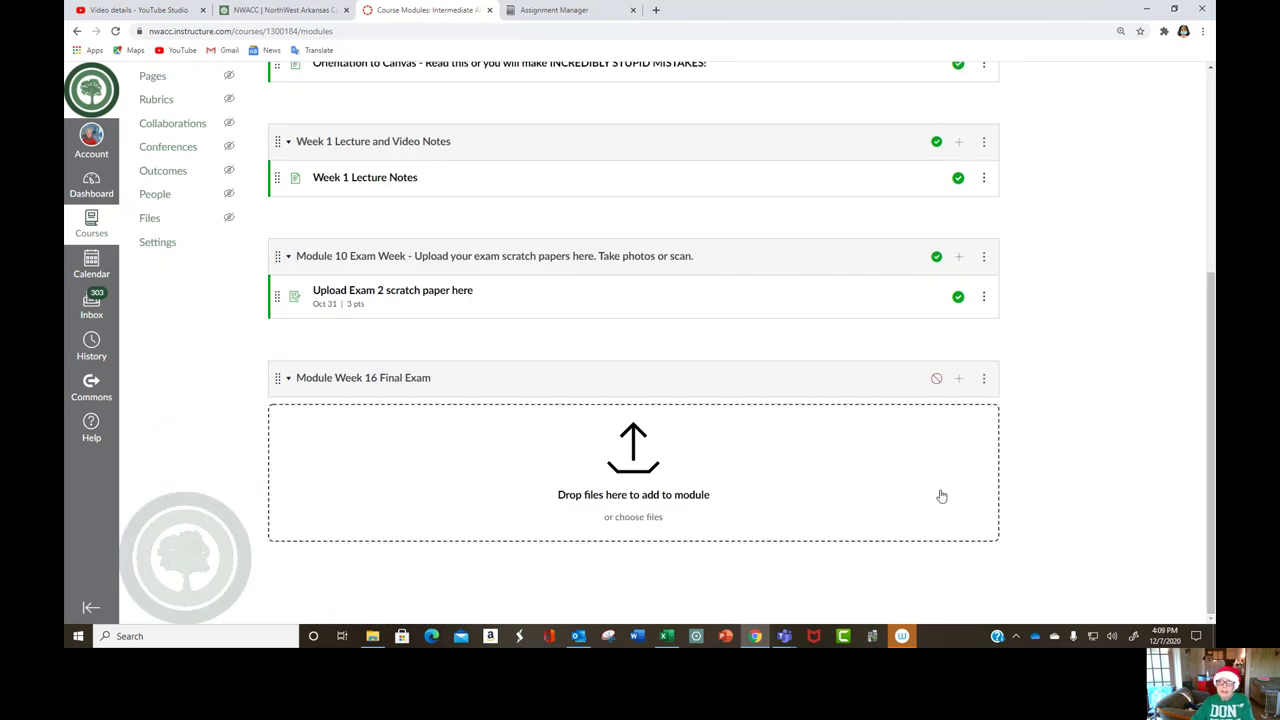
pyautogui.click(936, 379)
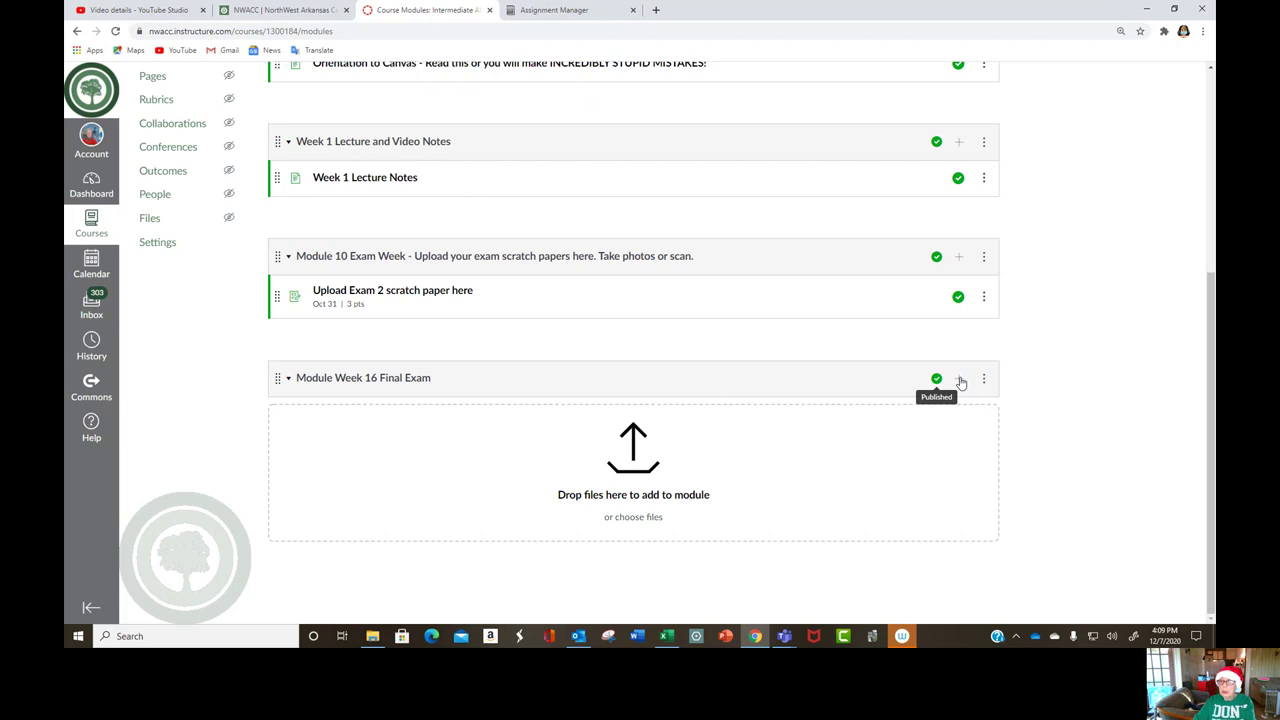
# Add a new assignment 'Upload Your Scratch Paper For Final Exam Here' to the Week 16 module.
pyautogui.click(959, 380)
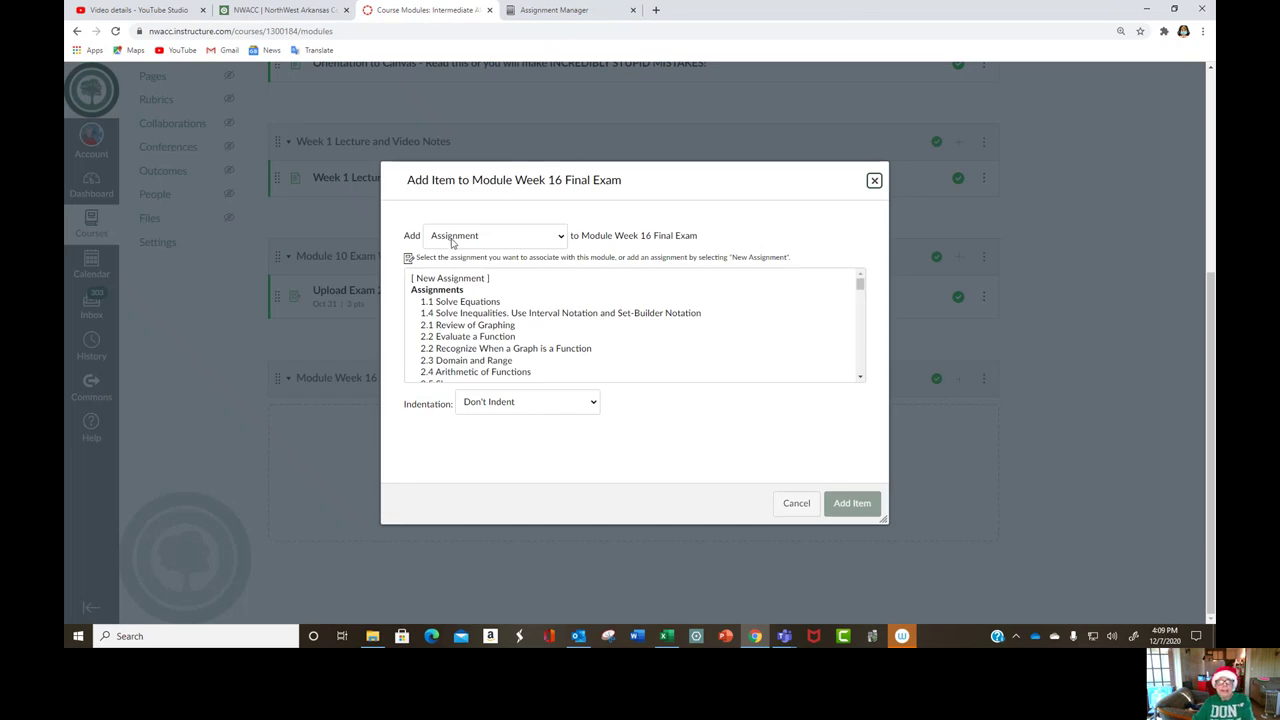
pyautogui.click(451, 280)
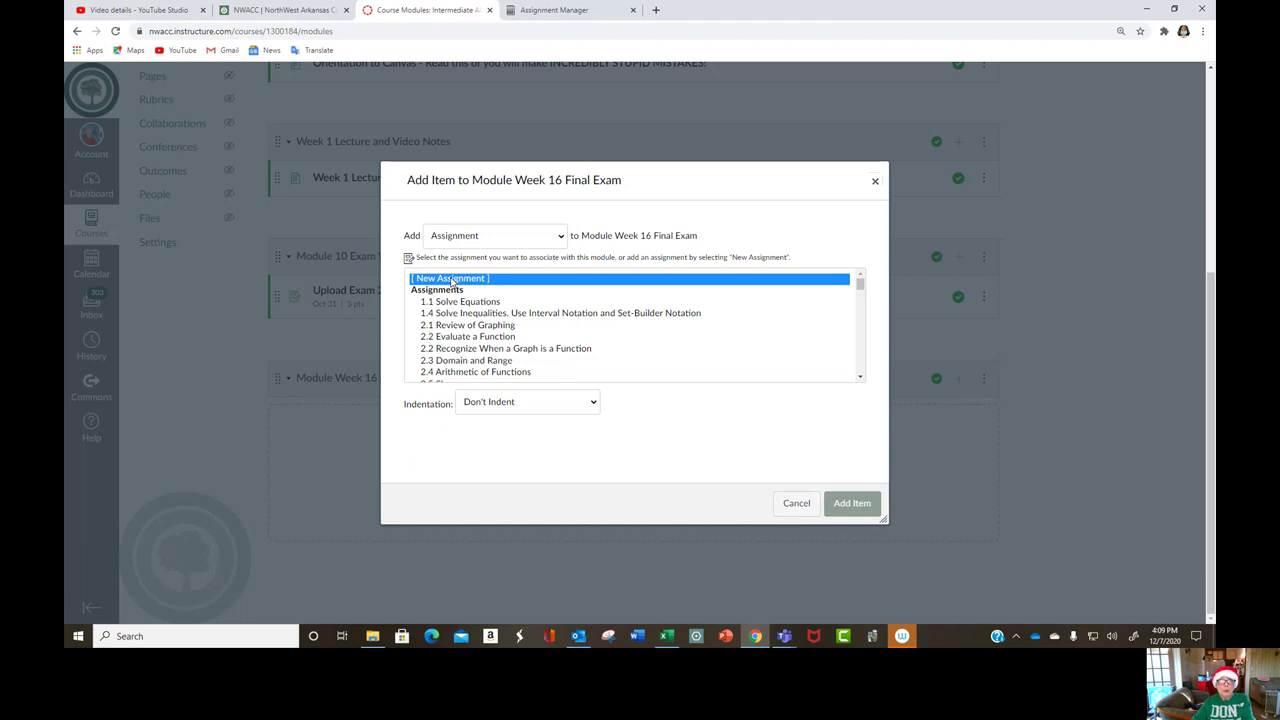
pyautogui.click(522, 404)
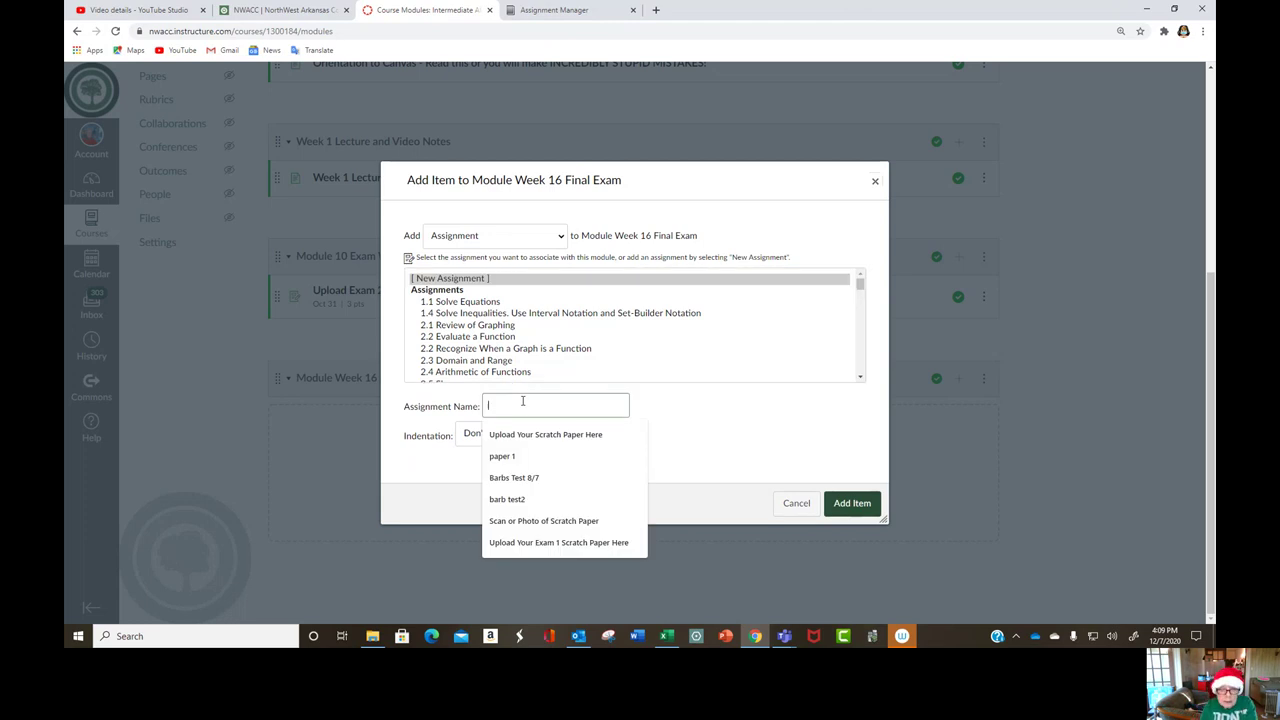
pyautogui.write('Up')
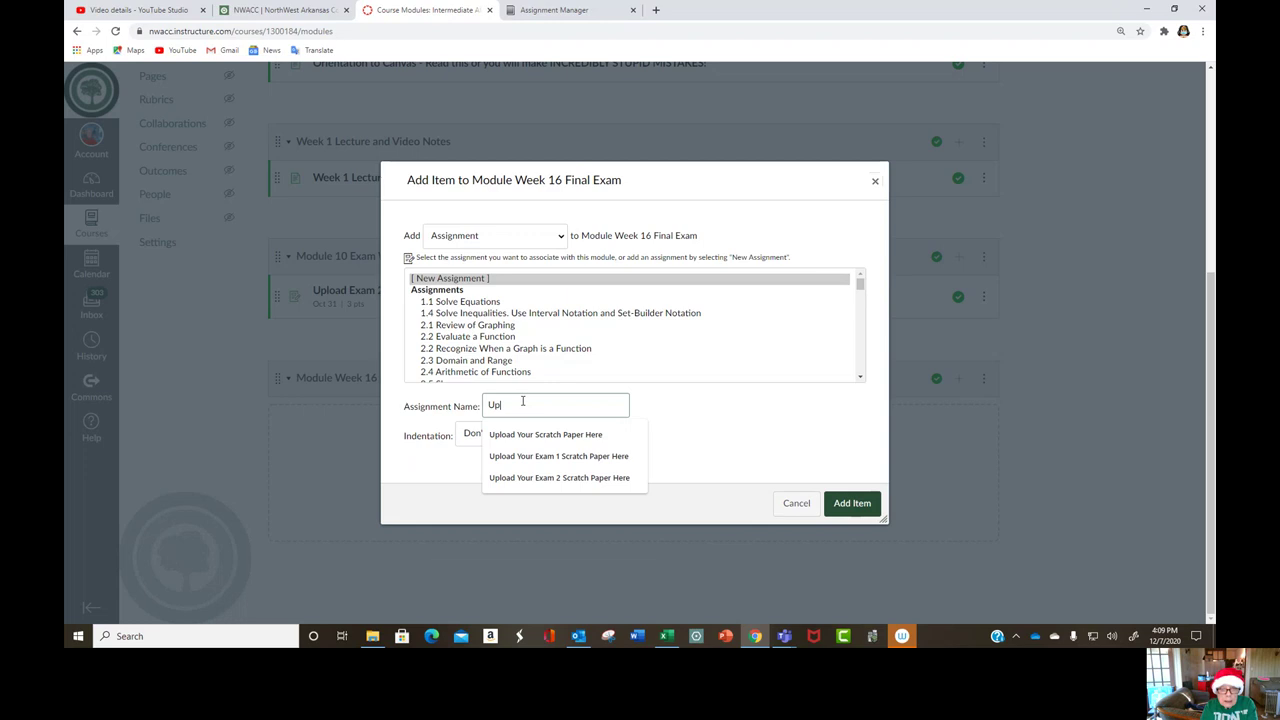
pyautogui.write('load Your Scratch Paper Here')
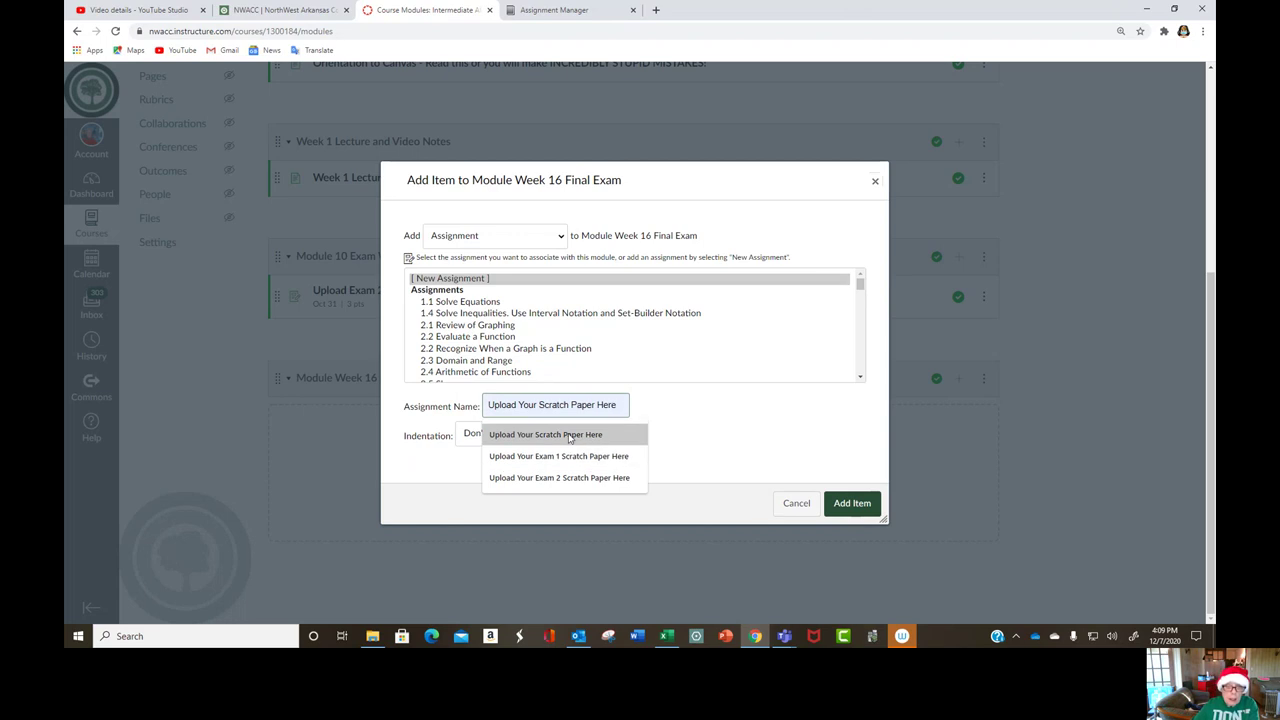
pyautogui.click(568, 434)
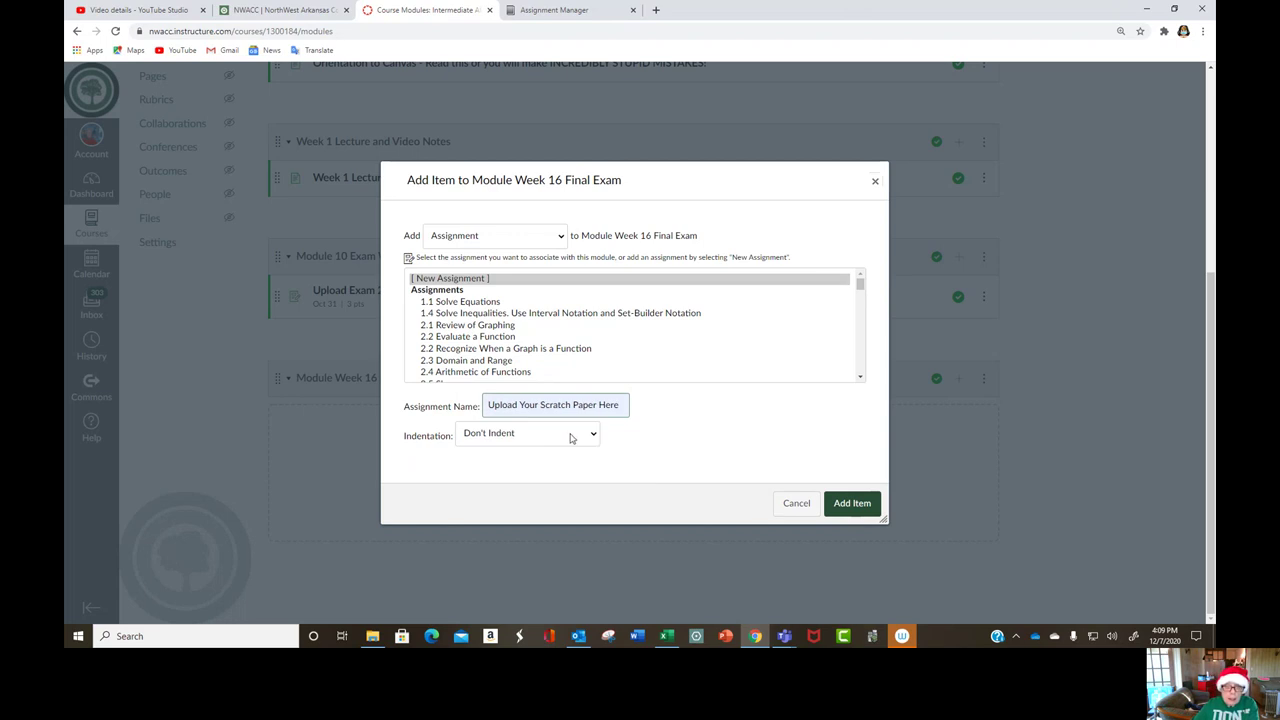
pyautogui.click(599, 405)
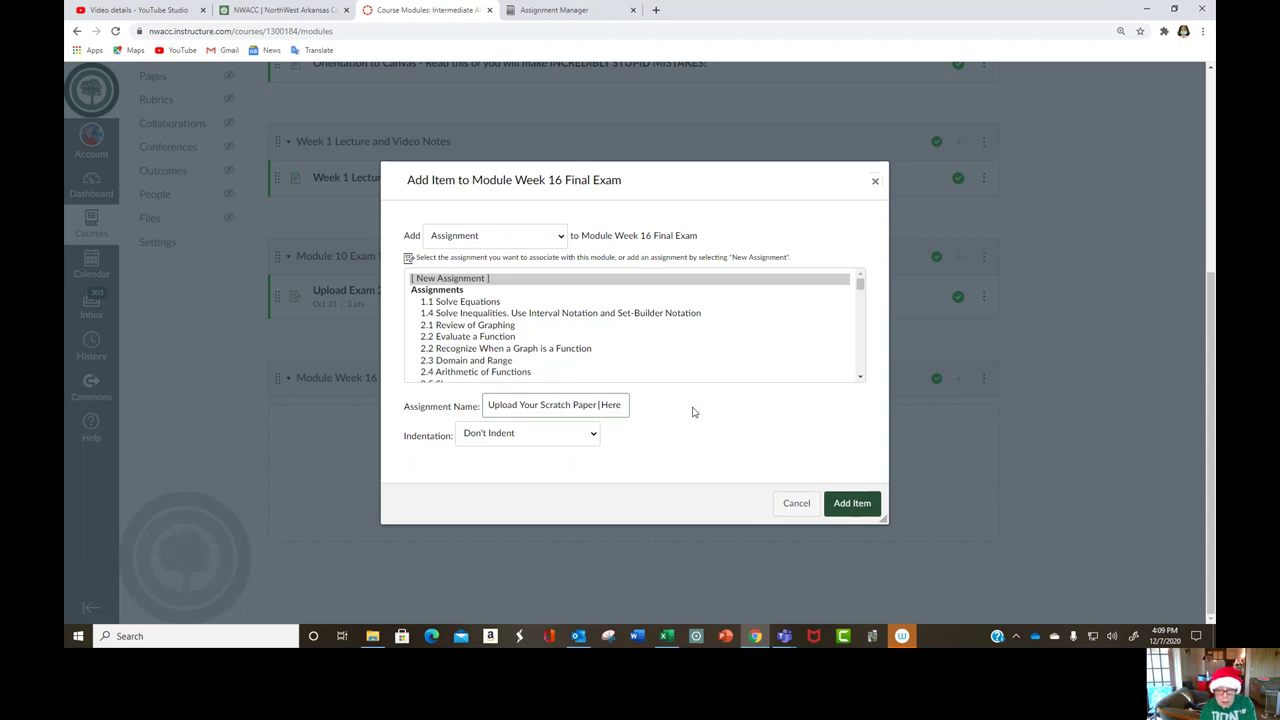
pyautogui.write('For')
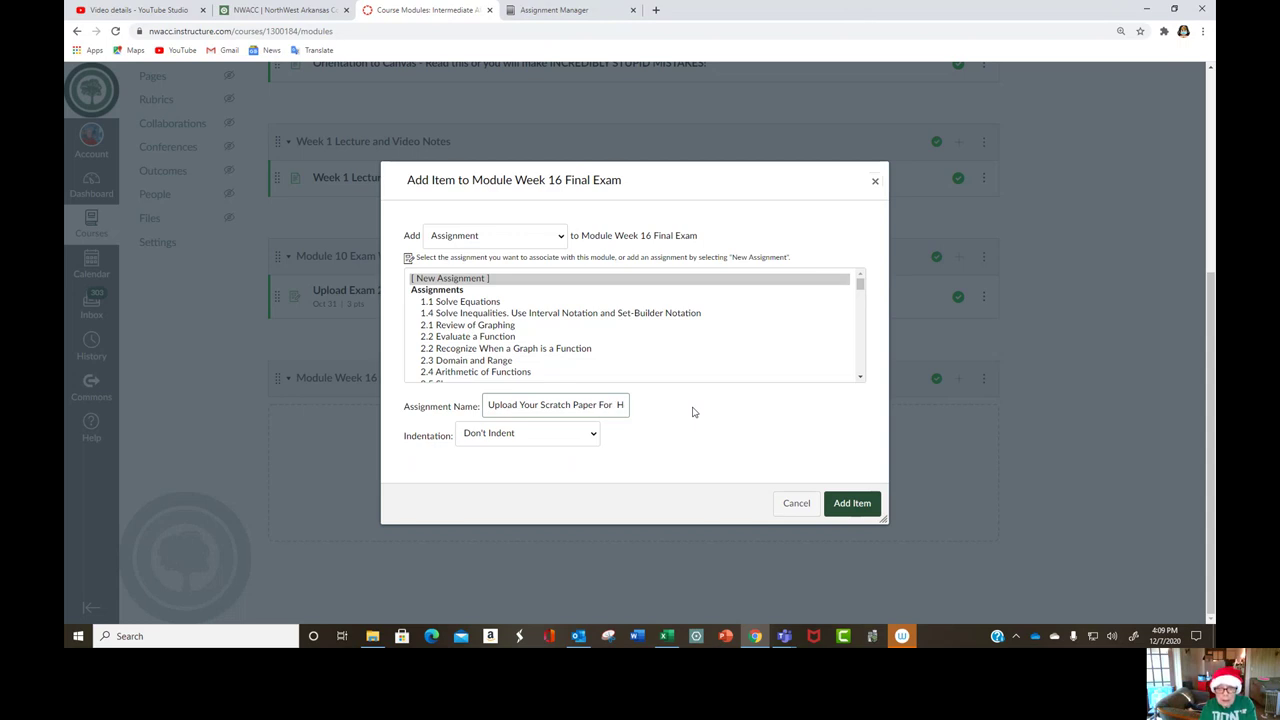
pyautogui.hotkey('shift', 'End')
pyautogui.write('Exam')
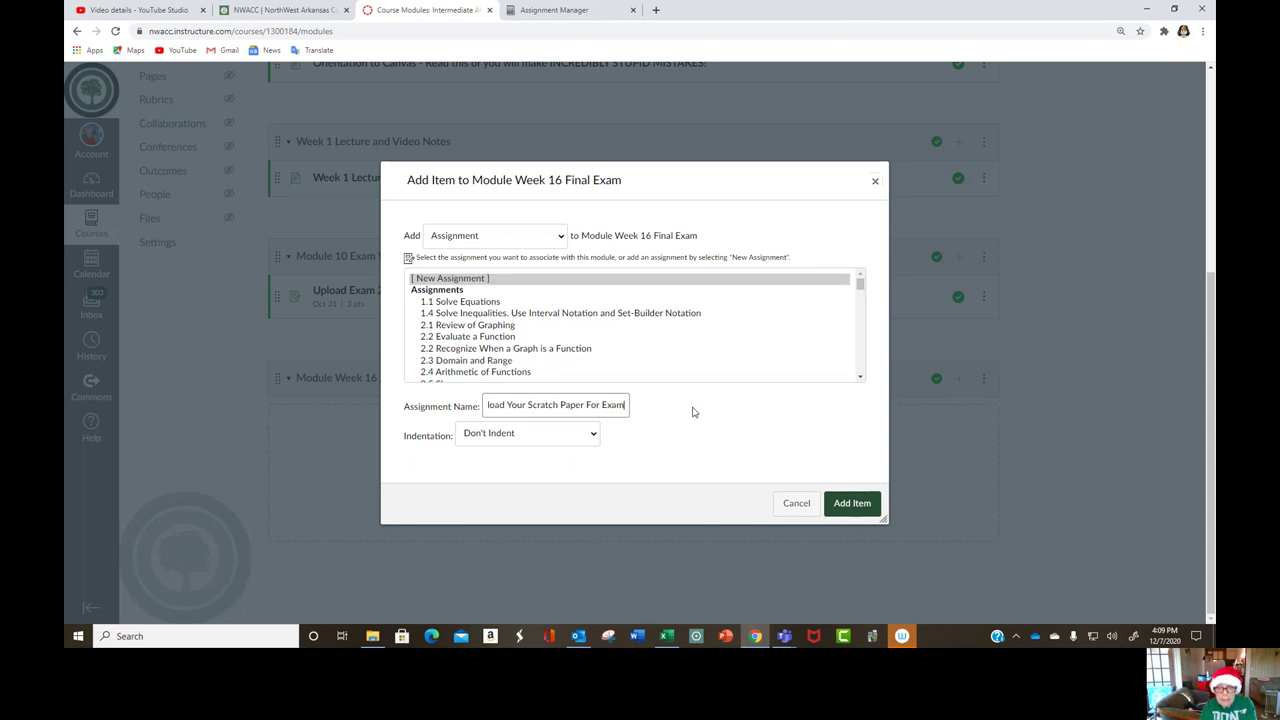
pyautogui.hotkey('ctrl', 'z')
pyautogui.write('Final Exam')
pyautogui.click(866, 513)
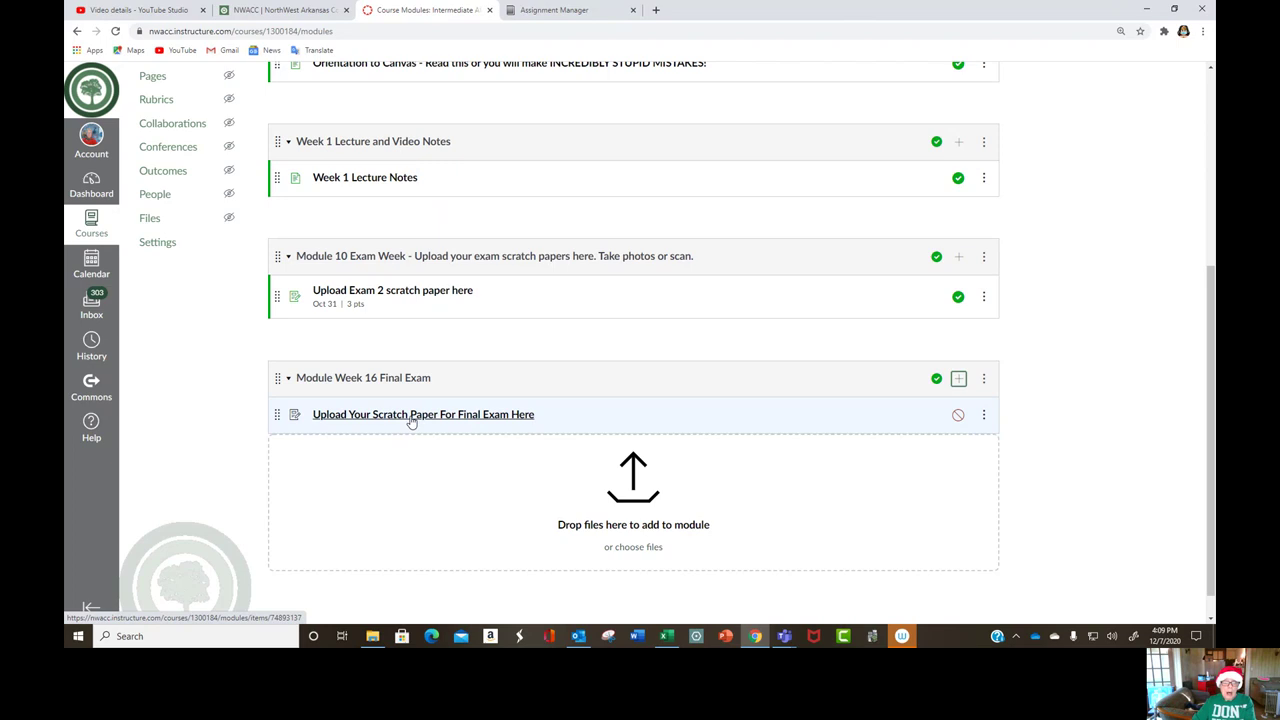
# Open the 'Upload Your Scratch Paper For Final Exam Here' assignment page.
pyautogui.click(412, 419)
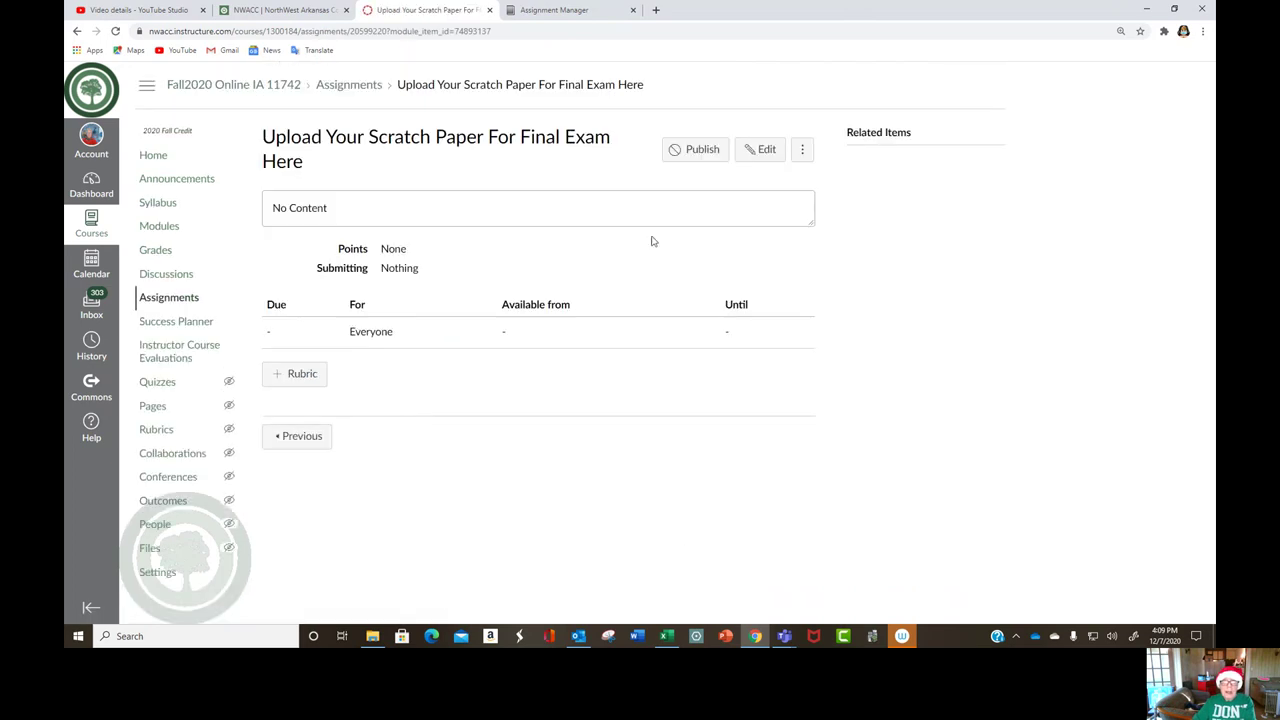
# Edit the assignment and describe partial credit for neat, numbered scratch work, with uploads worth 5 points.
pyautogui.click(764, 150)
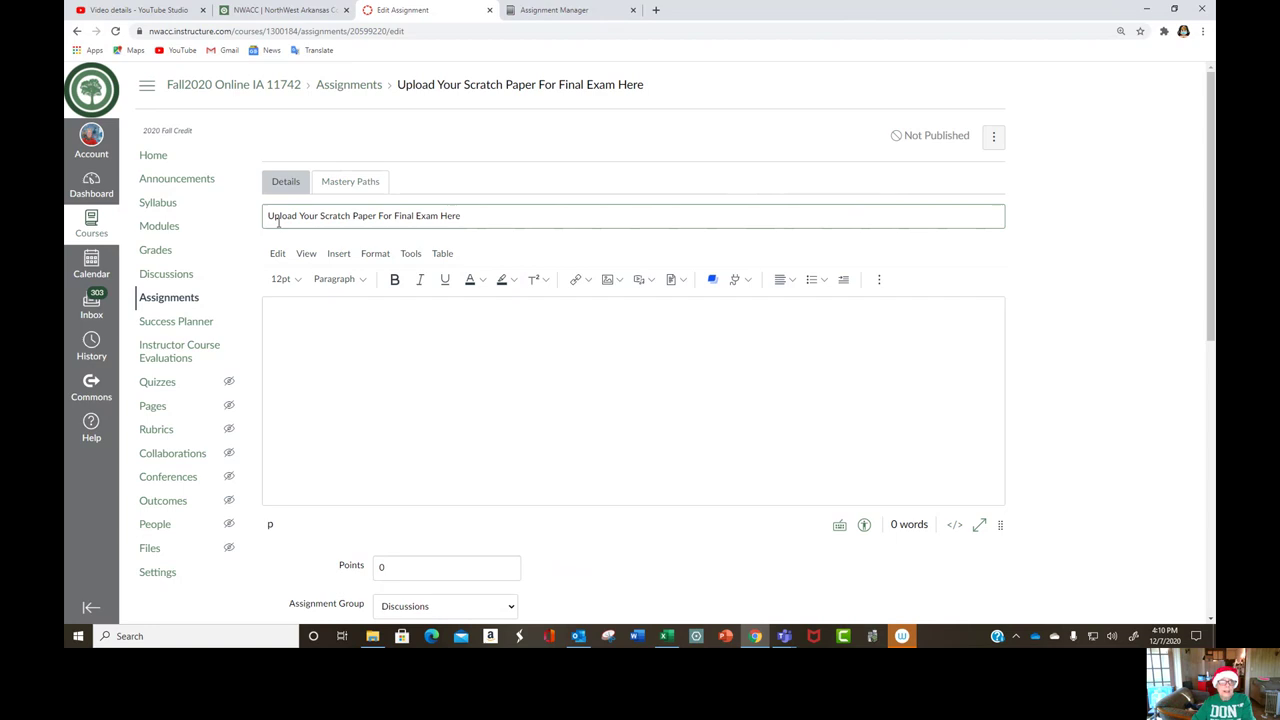
pyautogui.click(434, 315)
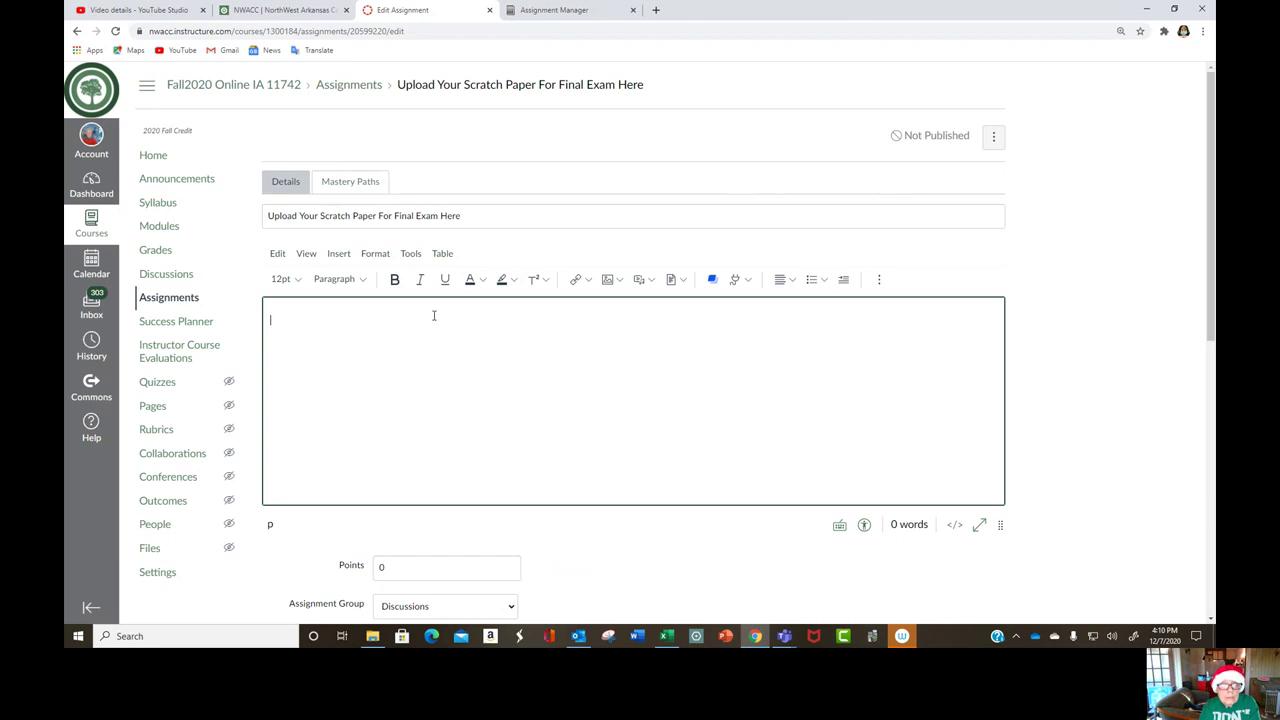
pyautogui.write('By u')
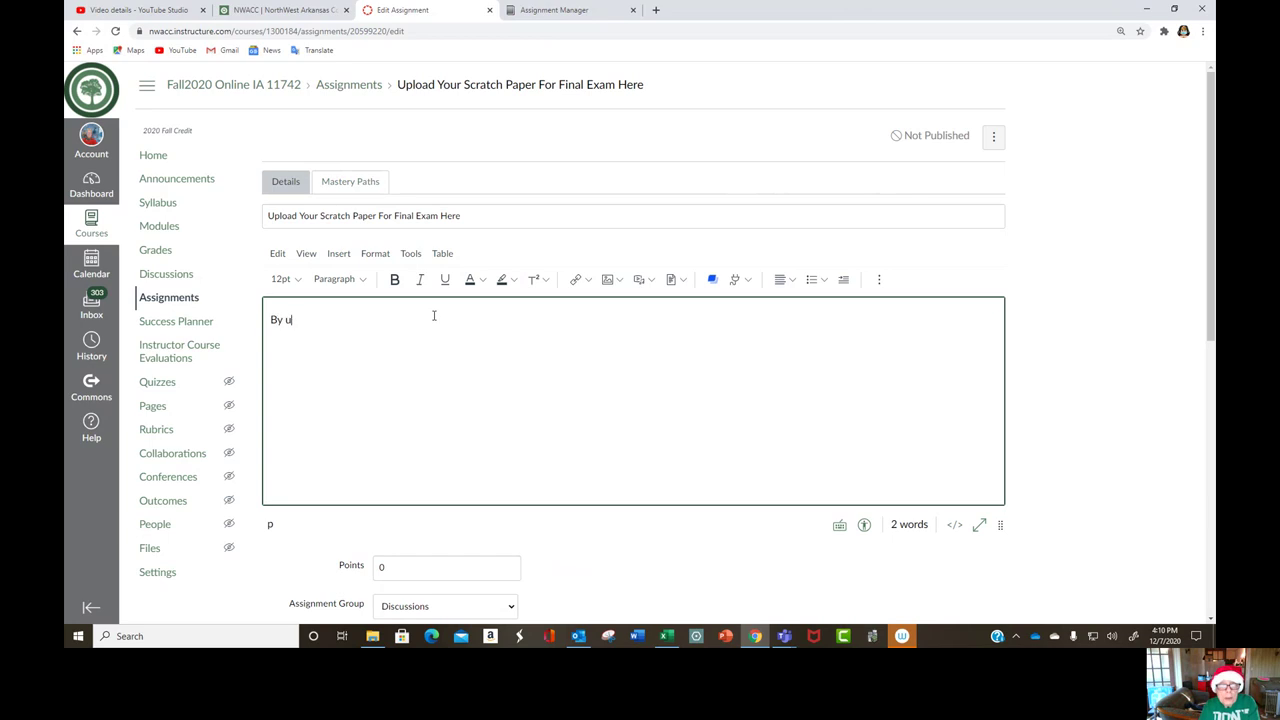
pyautogui.write('ploading')
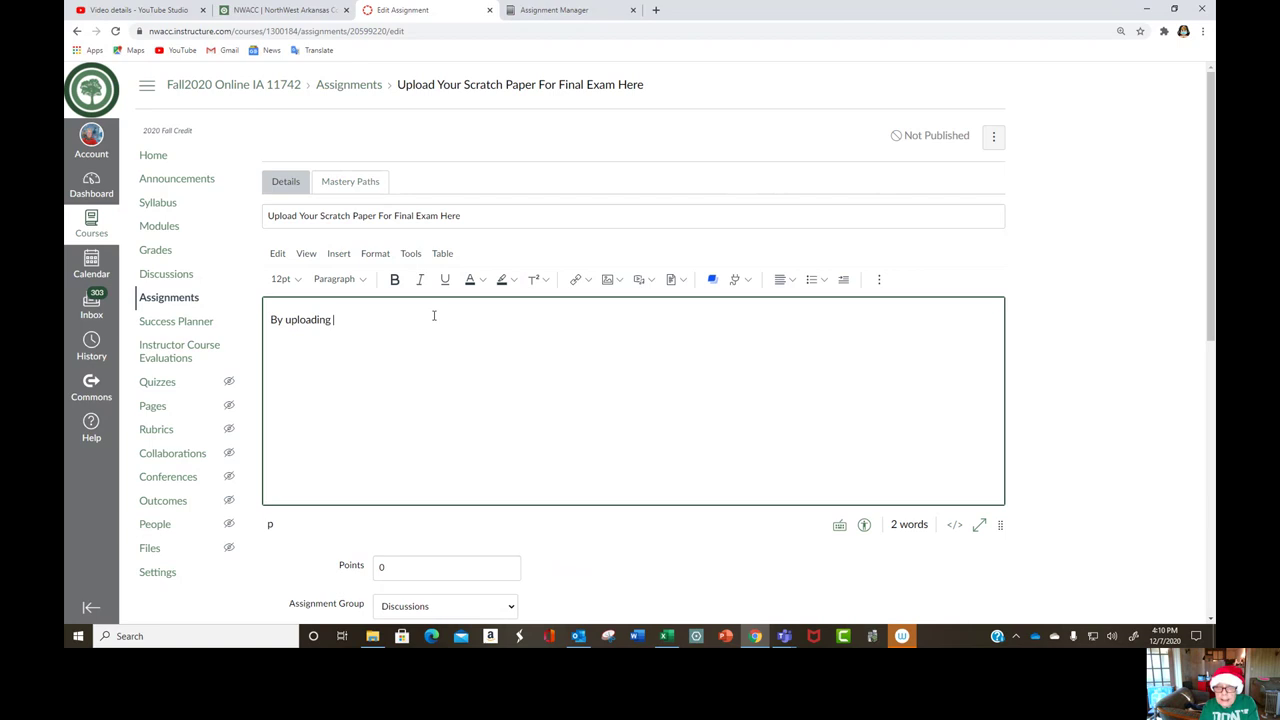
pyautogui.write(' neat and numbered')
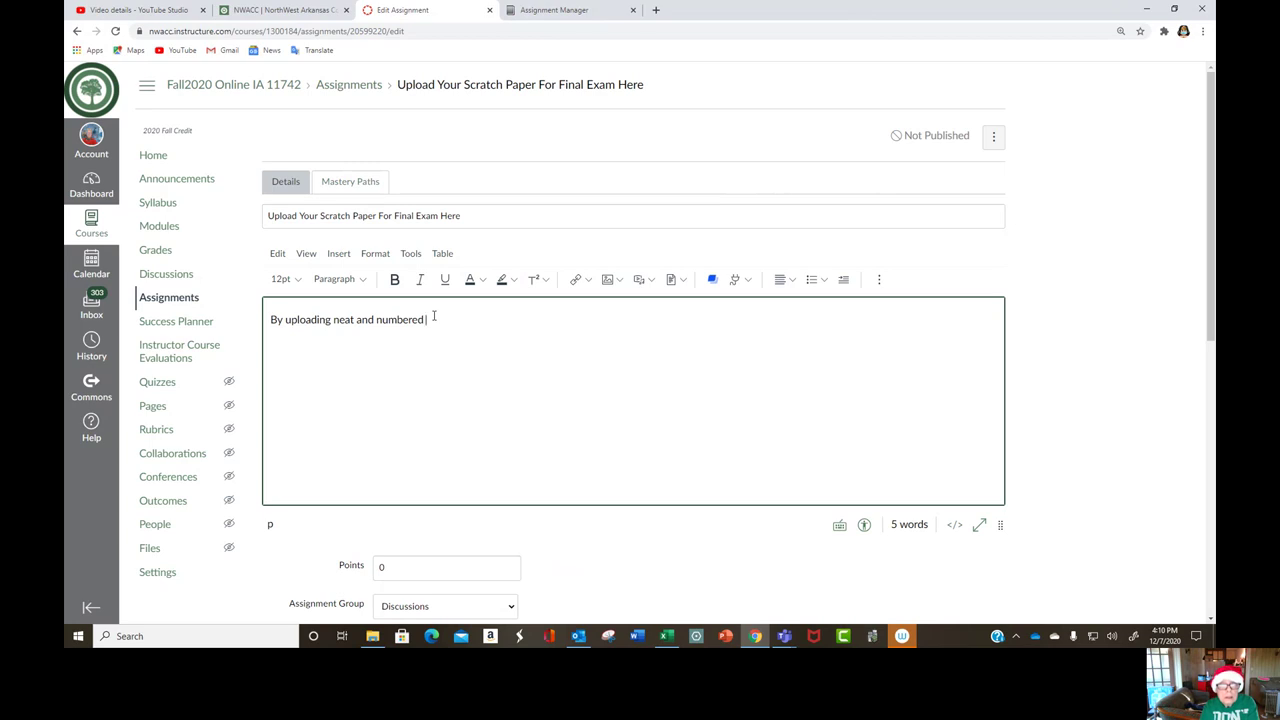
pyautogui.write(' scrat')
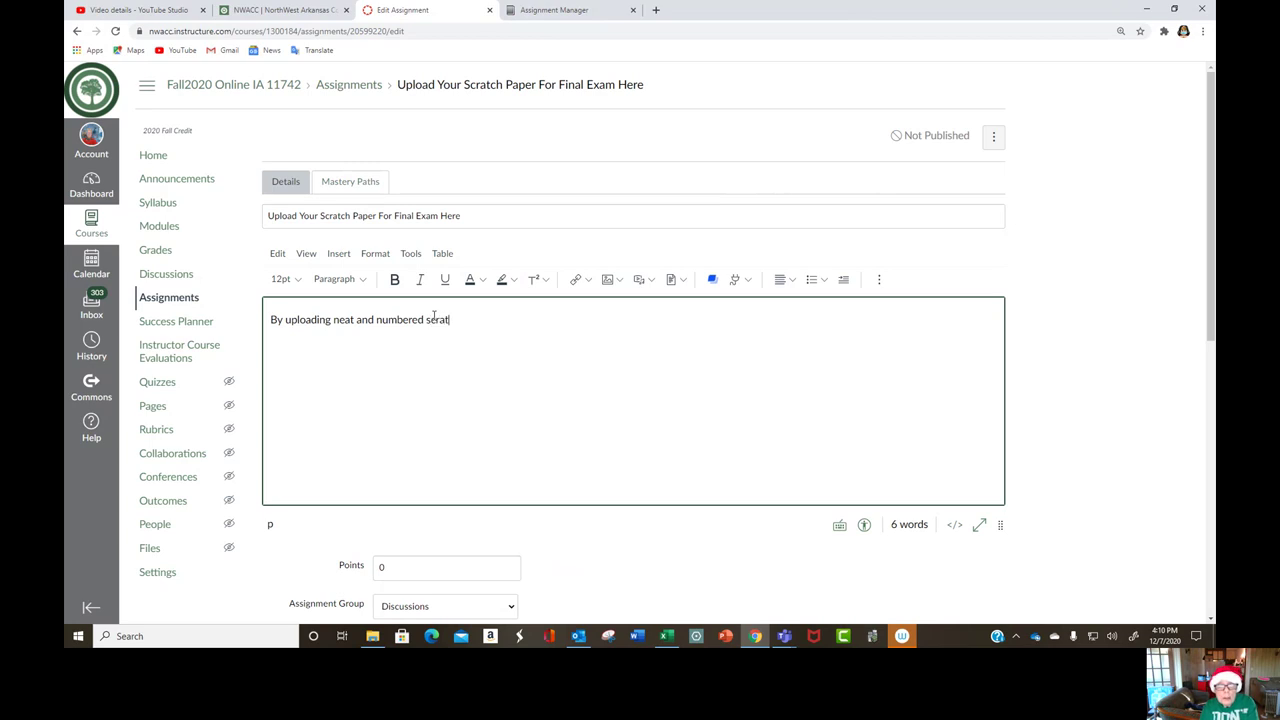
pyautogui.write('ch wor')
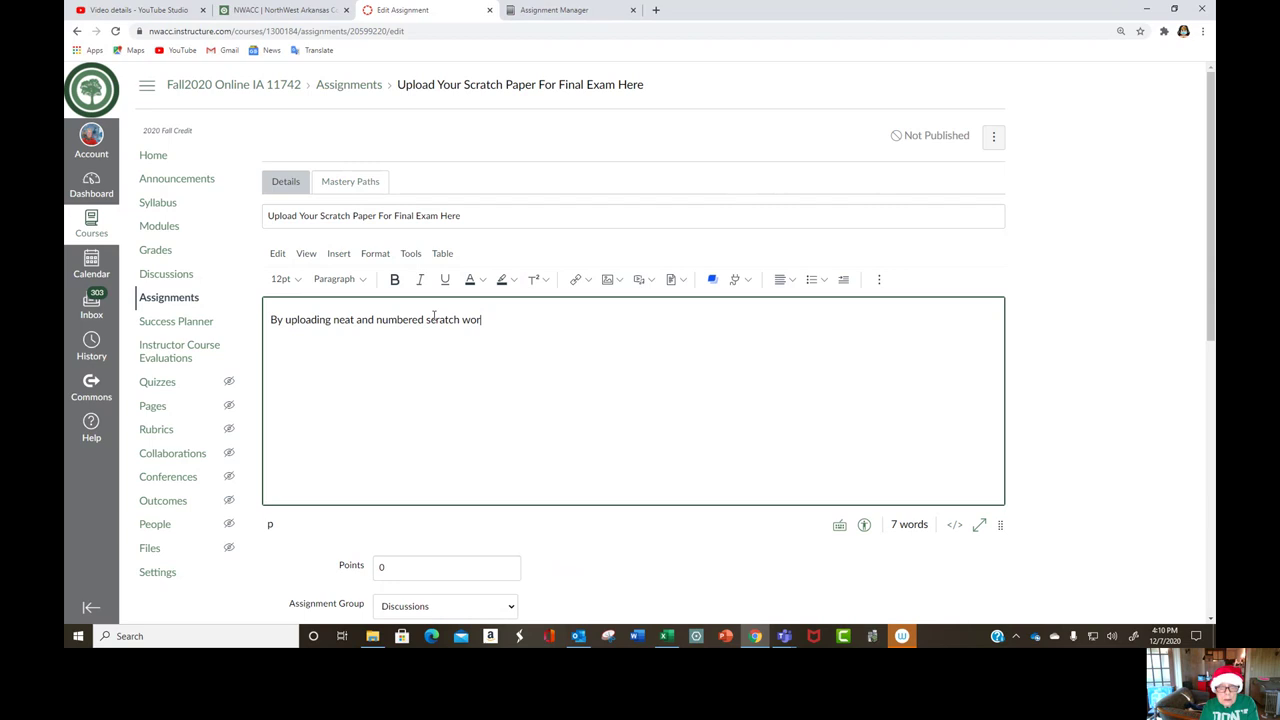
pyautogui.write('k, you ')
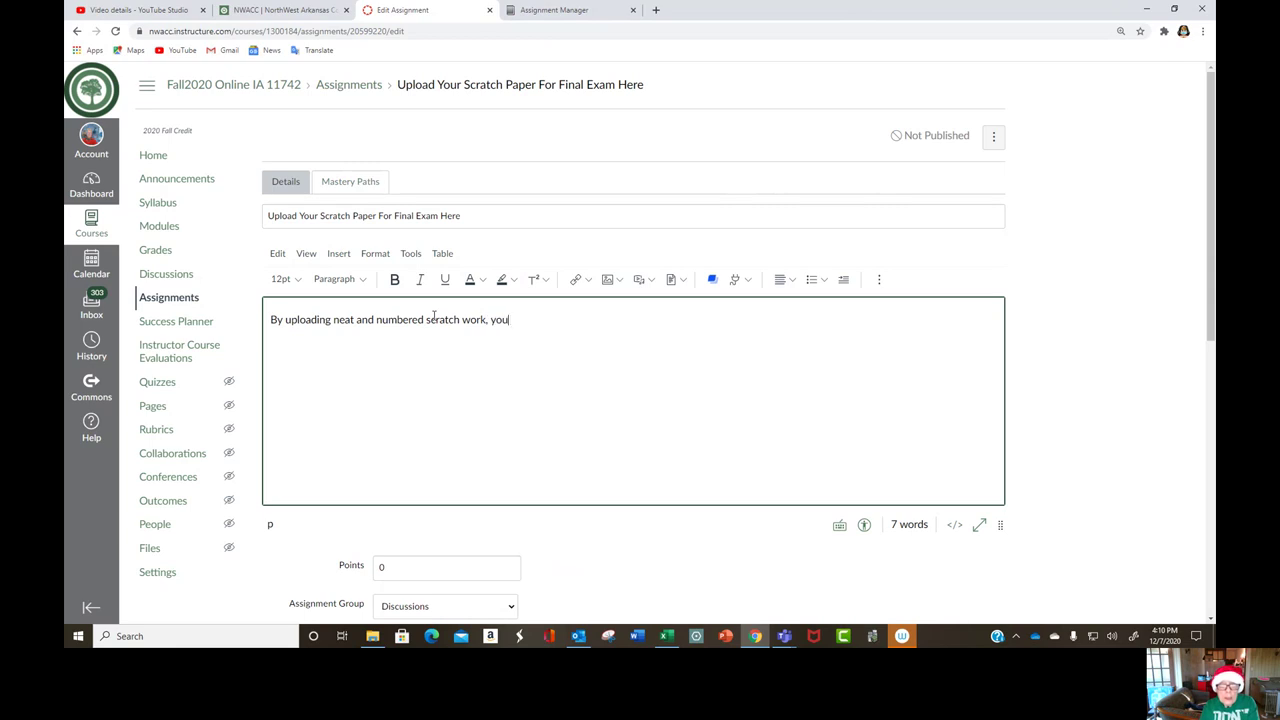
pyautogui.write('can e')
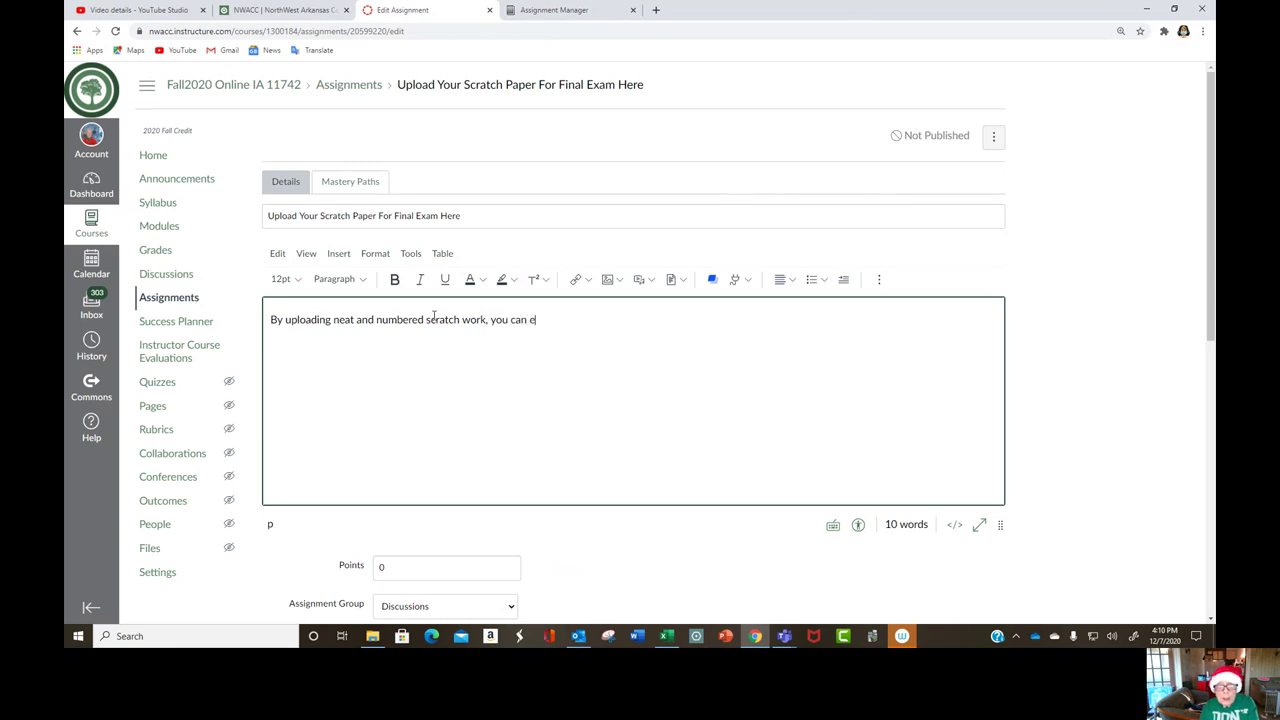
pyautogui.write('arn partial cre')
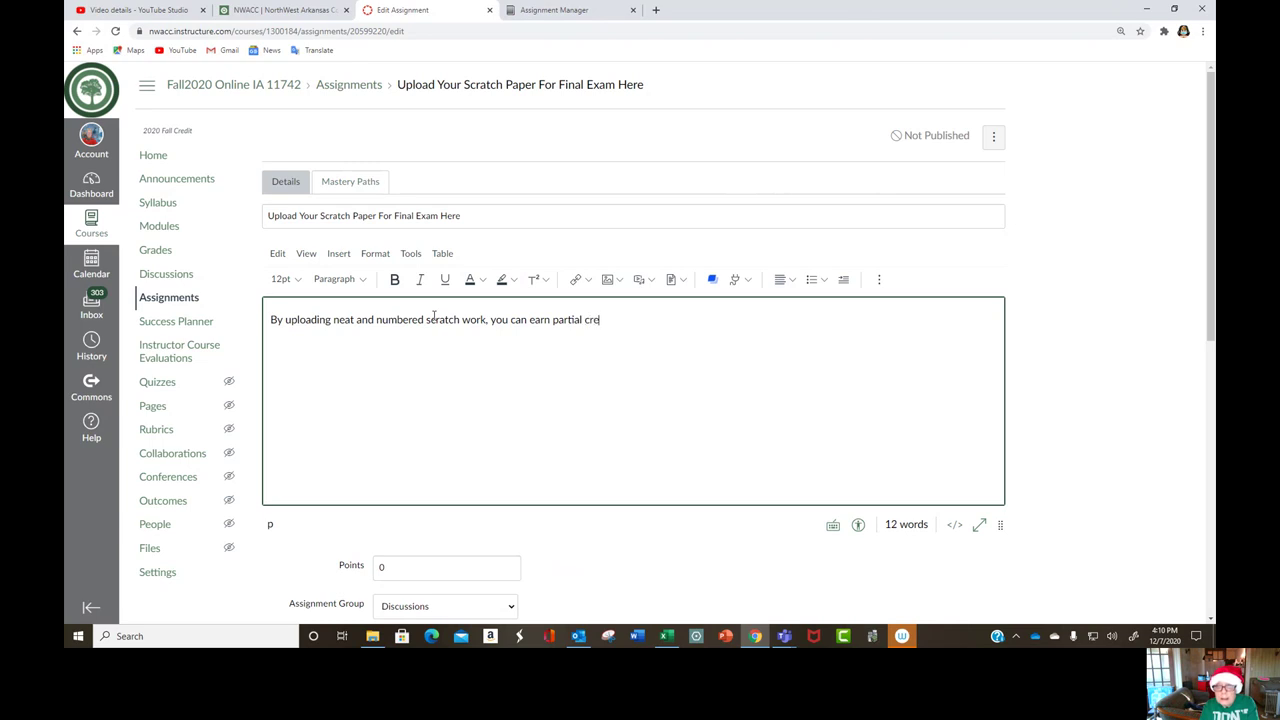
pyautogui.write('dit for the pr')
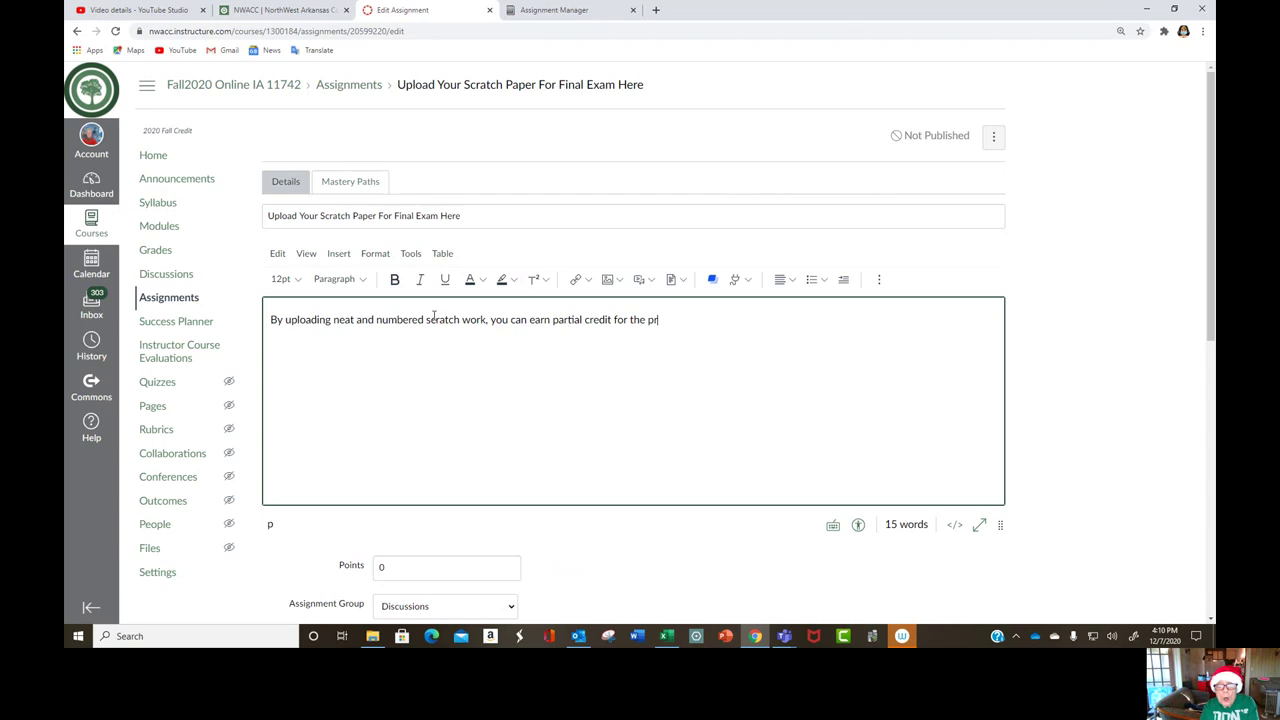
pyautogui.write('oblems you miss')
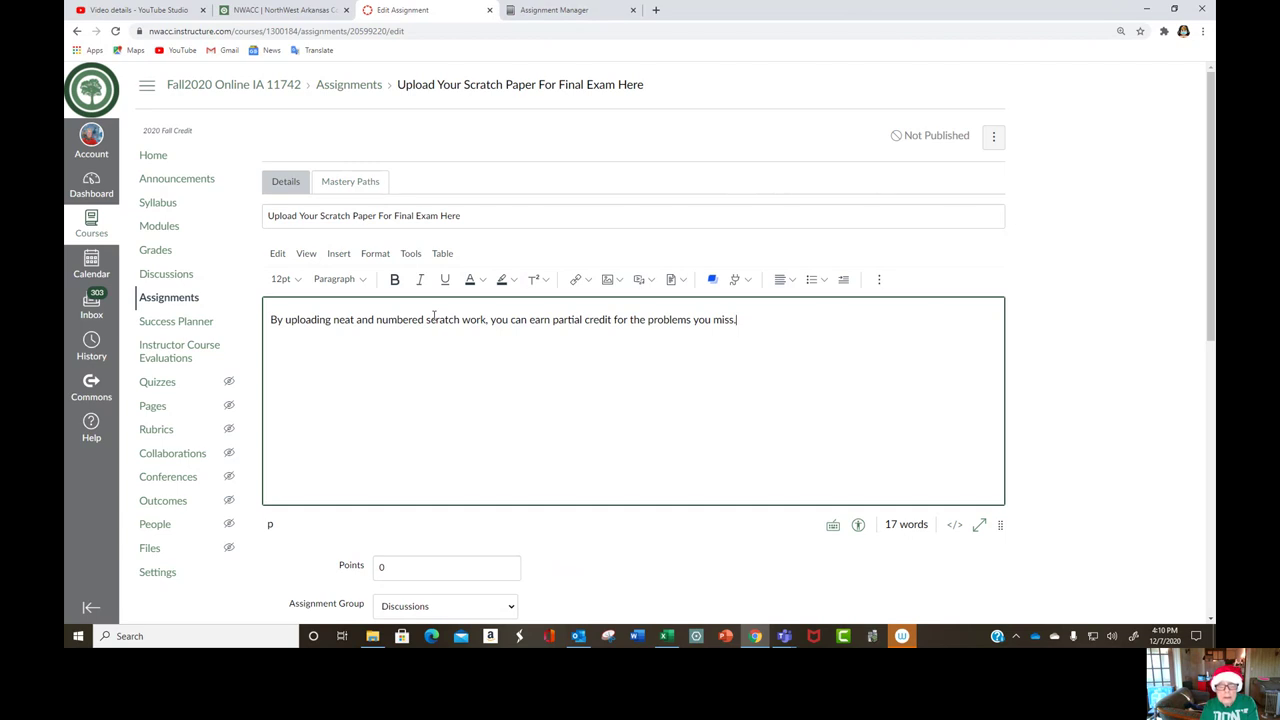
pyautogui.write('.  Upload your papers ')
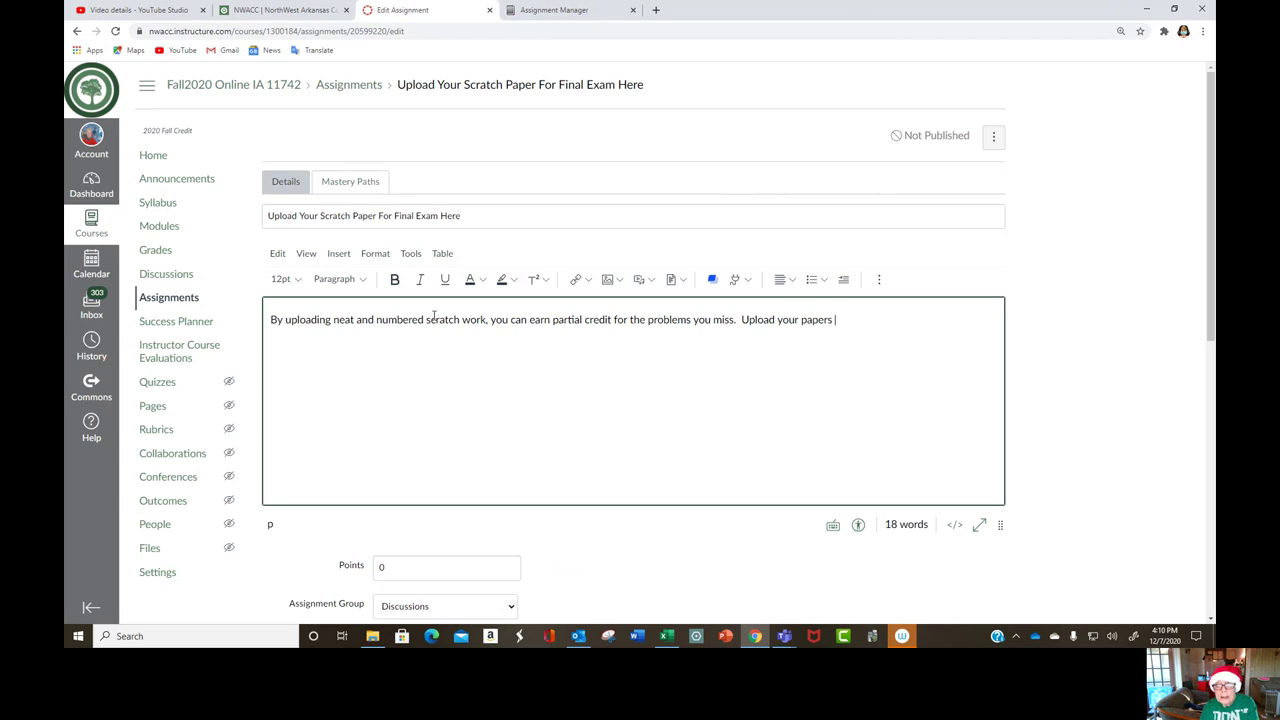
pyautogui.write('here for 5 points.')
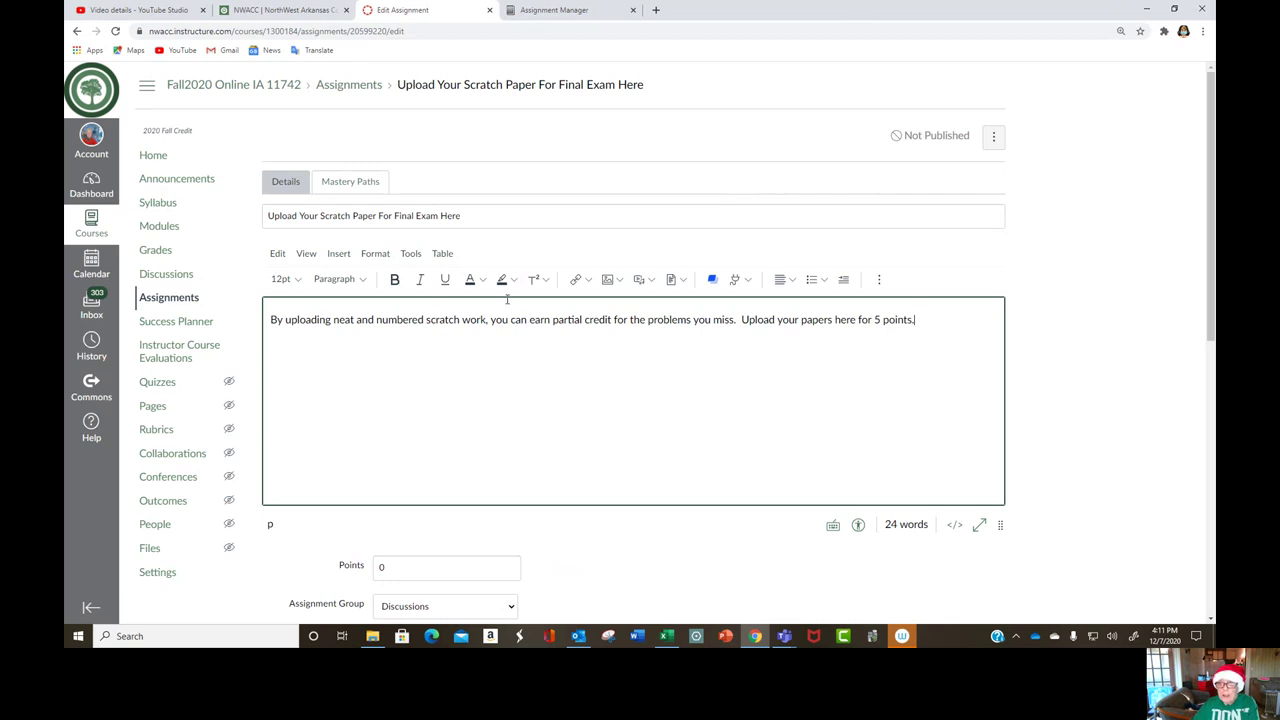
# Set the assignment to 5 points and put it in the Assignments group.
pyautogui.scroll(-3, 837, 340)
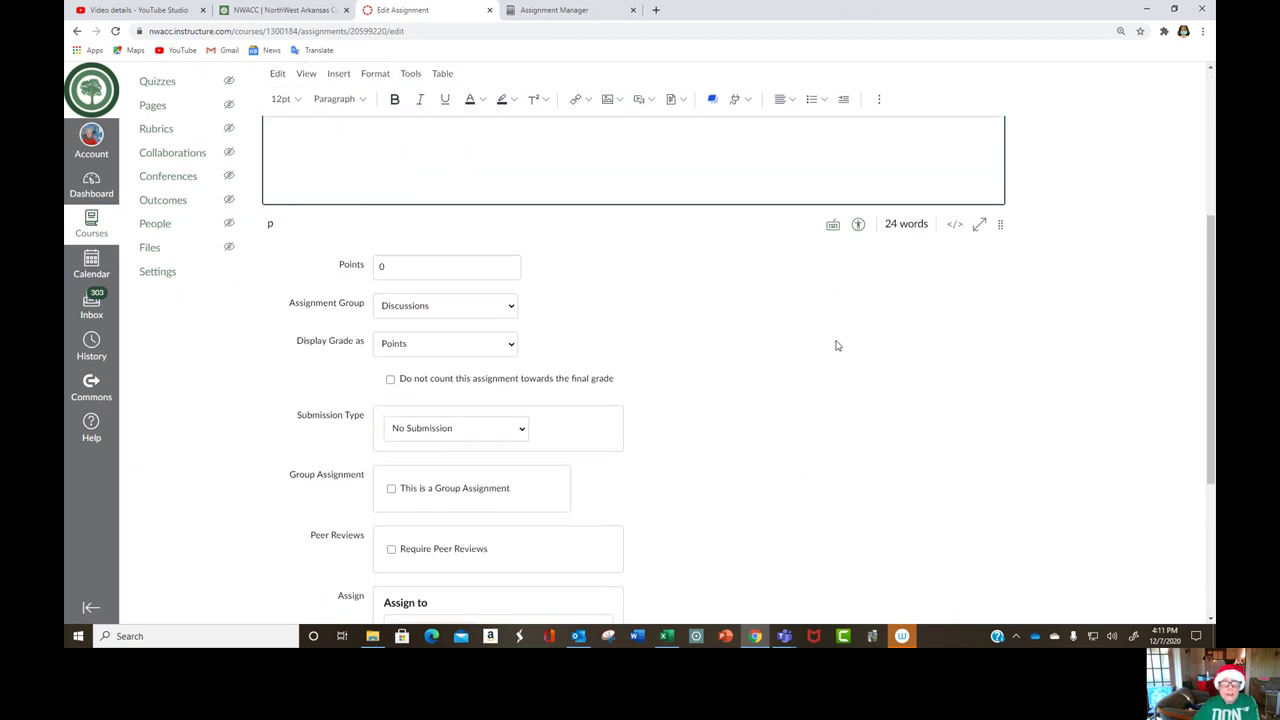
pyautogui.scroll(-1, 837, 345)
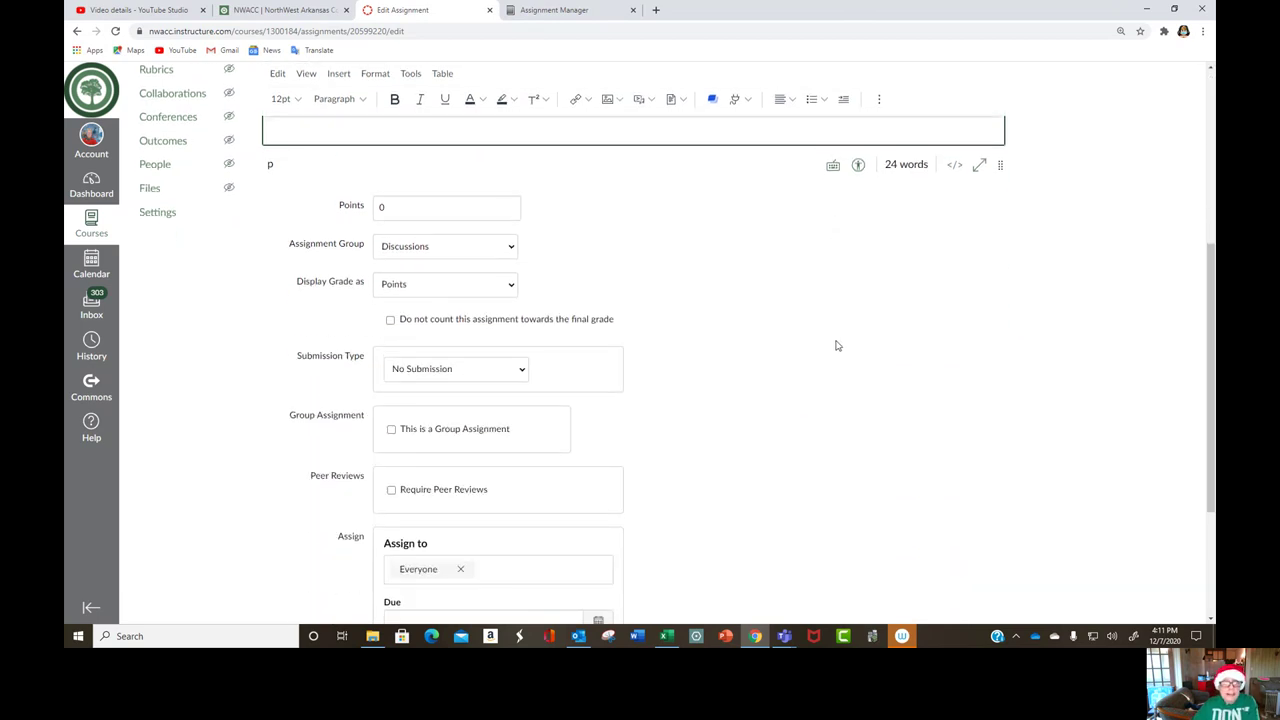
pyautogui.doubleClick(394, 206)
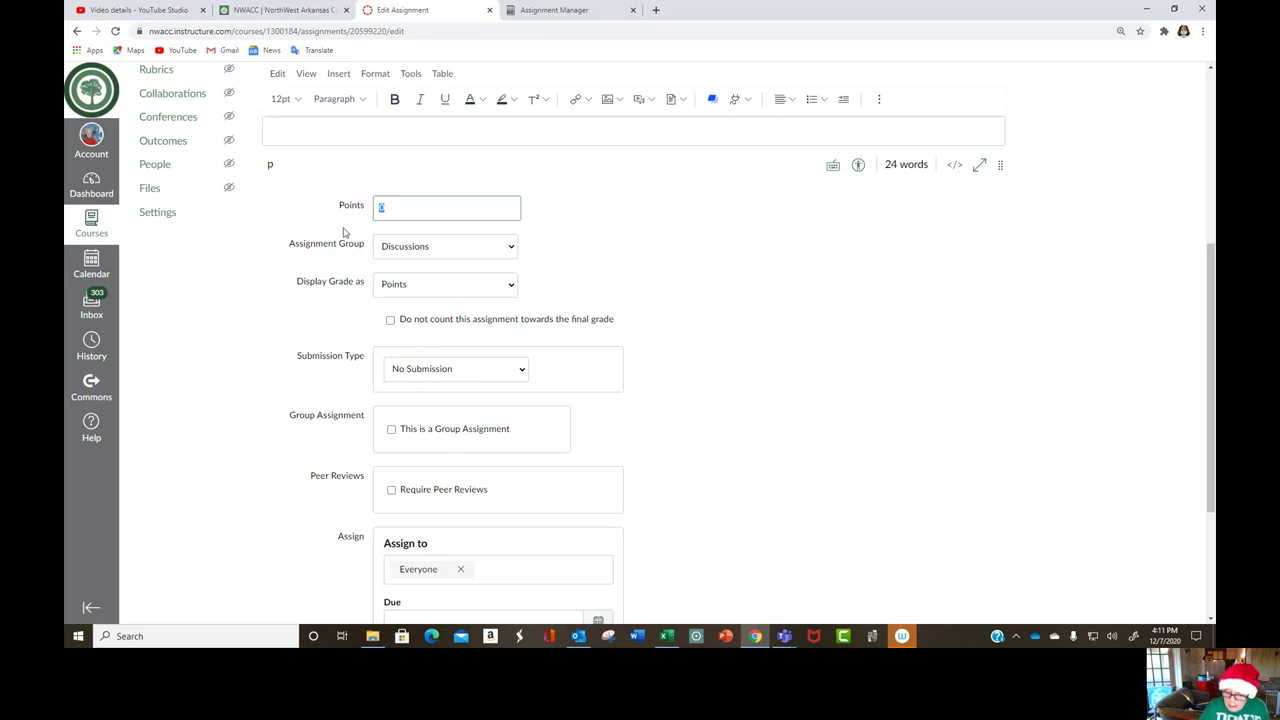
pyautogui.write('5')
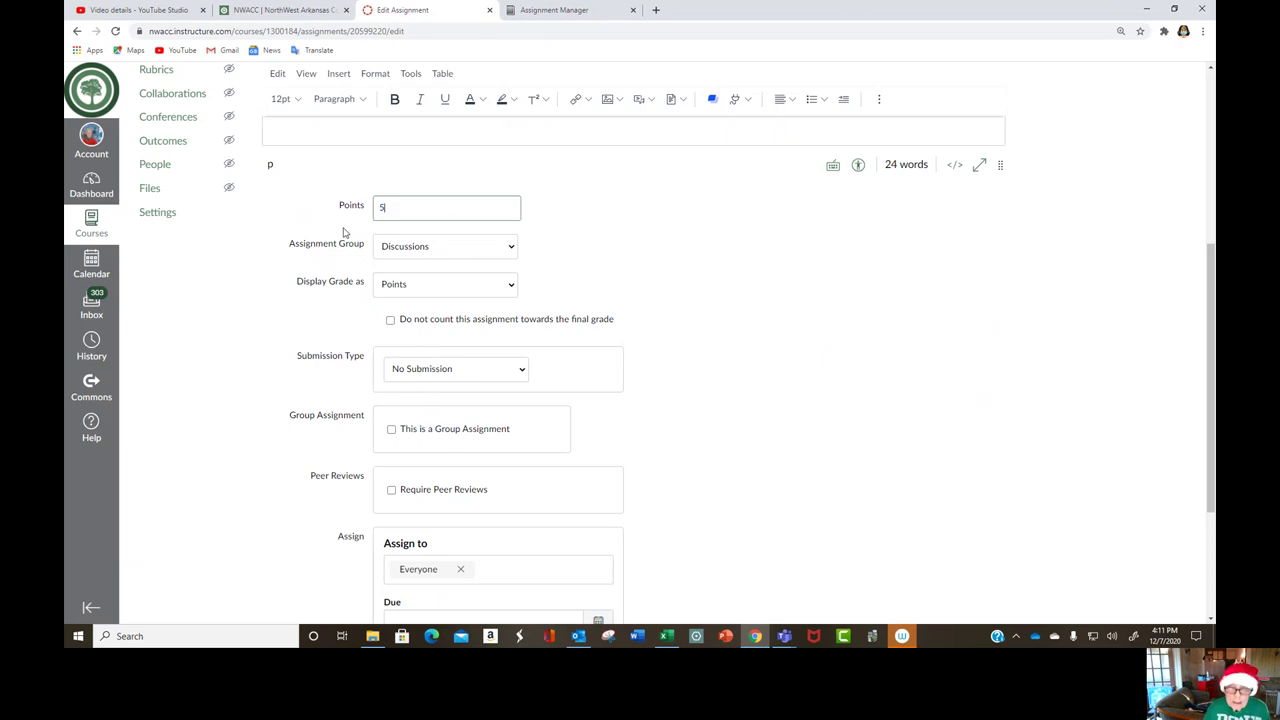
pyautogui.click(511, 251)
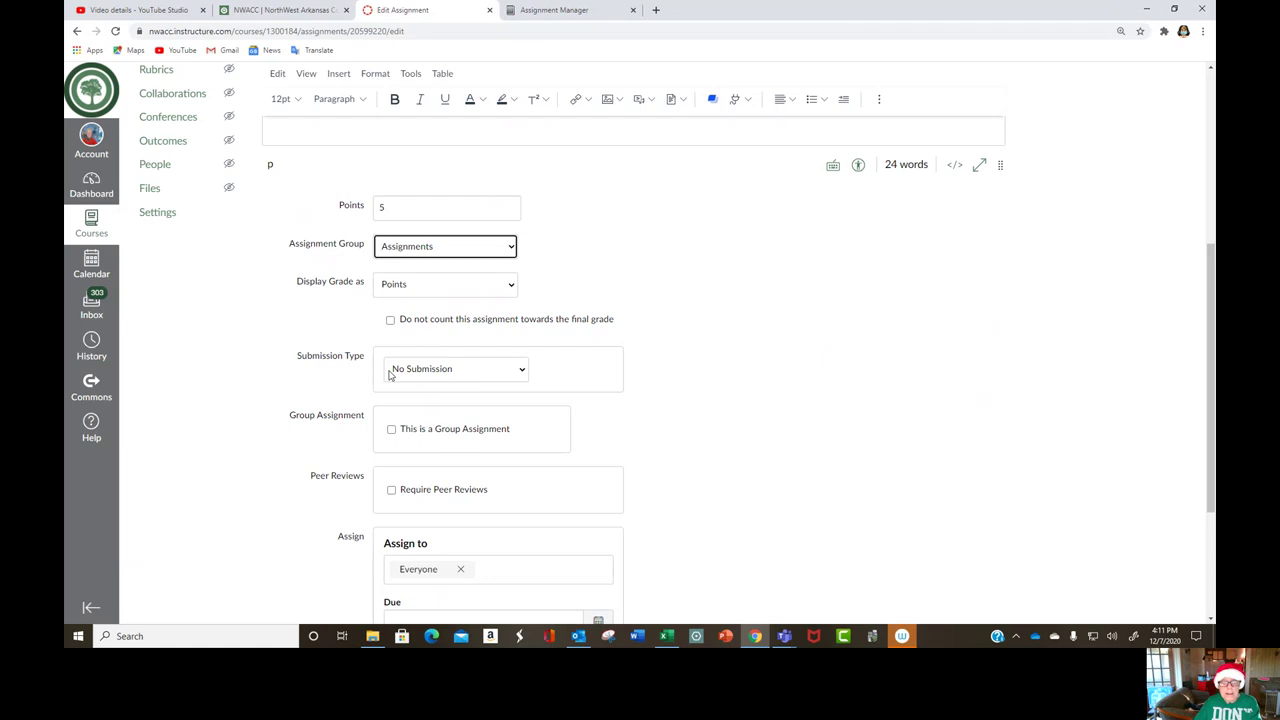
# Set the submission type to Online with File Uploads as the entry option.
pyautogui.click(522, 372)
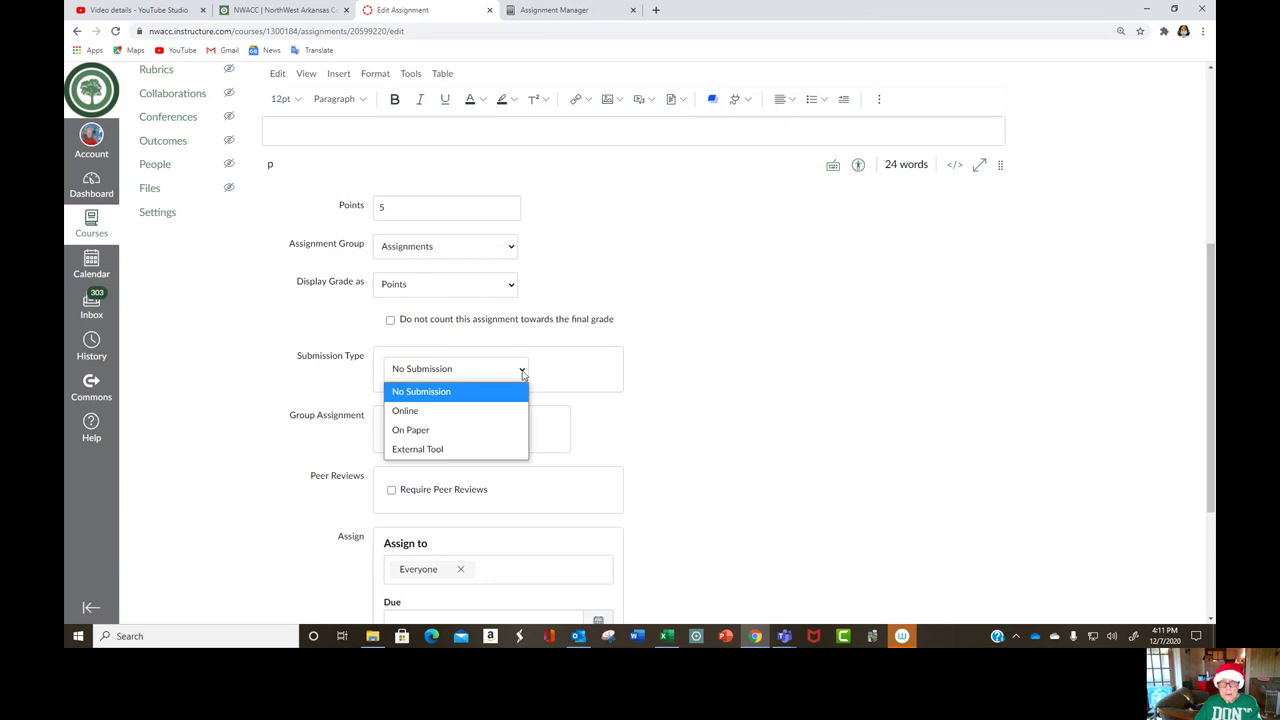
pyautogui.click(455, 430)
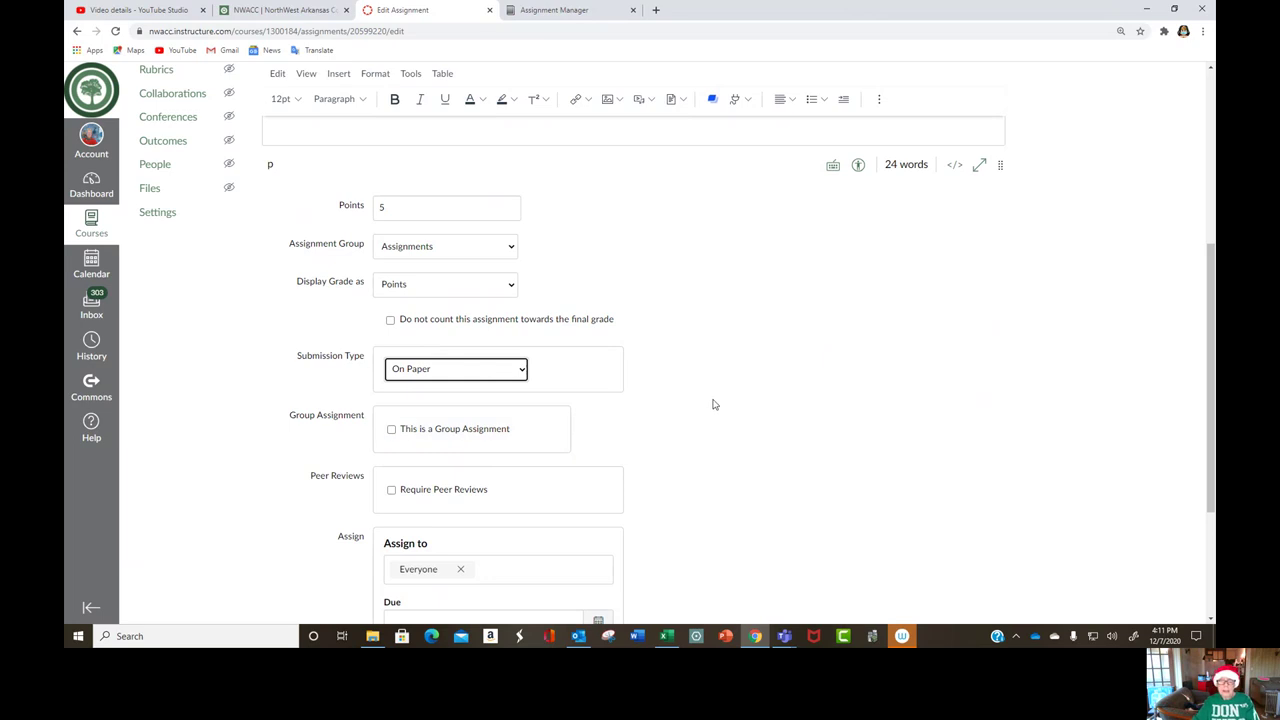
pyautogui.scroll(-3, 714, 404)
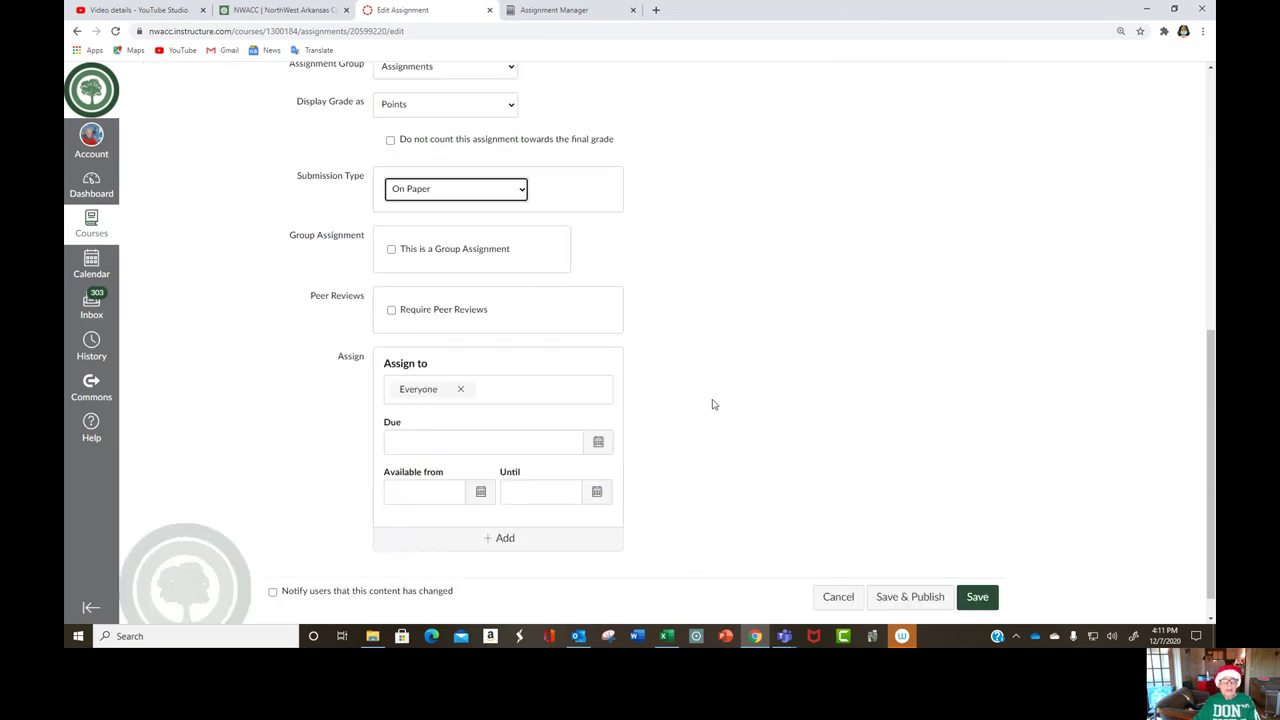
pyautogui.scroll(-1, 700, 395)
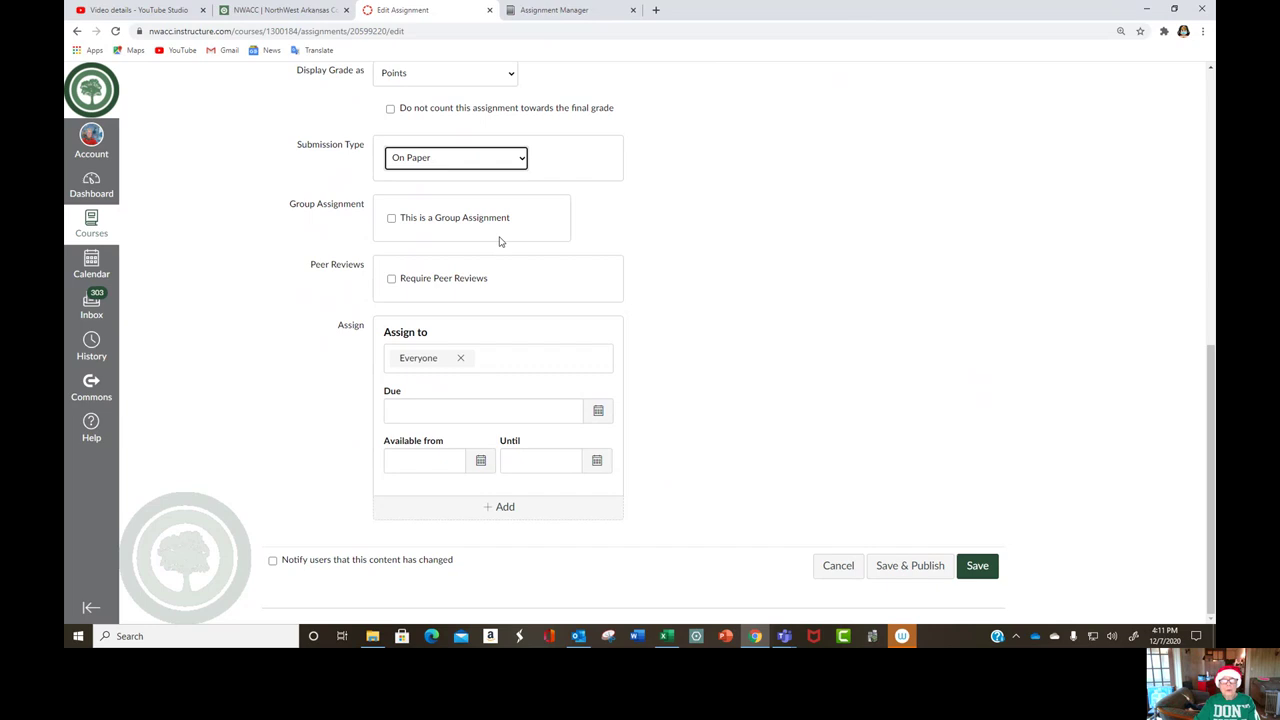
pyautogui.click(520, 158)
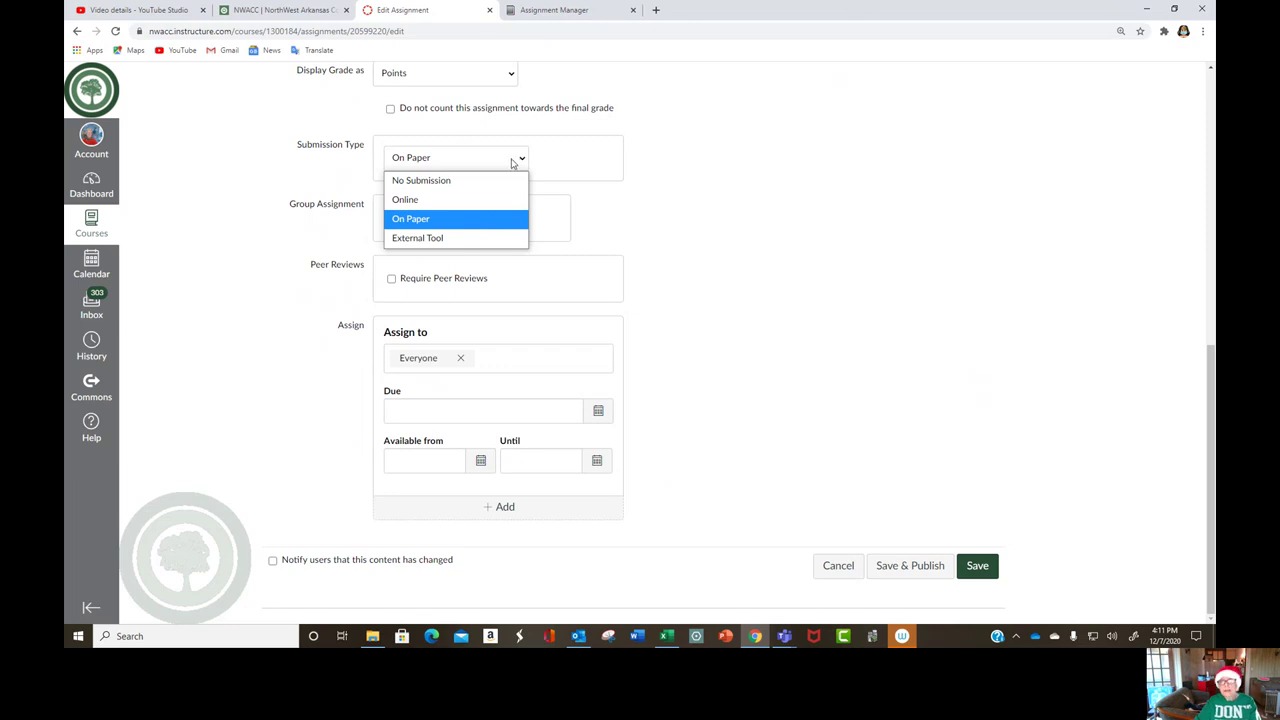
pyautogui.click(499, 199)
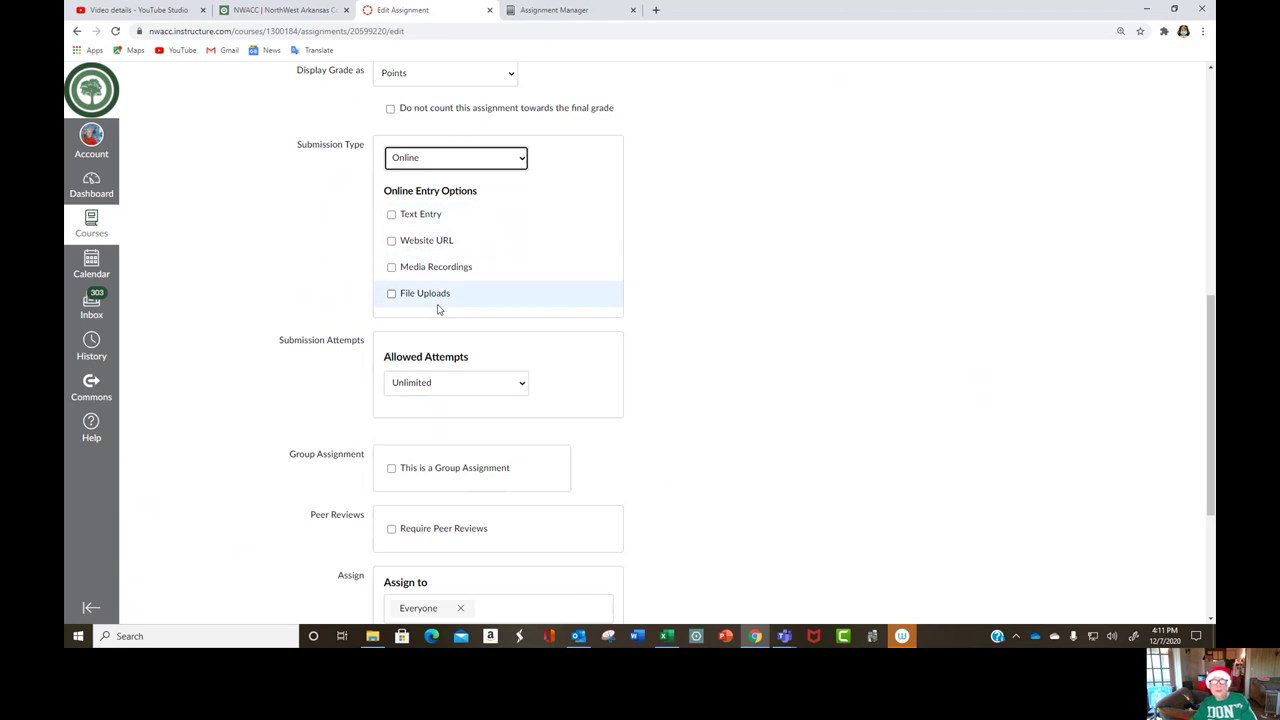
pyautogui.click(391, 294)
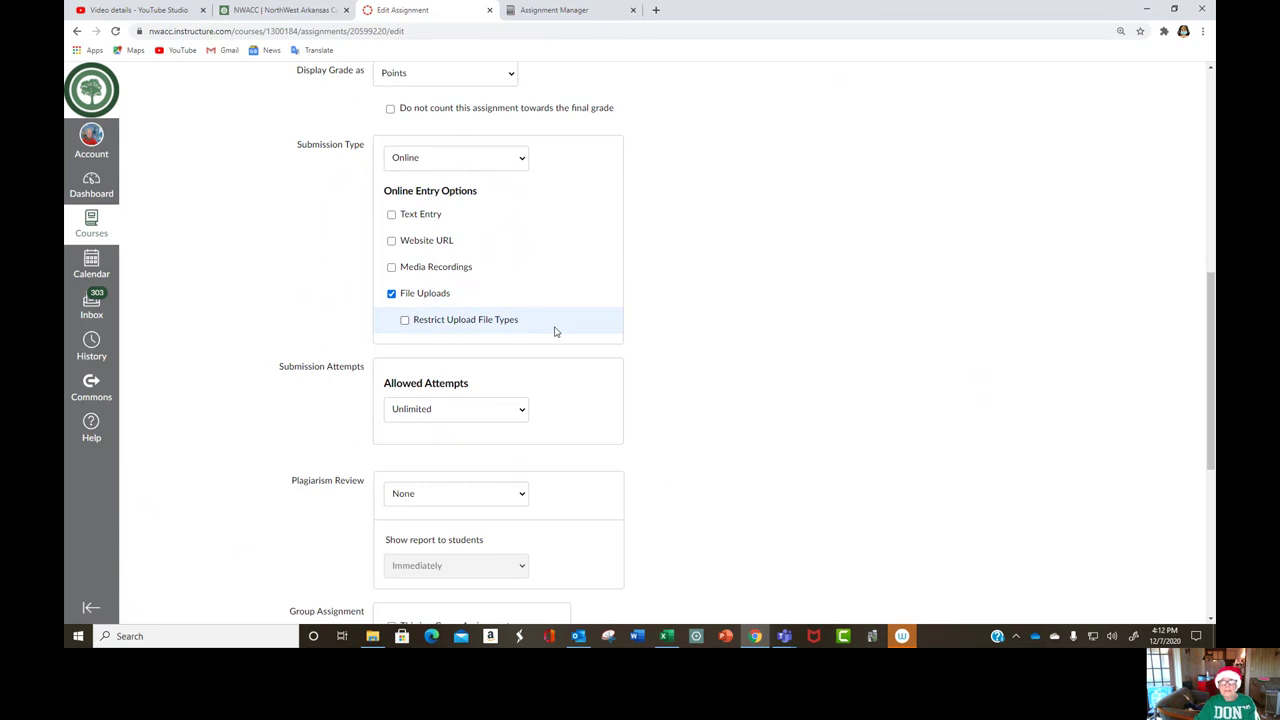
pyautogui.scroll(-2, 556, 330)
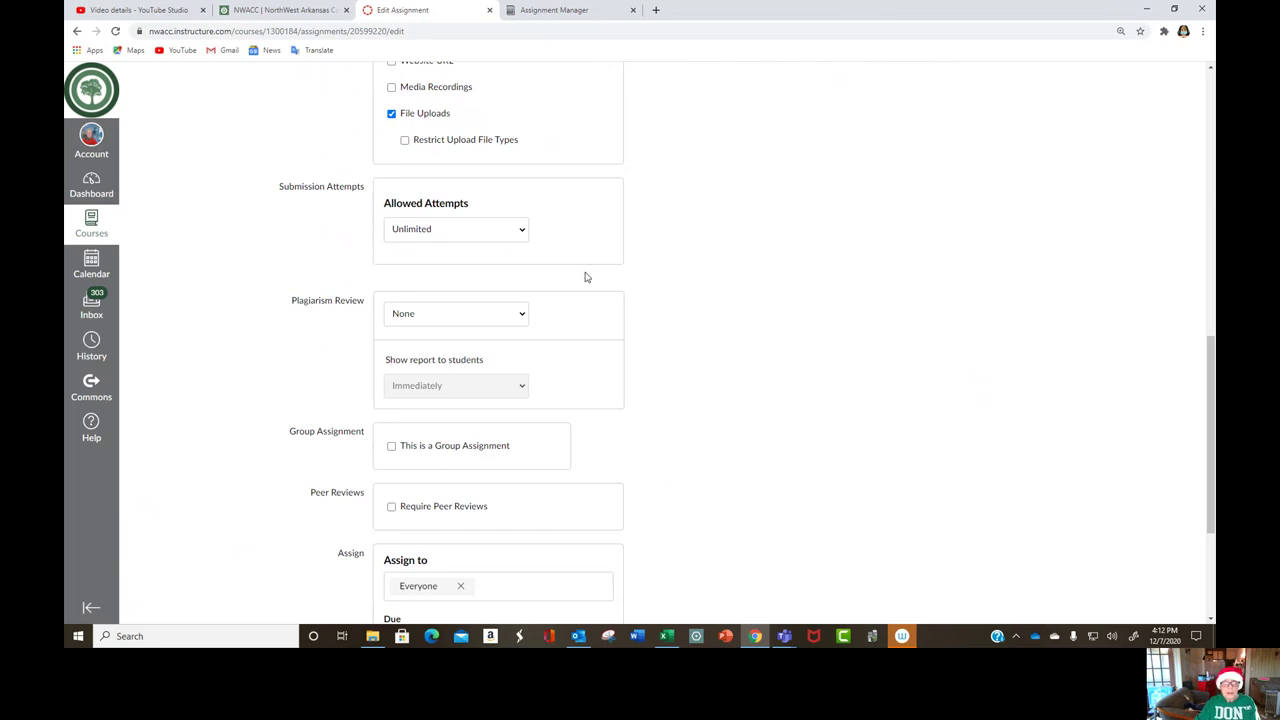
pyautogui.scroll(-3, 587, 277)
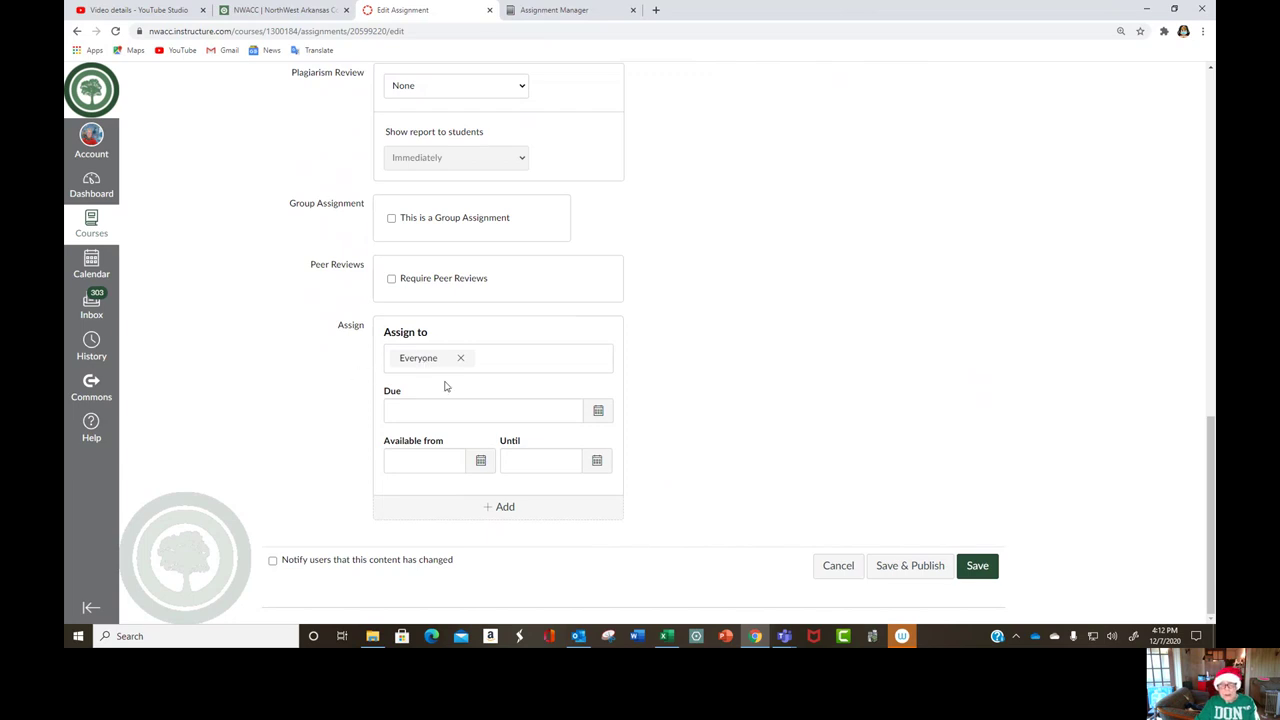
# Set the due and Until dates to Dec 18 11:59pm and turn on change notifications.
pyautogui.click(598, 411)
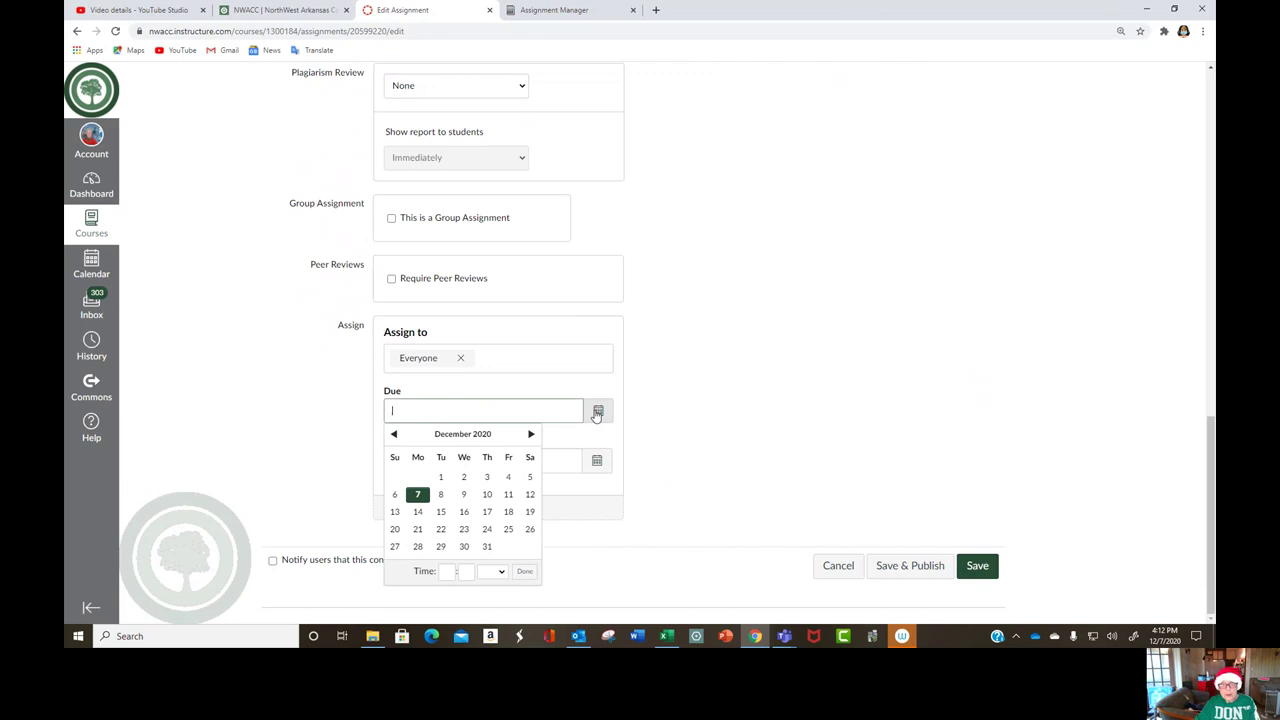
pyautogui.click(508, 513)
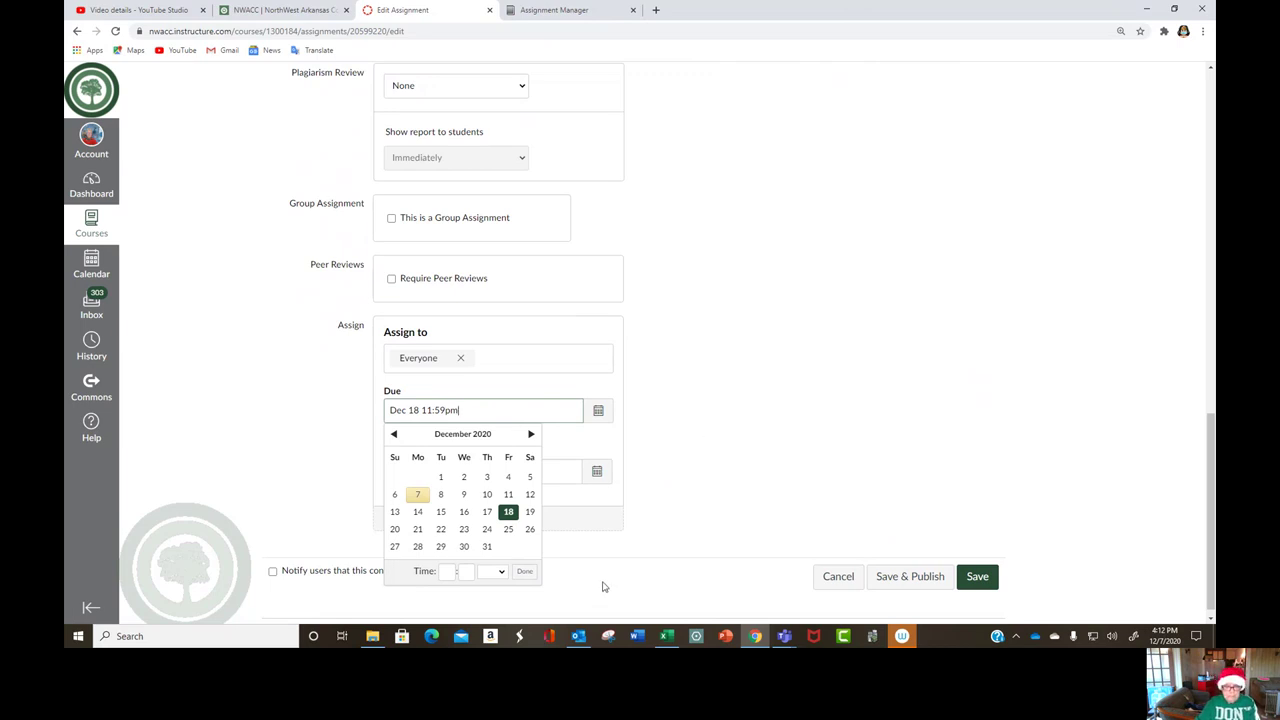
pyautogui.click(524, 571)
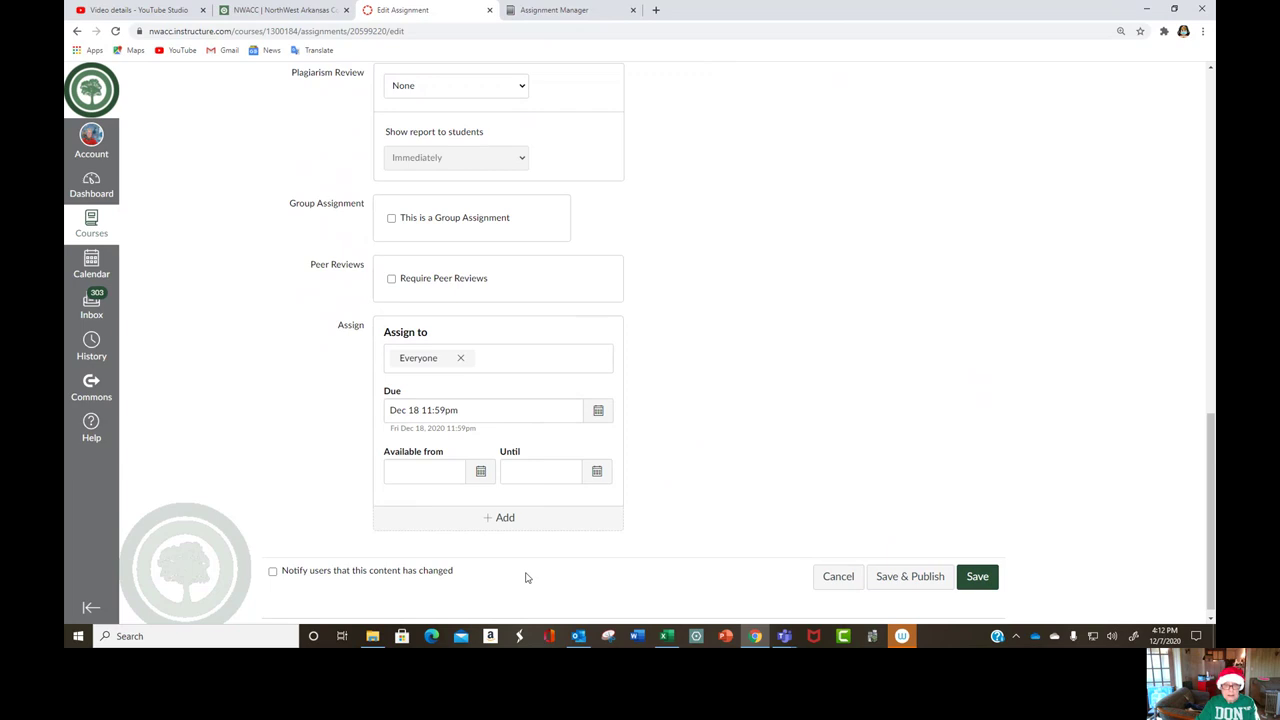
pyautogui.click(596, 473)
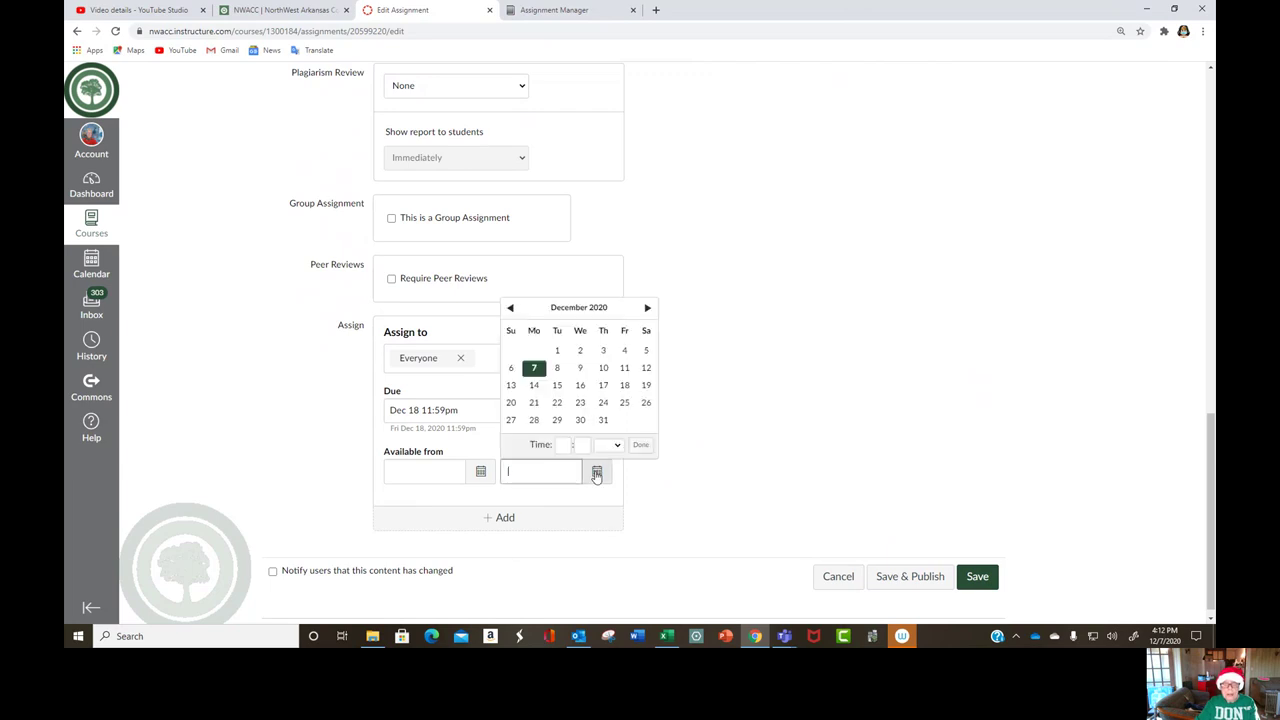
pyautogui.click(624, 386)
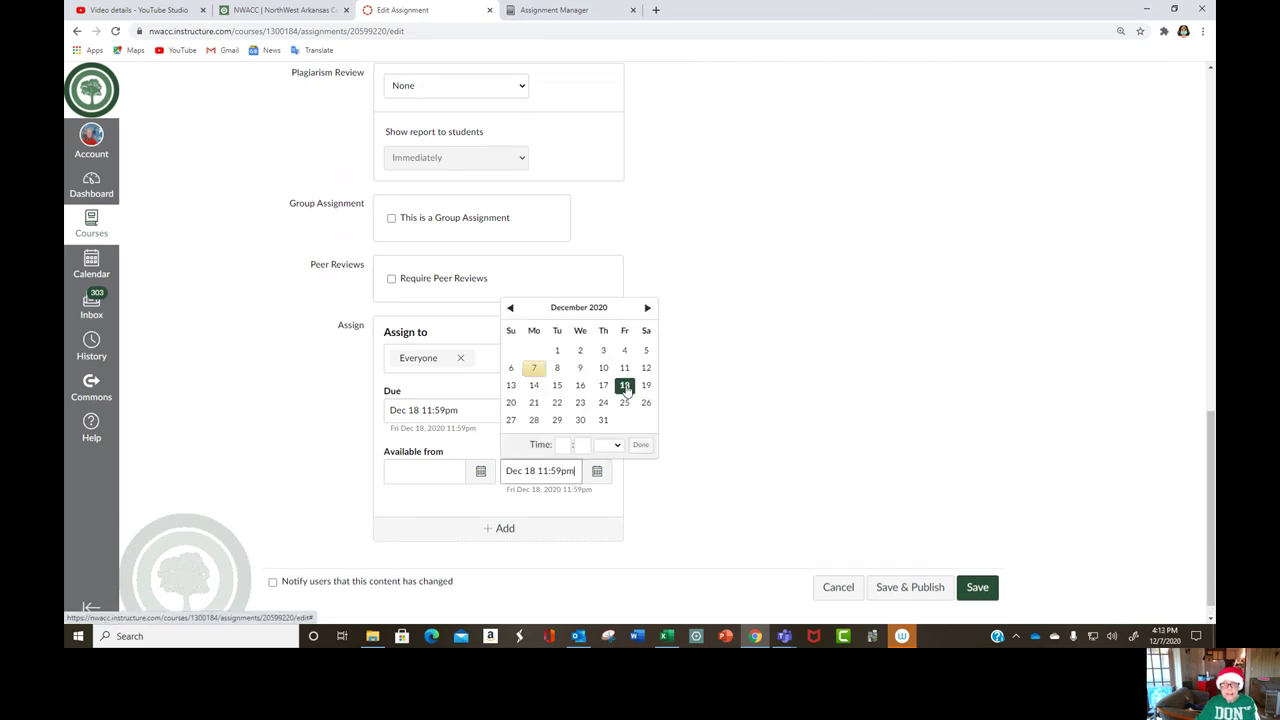
pyautogui.click(641, 445)
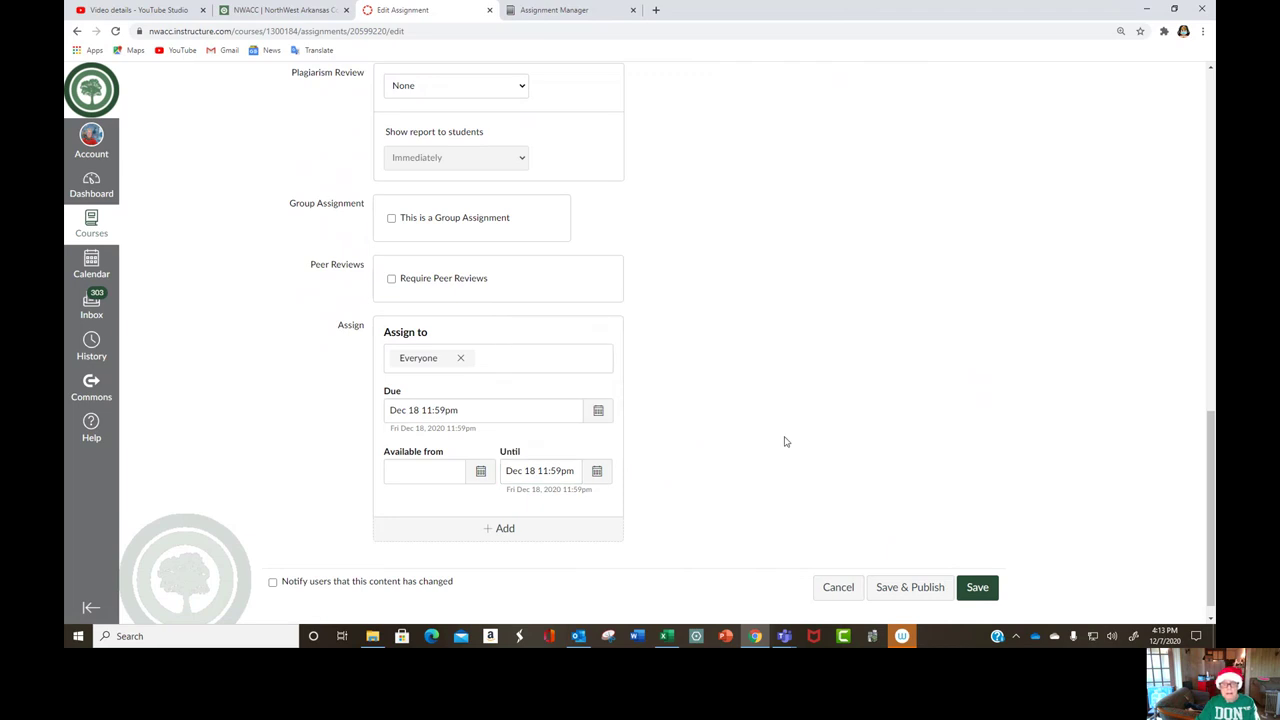
pyautogui.scroll(-1, 773, 443)
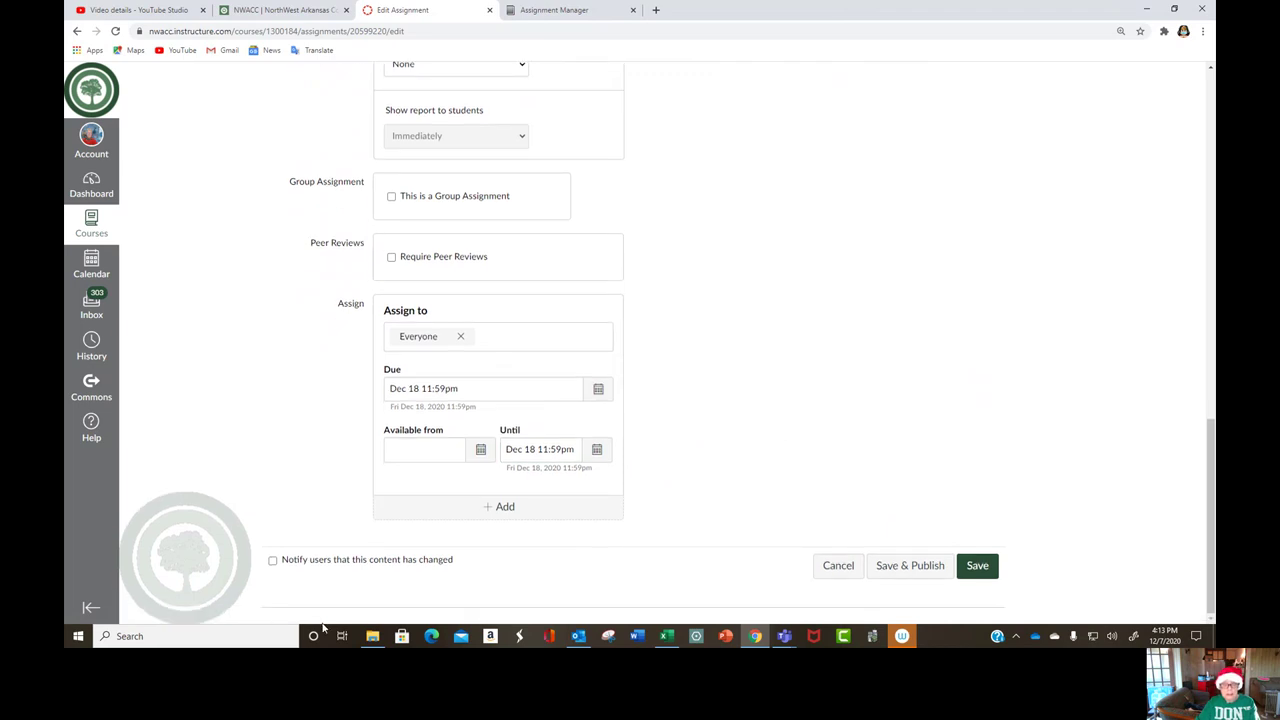
pyautogui.click(273, 562)
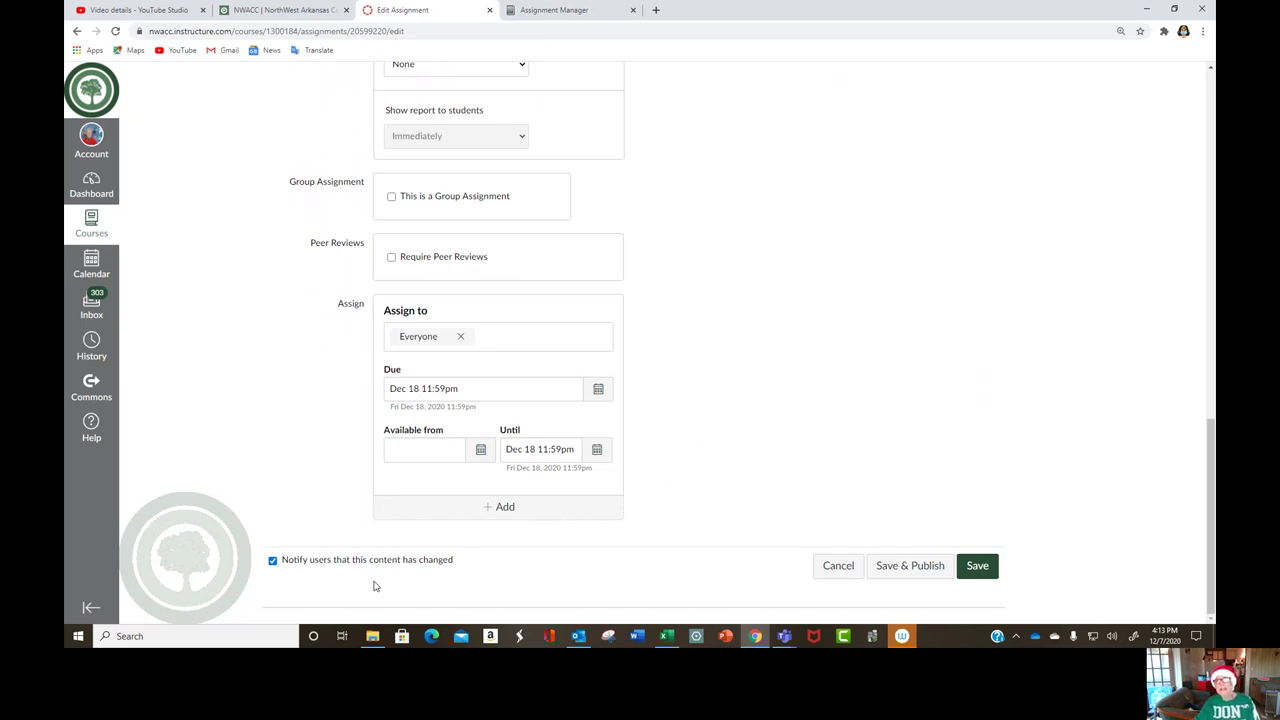
# Save and publish the assignment, then open it from Module Week 16 Final Exam.
pyautogui.click(901, 566)
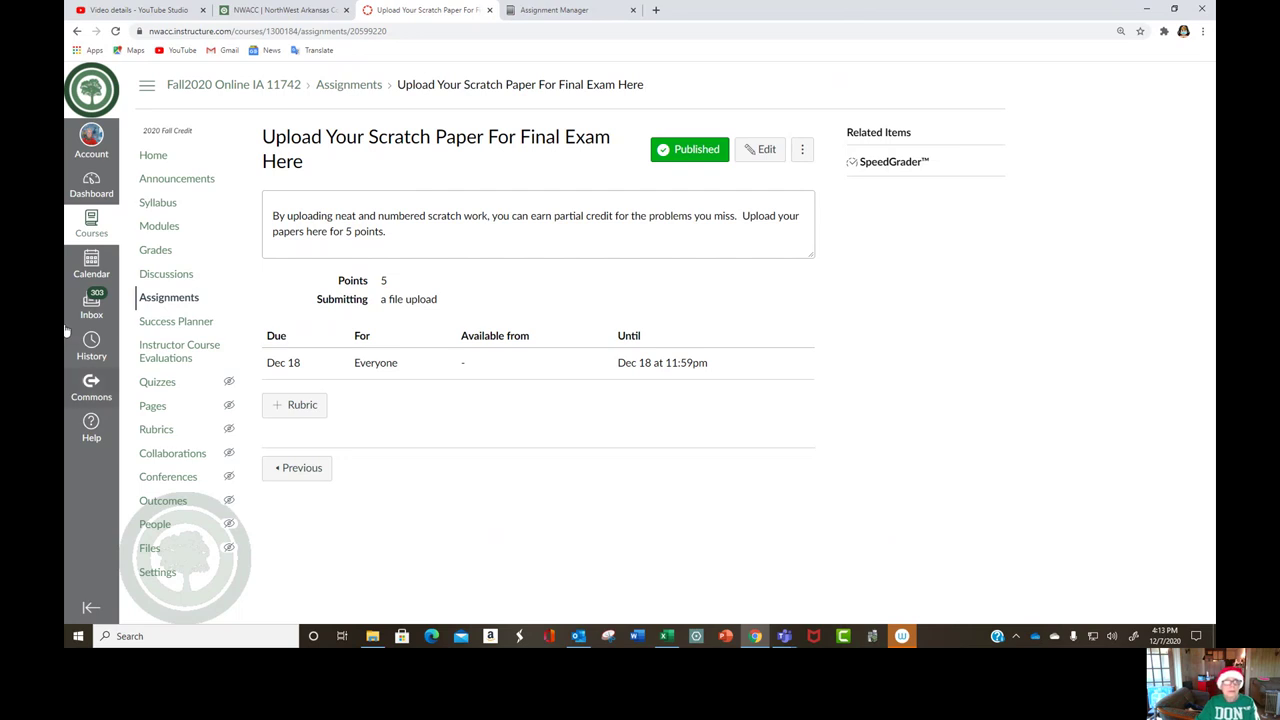
pyautogui.click(159, 228)
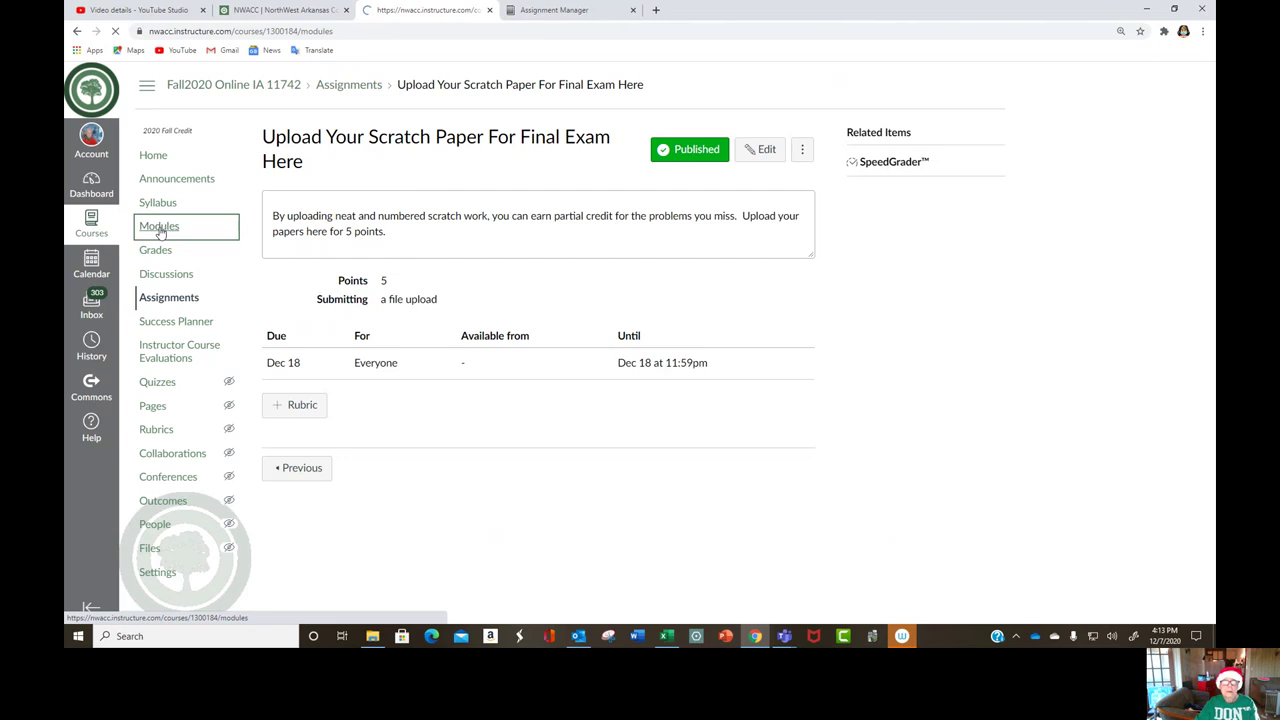
pyautogui.scroll(-3, 390, 300)
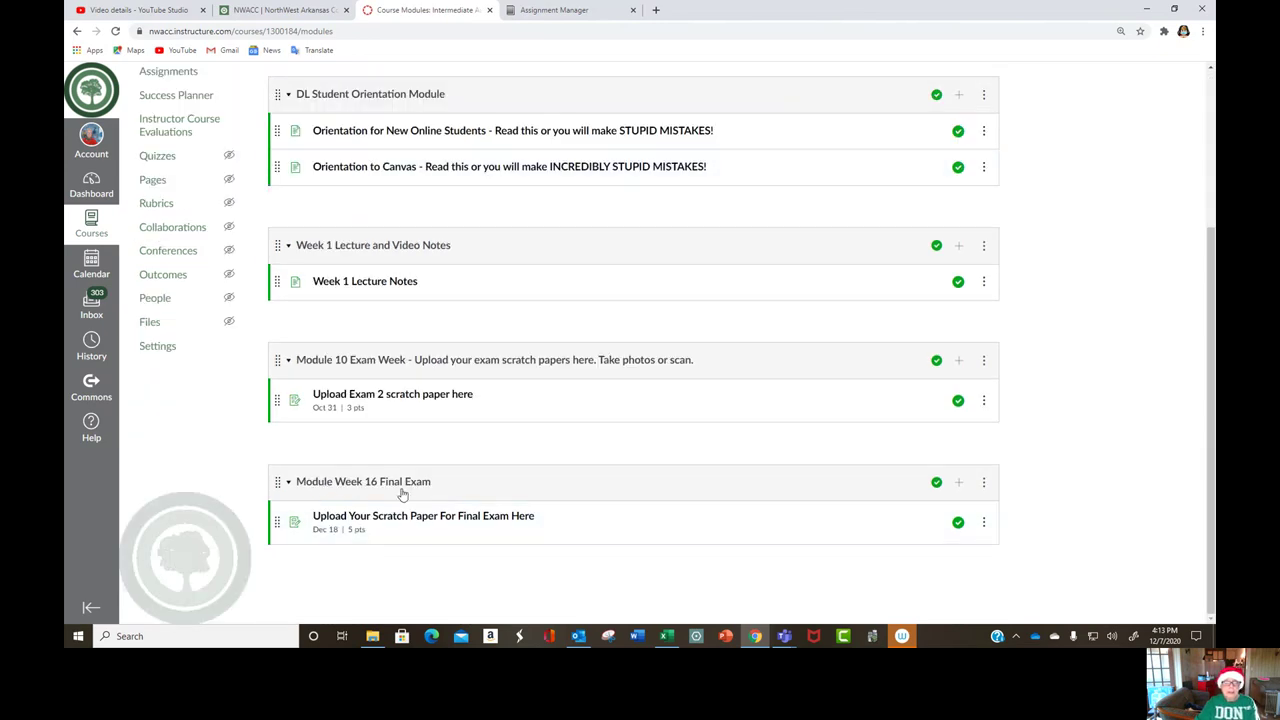
pyautogui.click(447, 524)
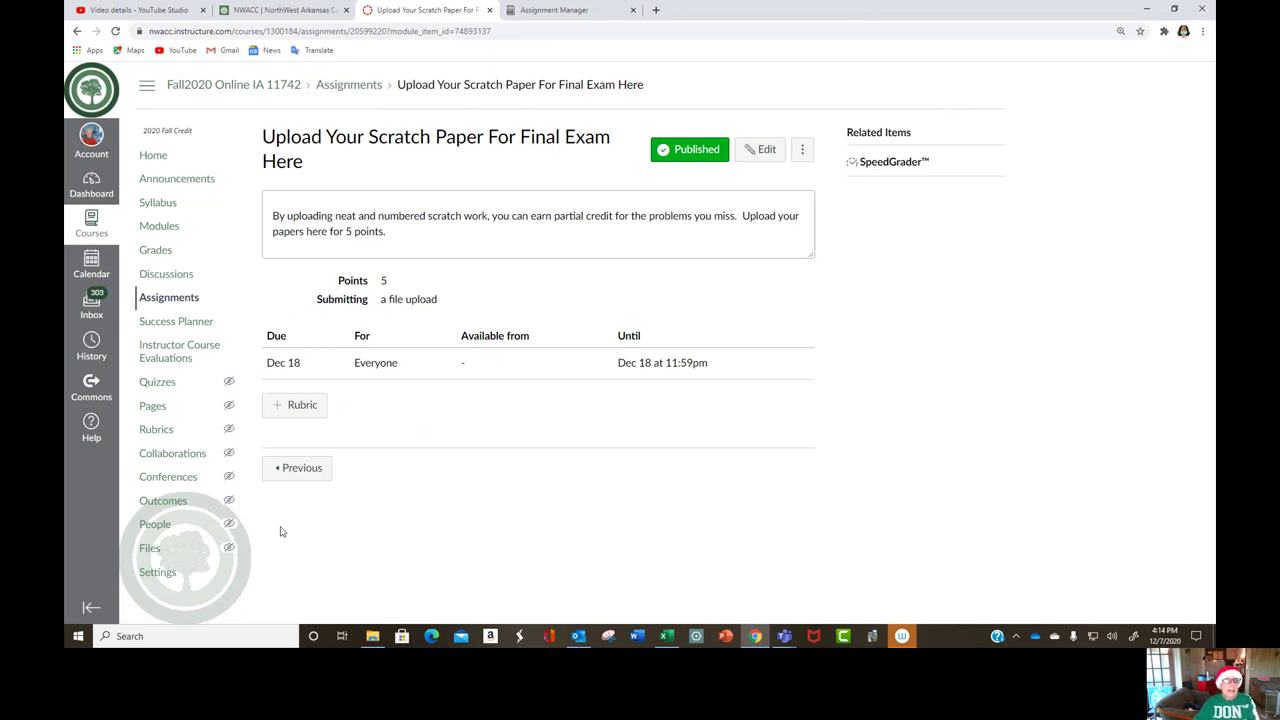
# From the course home, enter Student View and open 'Upload Your Scratch Paper For Final Exam Here' in Modules.
pyautogui.click(154, 156)
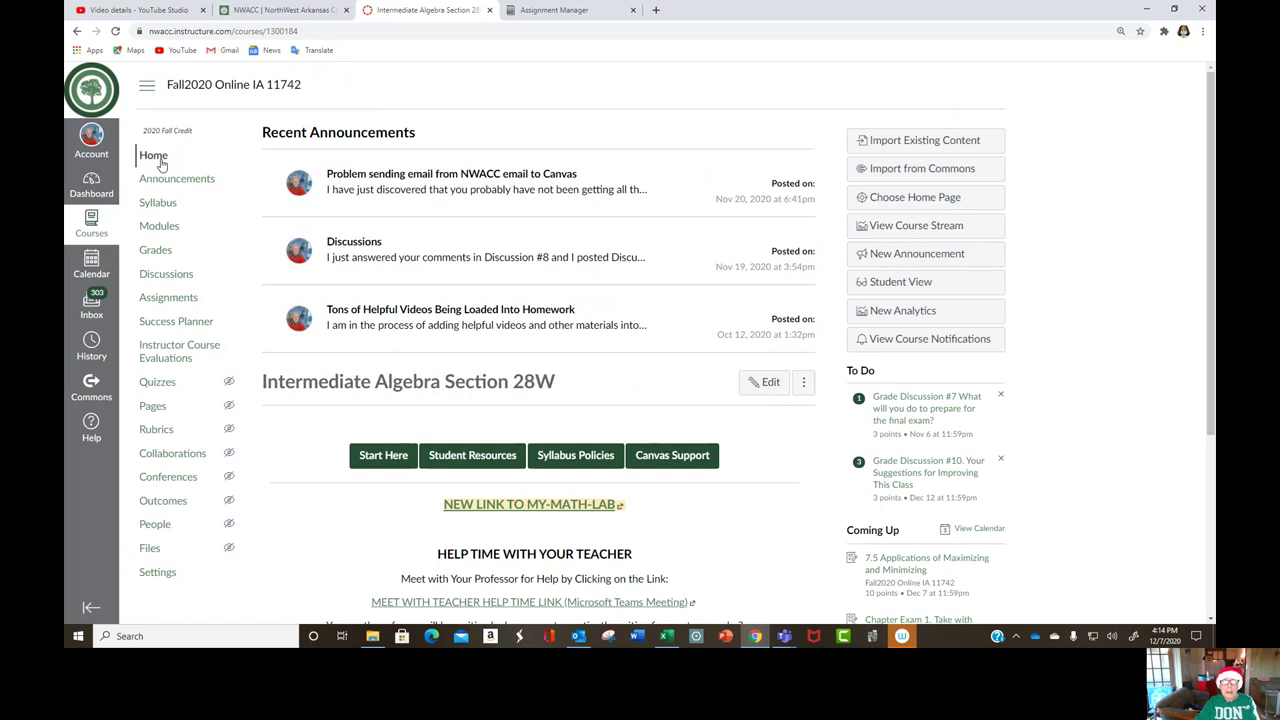
pyautogui.click(901, 288)
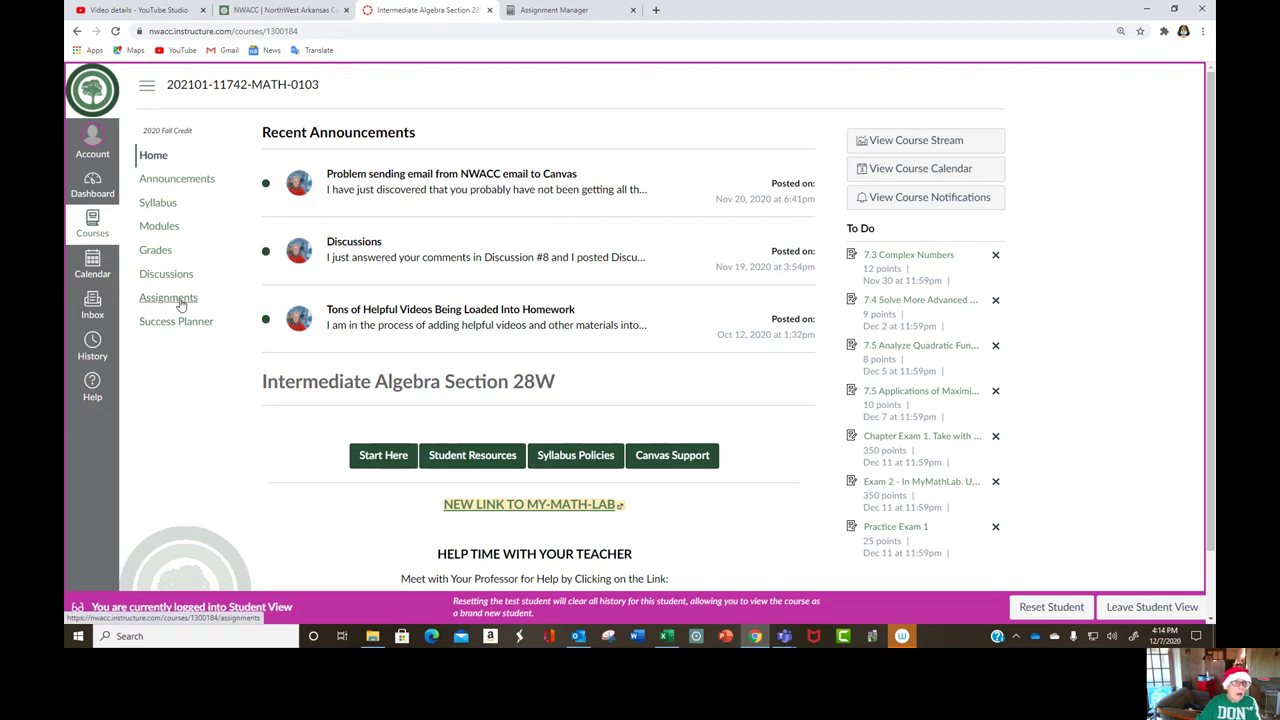
pyautogui.click(158, 228)
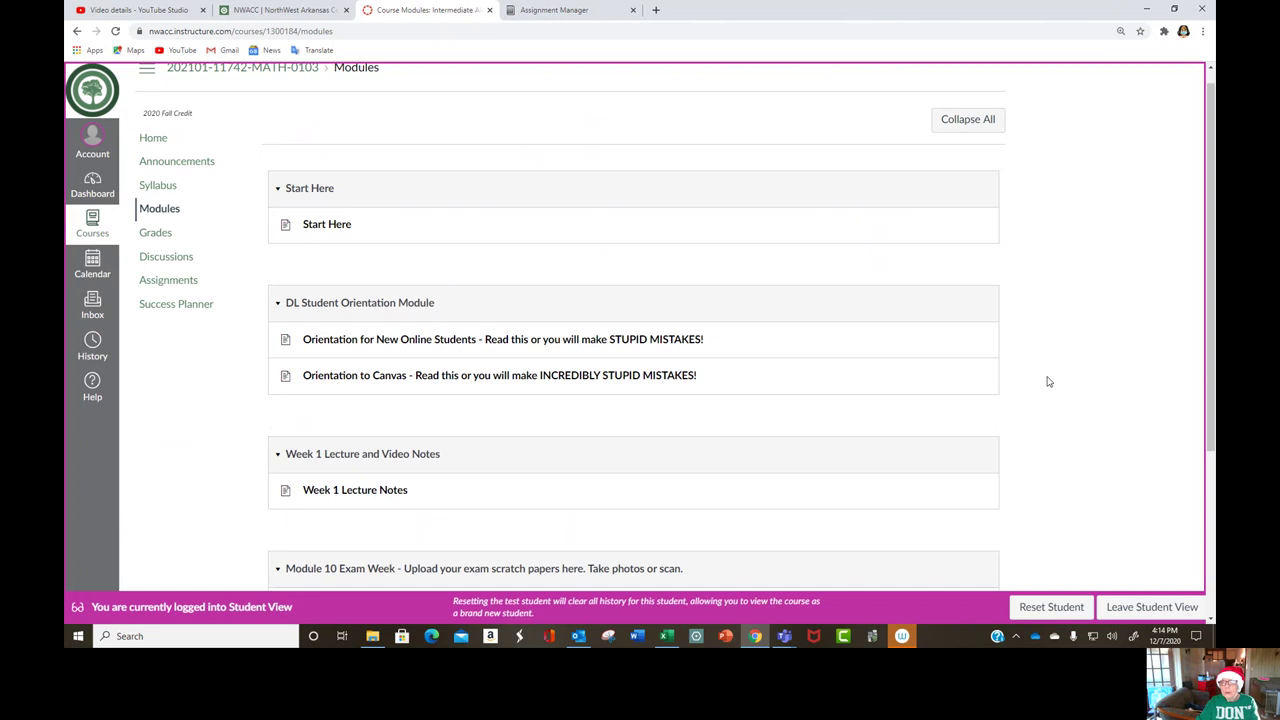
pyautogui.scroll(-3, 1046, 385)
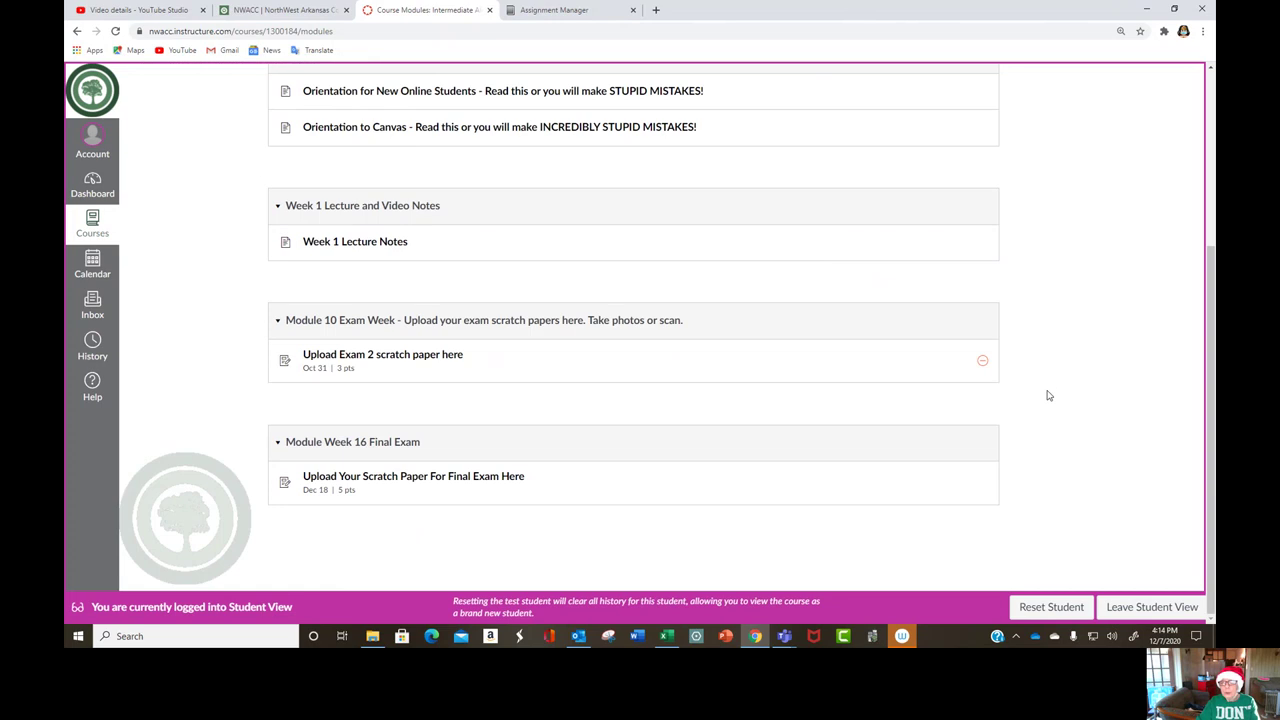
pyautogui.click(374, 482)
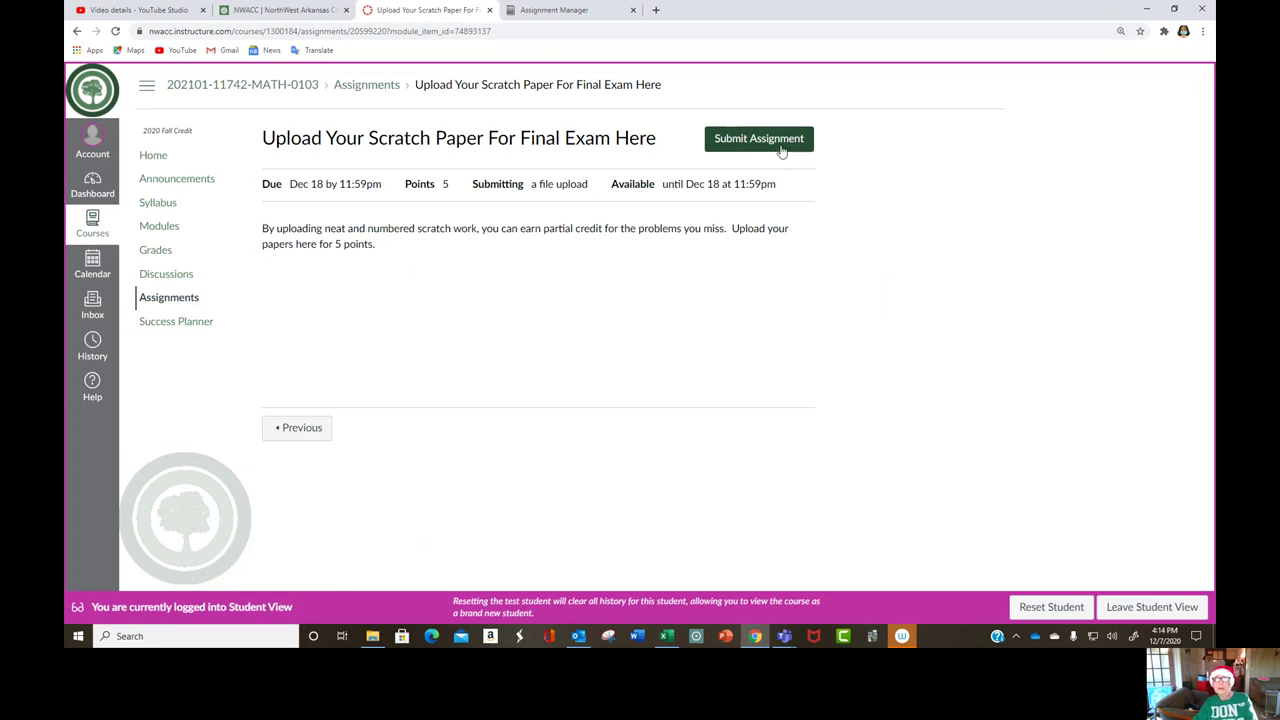
# Start a file-upload submission, close the file picker with no file chosen, and stay on the assignment.
pyautogui.click(785, 148)
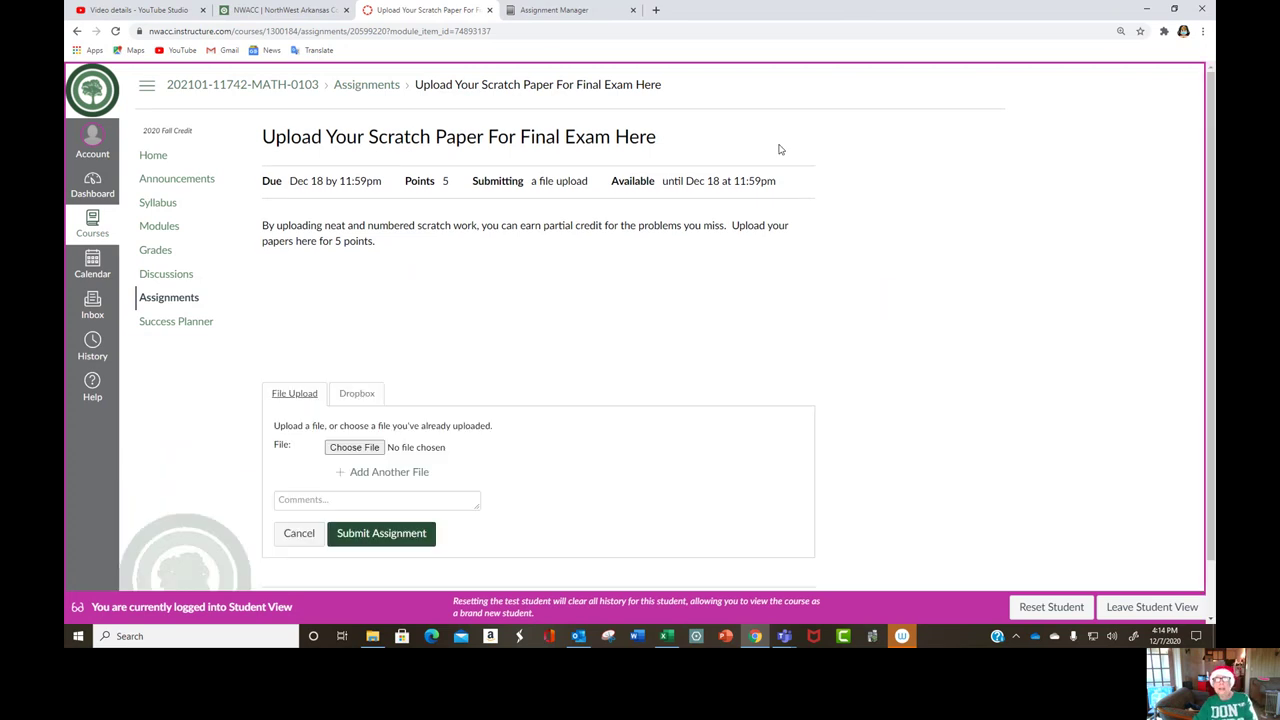
pyautogui.click(358, 447)
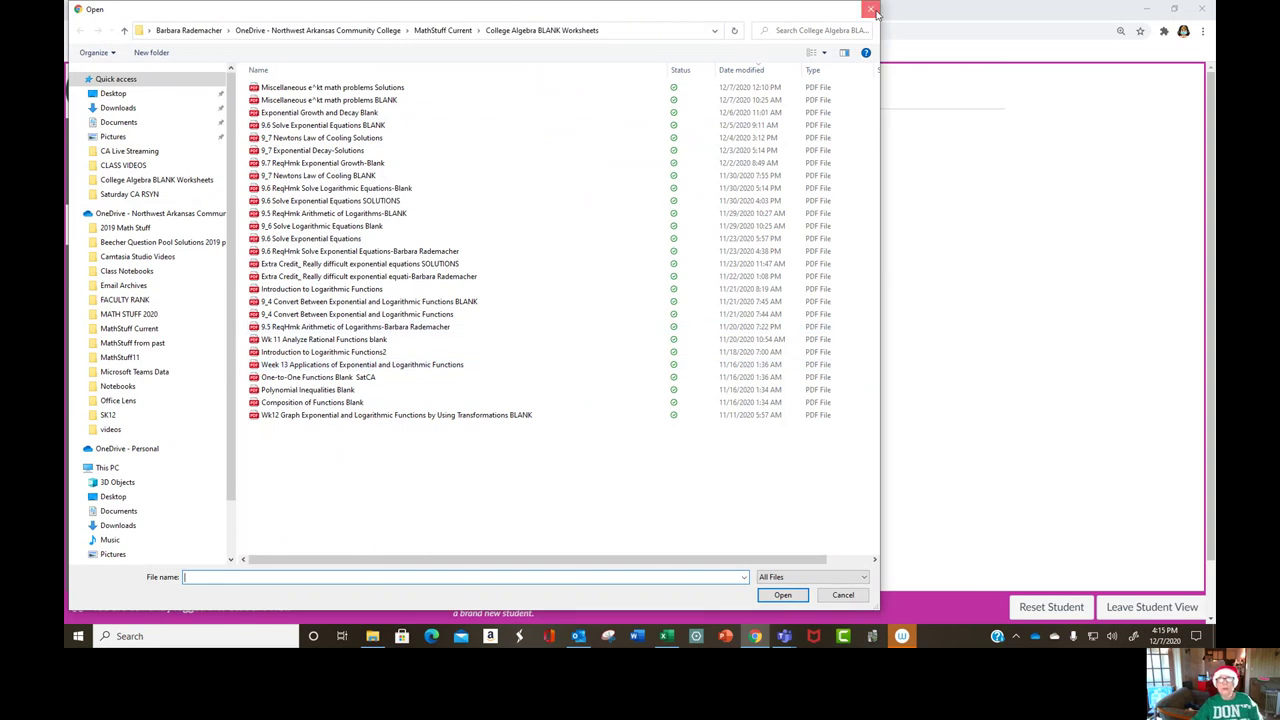
pyautogui.click(873, 12)
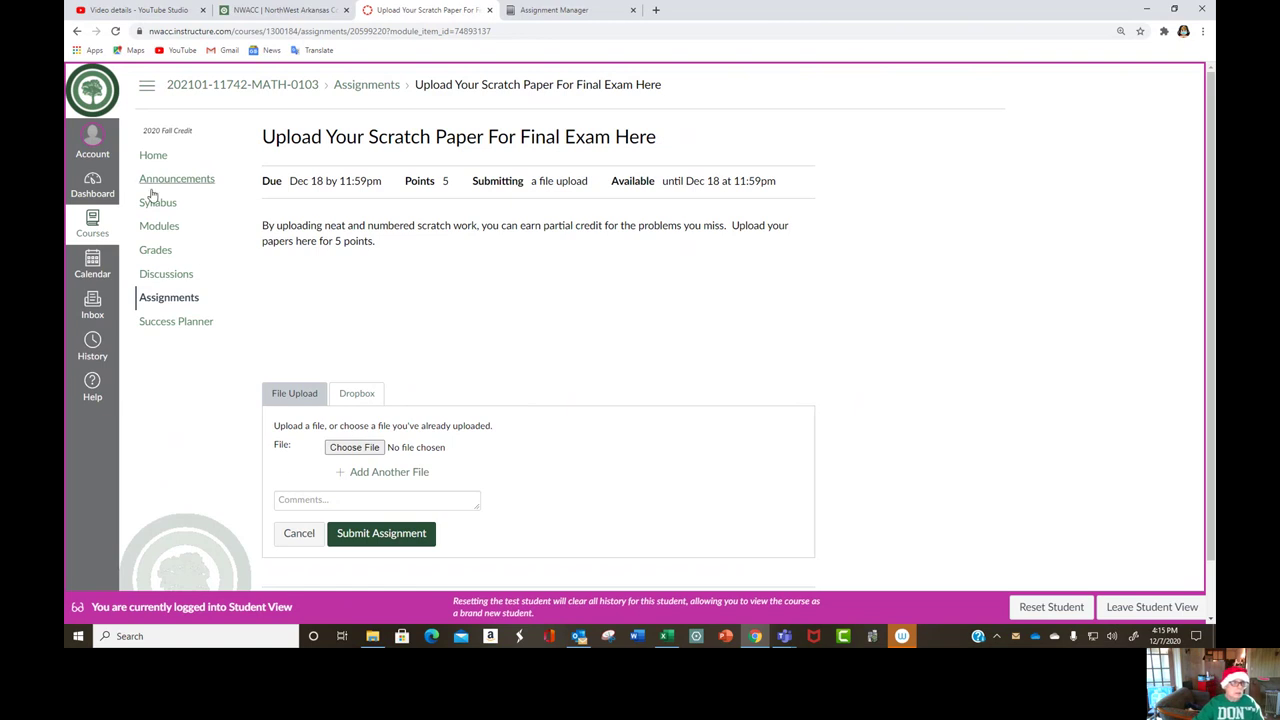
pyautogui.click(160, 228)
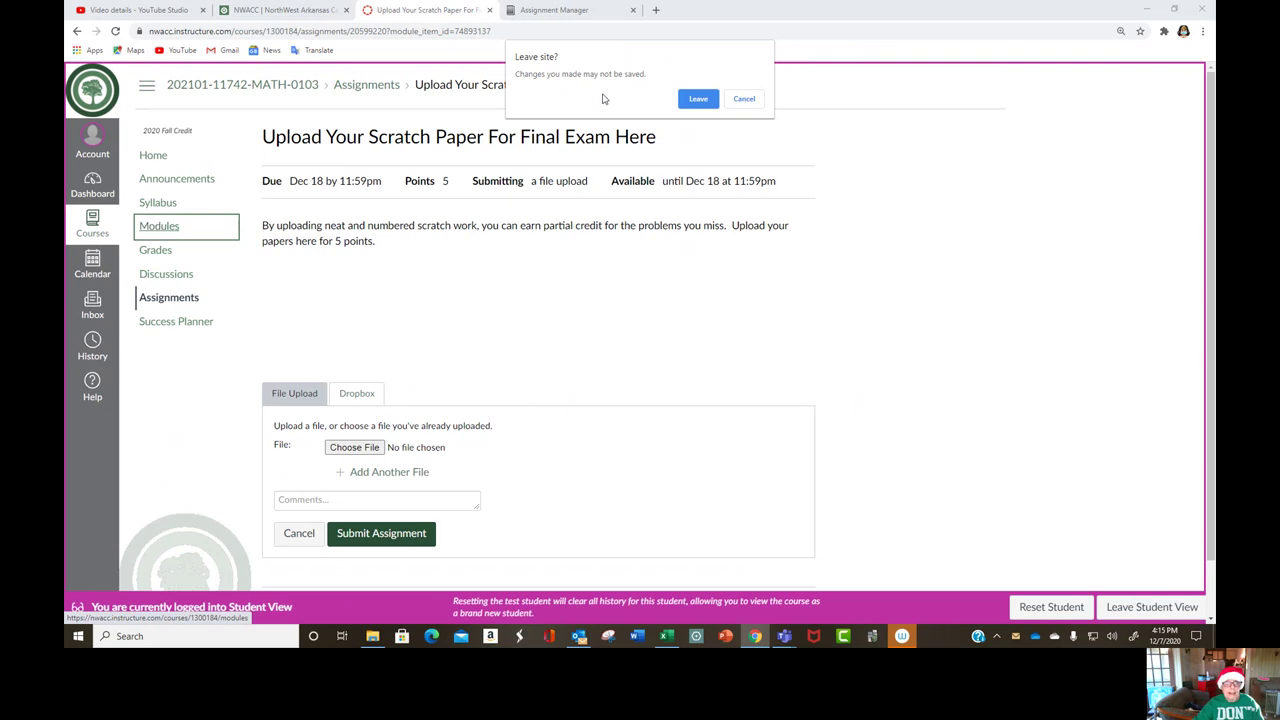
pyautogui.click(745, 100)
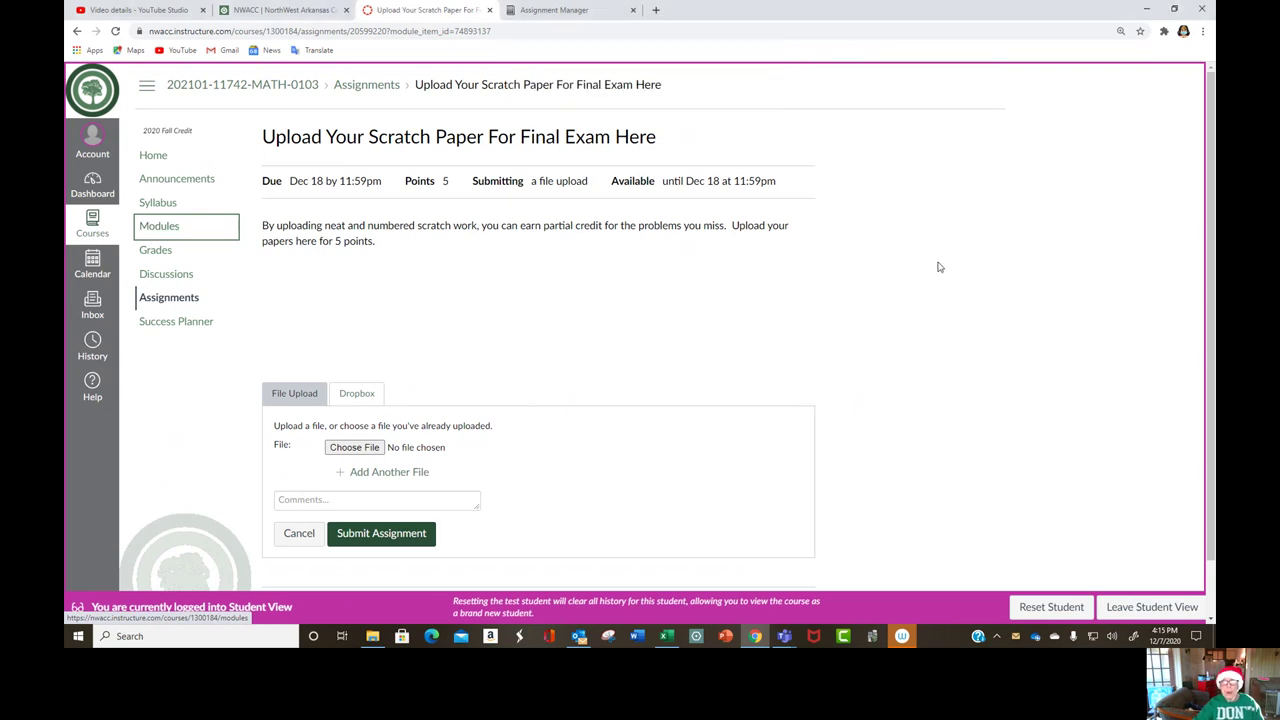
pyautogui.scroll(-1, 938, 267)
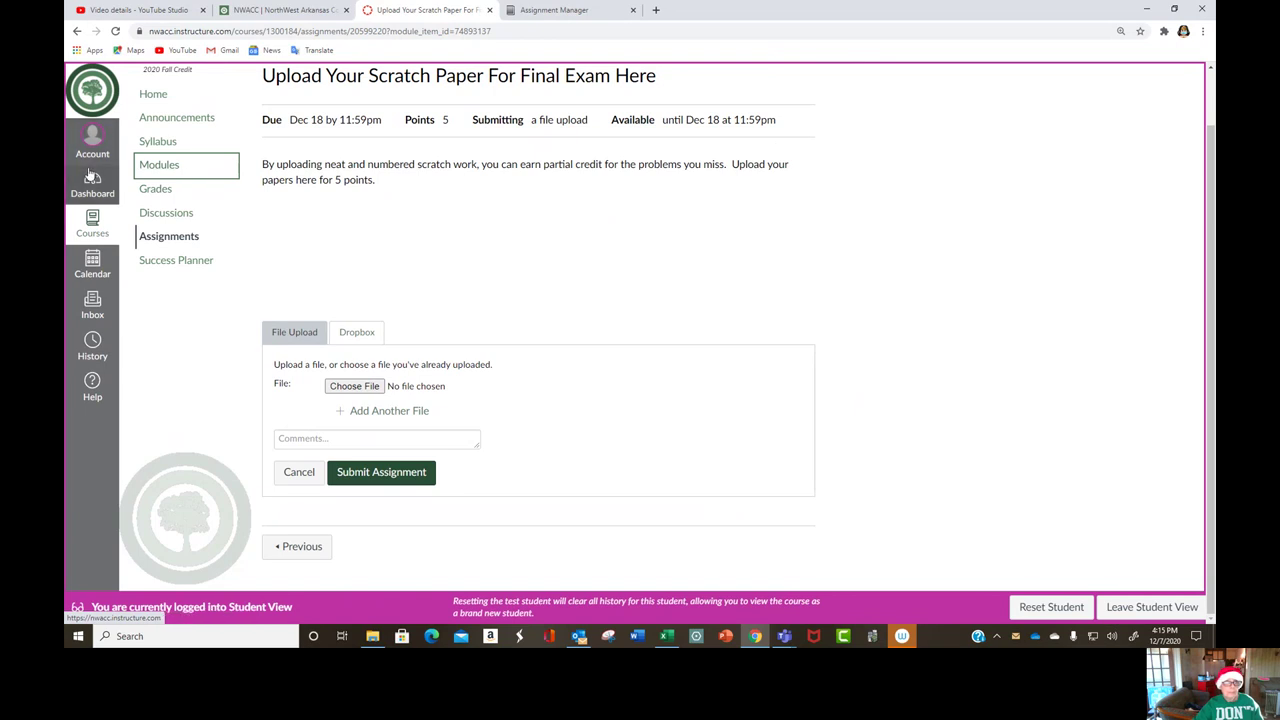
# Abandon the unfinished submission, exit Student View, and browse the instructor's Modules page listing both exams.
pyautogui.click(155, 95)
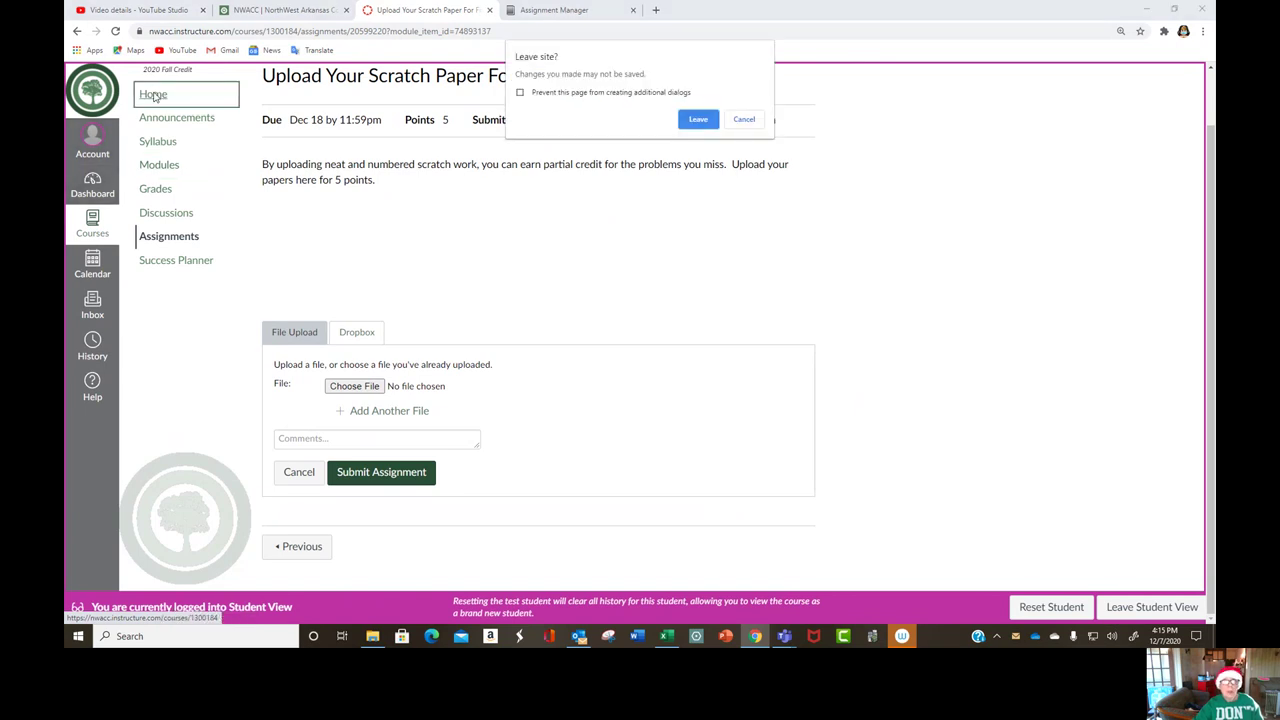
pyautogui.click(690, 120)
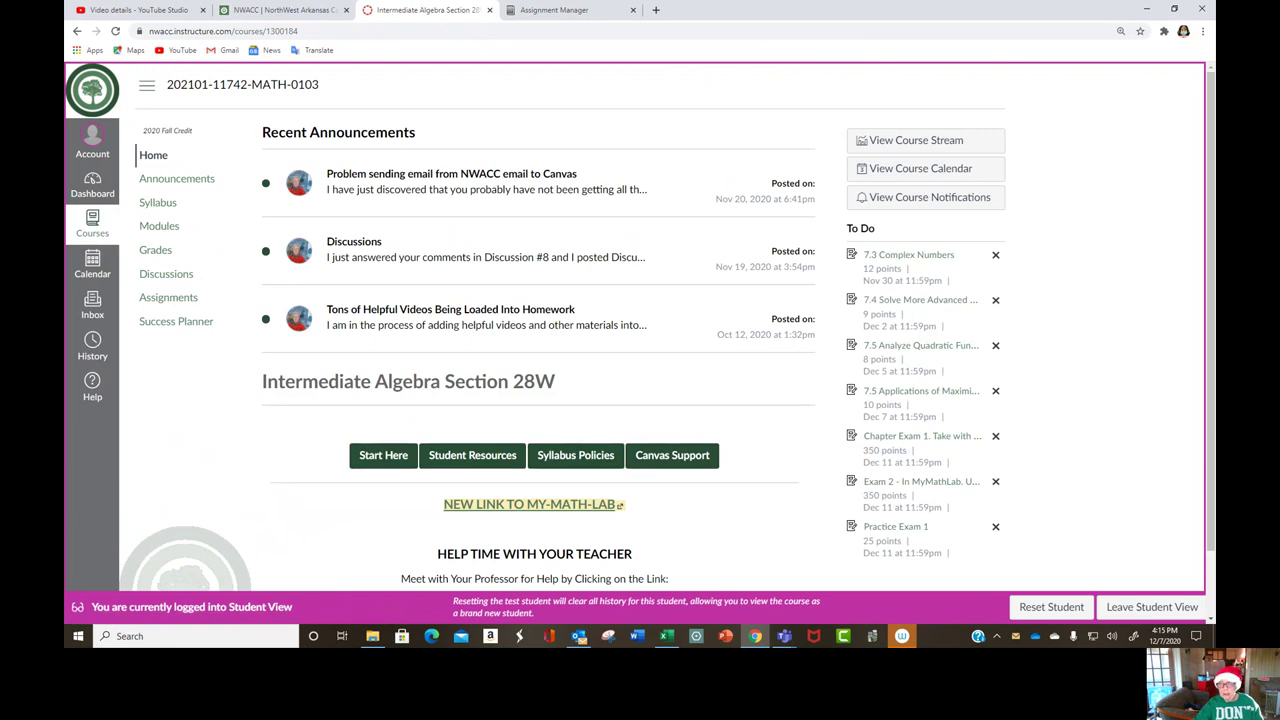
pyautogui.click(1160, 608)
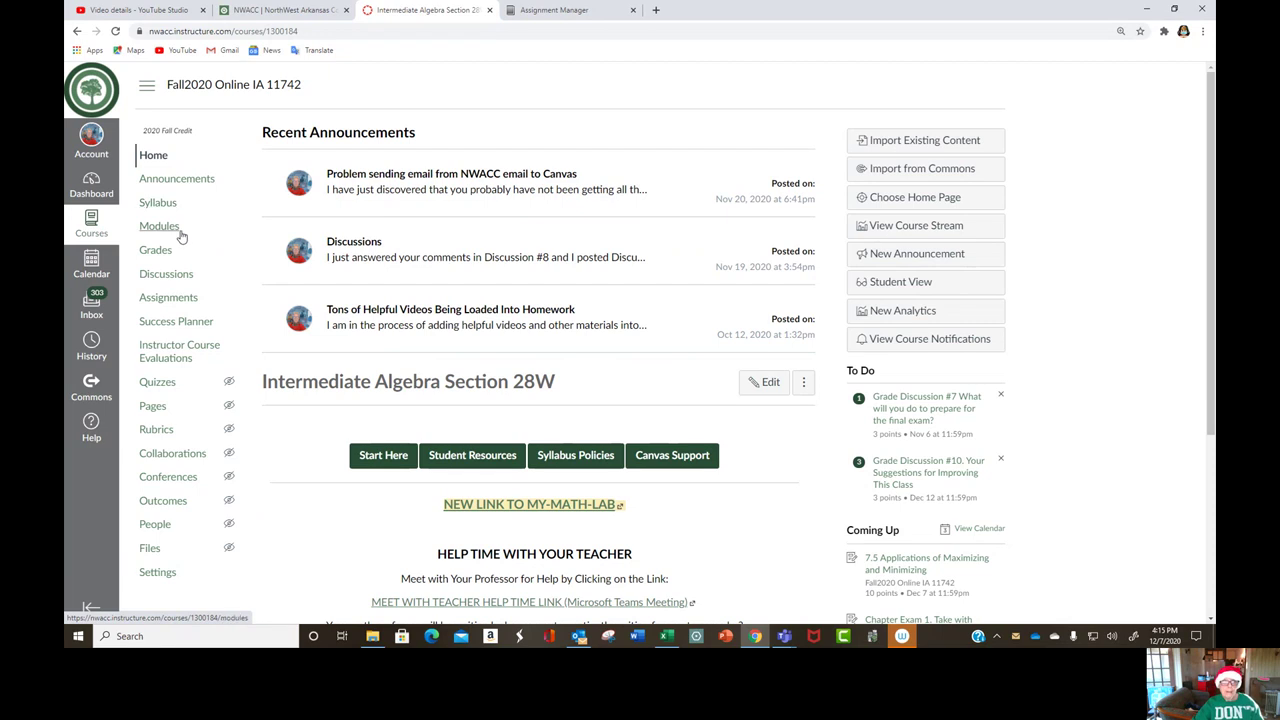
pyautogui.click(172, 228)
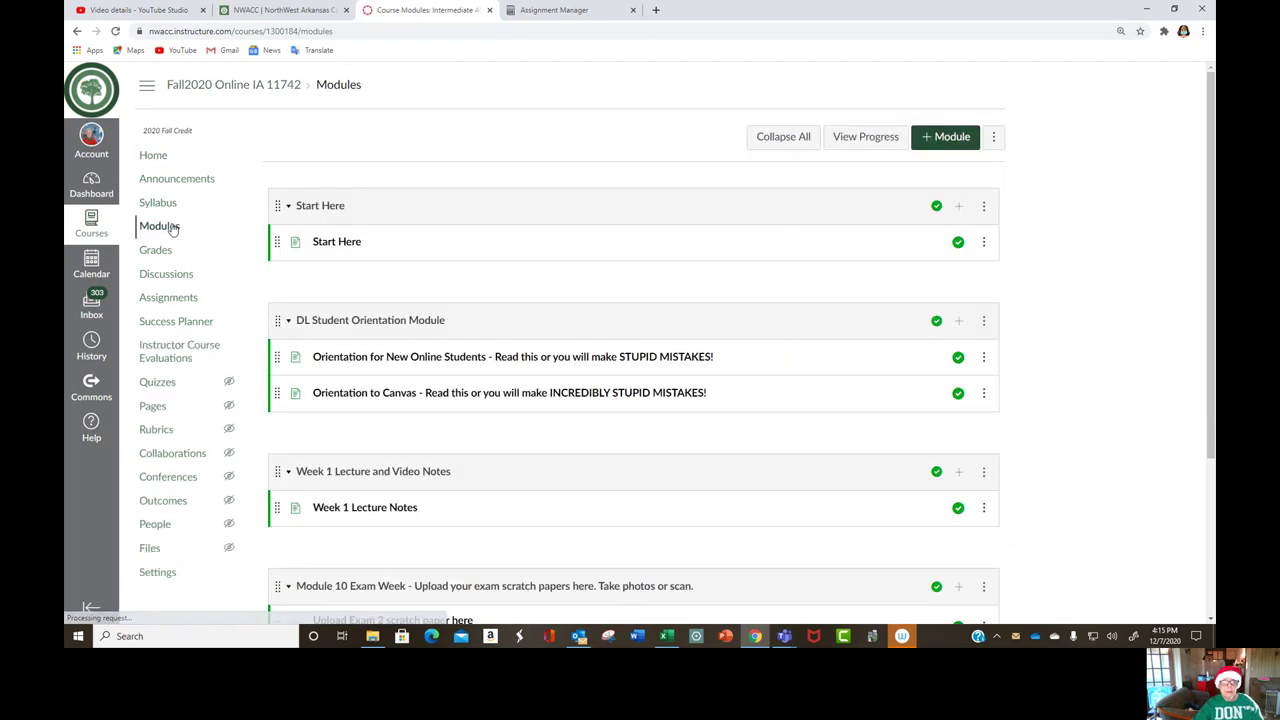
pyautogui.scroll(-3, 571, 241)
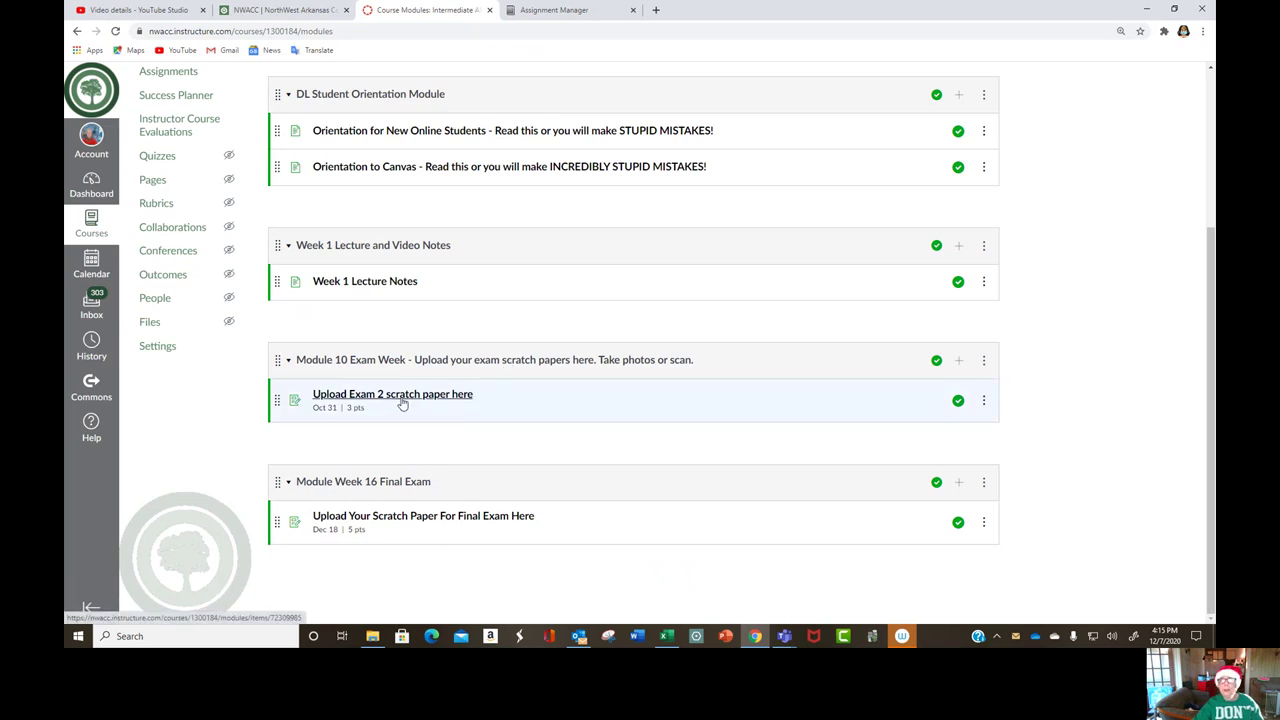
# Open the Exam 2 scratch paper assignment in SpeedGrader and advance two students.
pyautogui.click(403, 398)
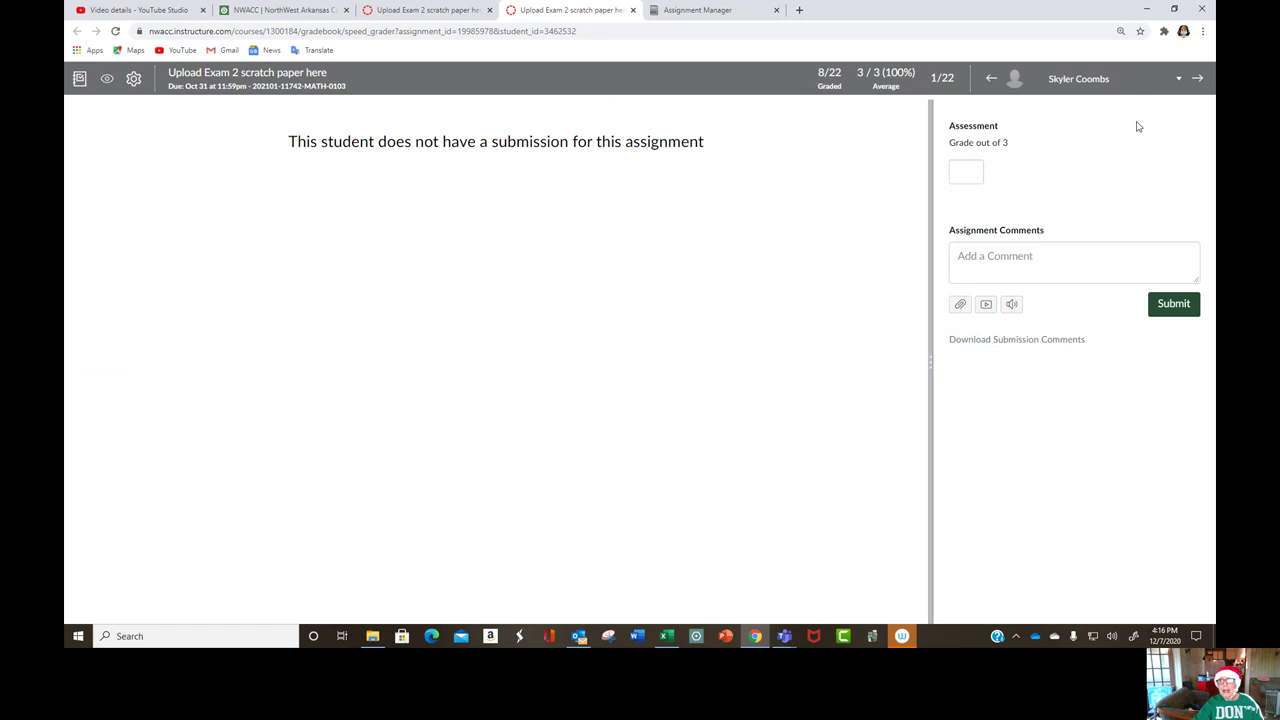
pyautogui.click(1199, 79)
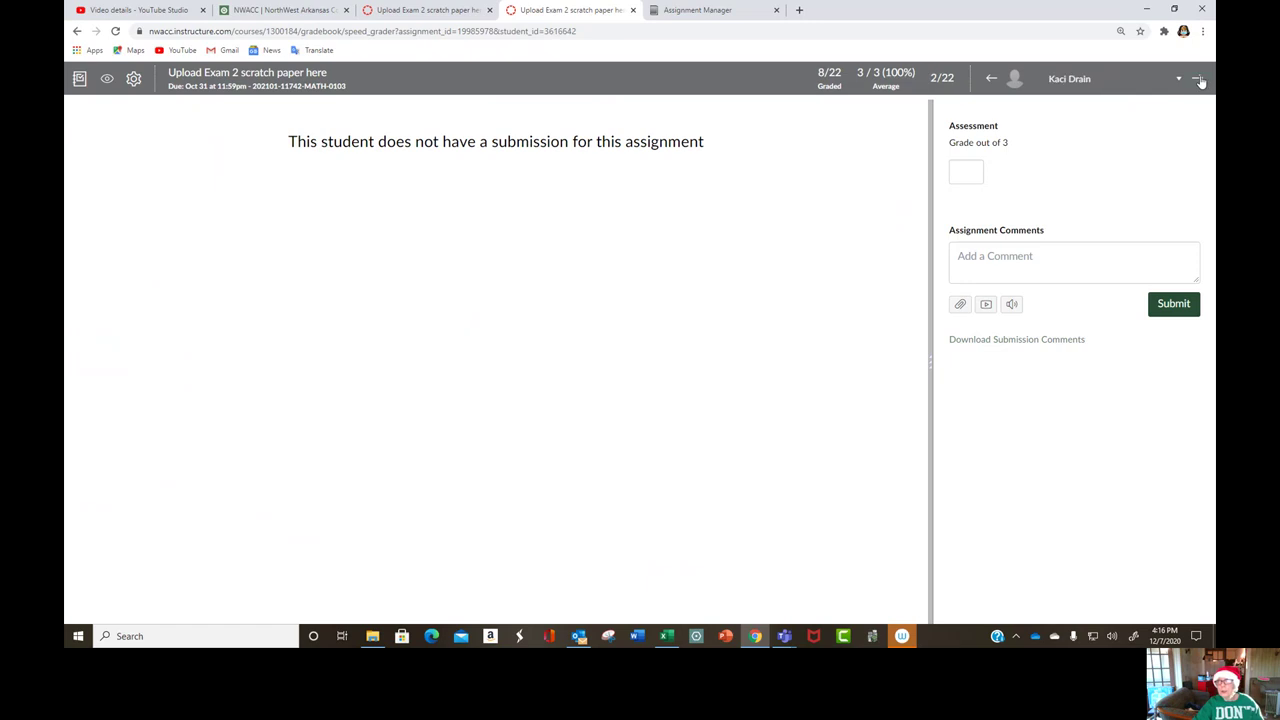
pyautogui.click(1199, 79)
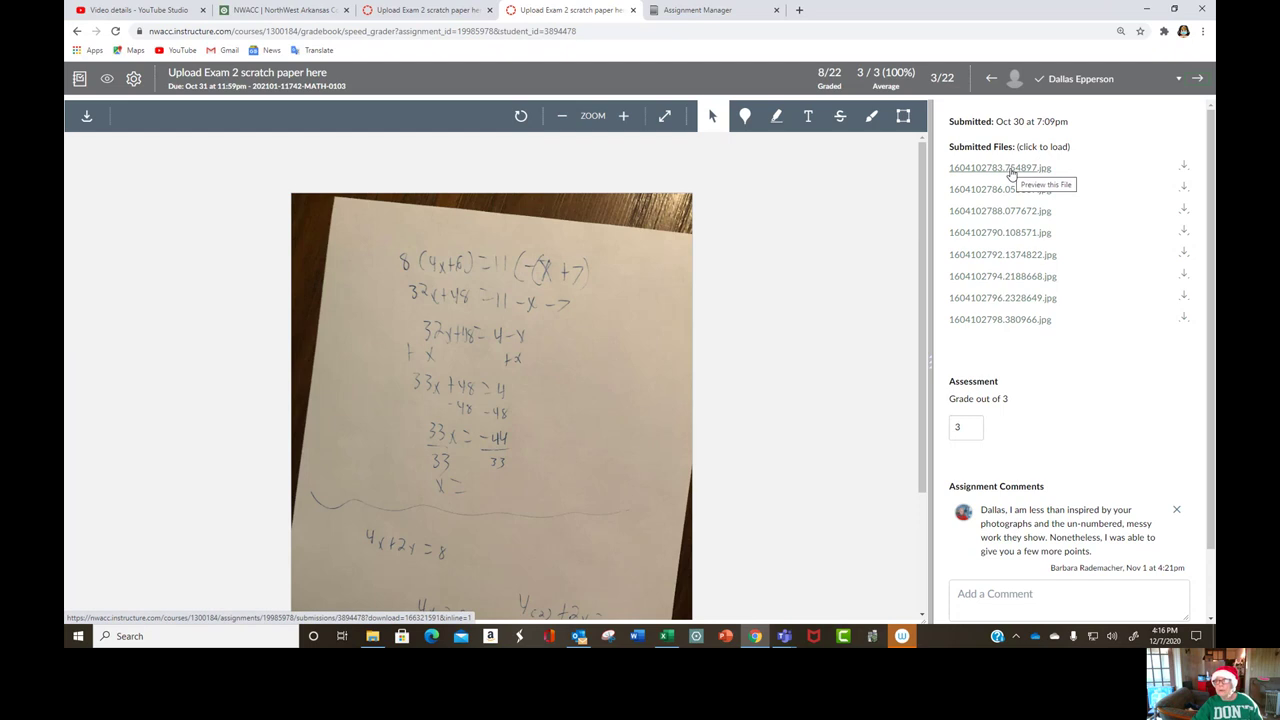
# Preview and download the first submitted photo, 1604102783.754897.jpg.
pyautogui.click(1011, 170)
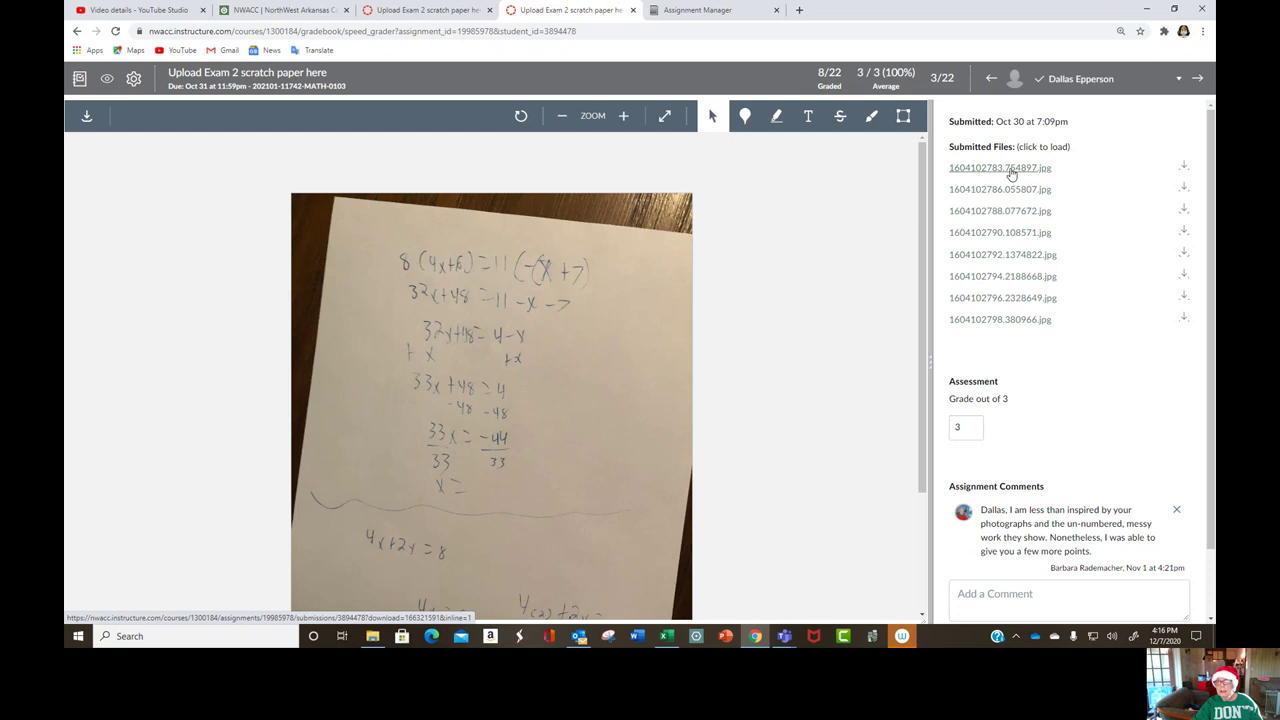
pyautogui.scroll(-3, 766, 308)
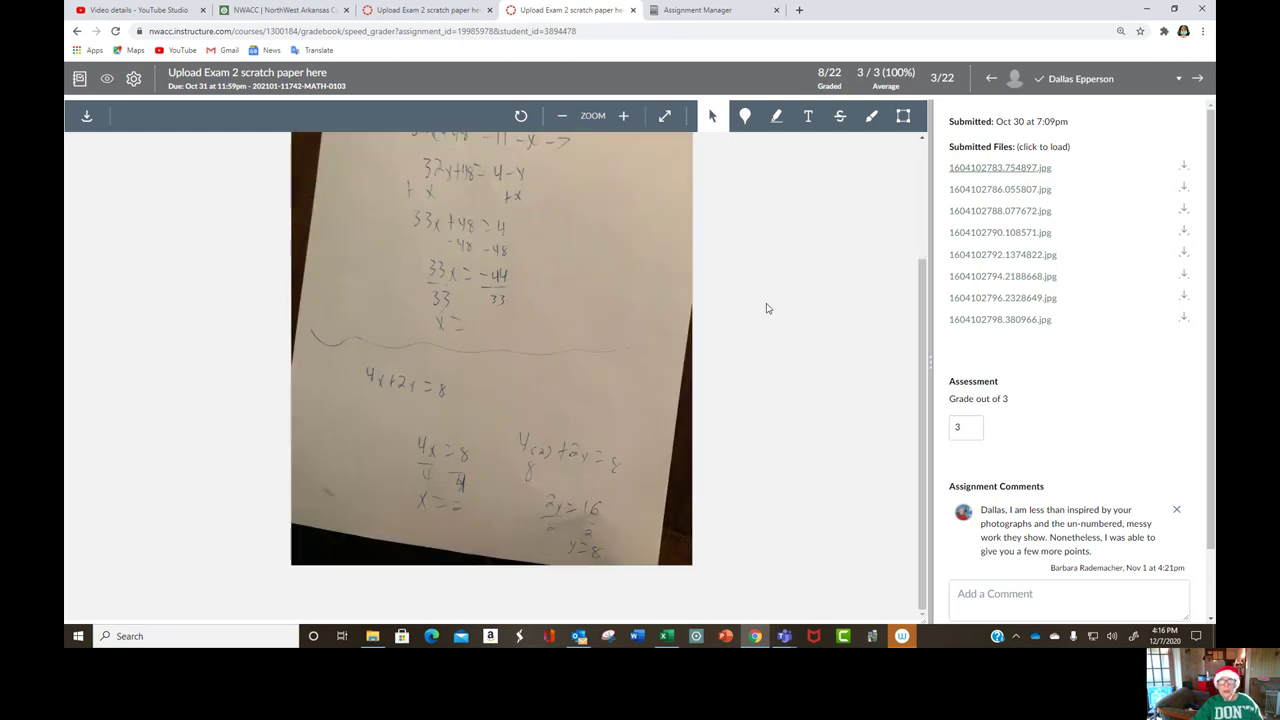
pyautogui.scroll(3, 766, 308)
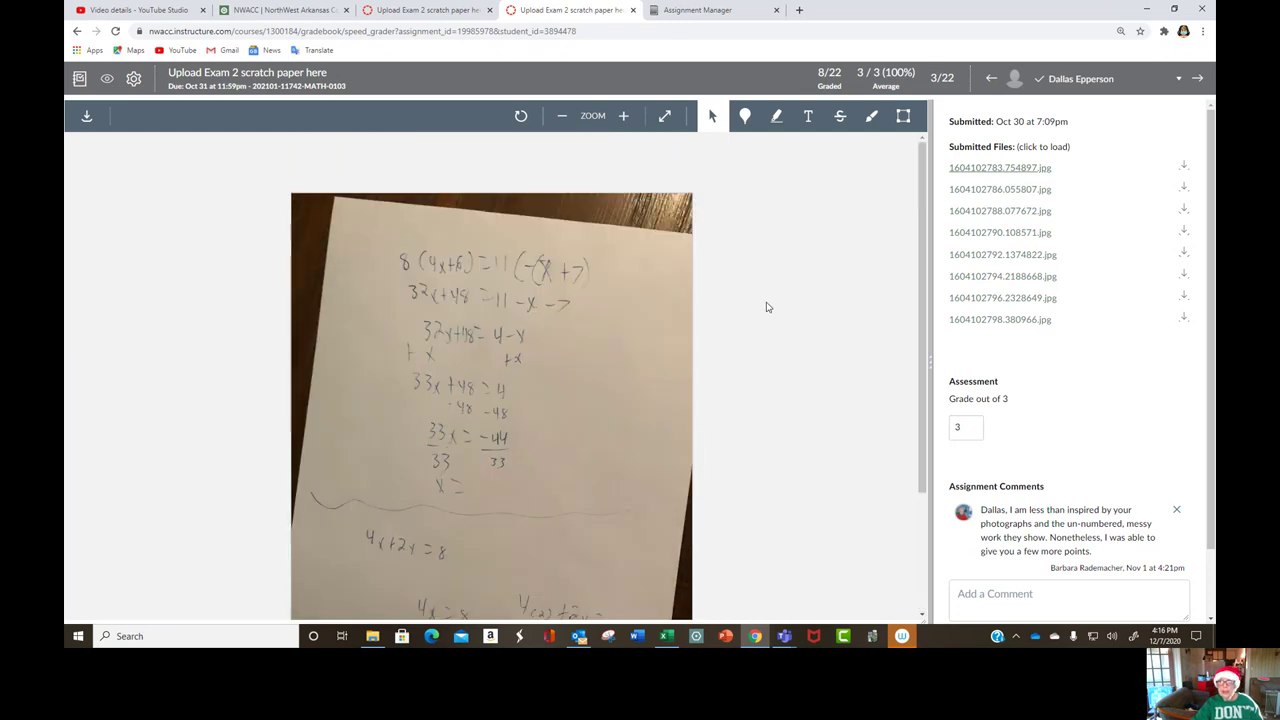
pyautogui.click(1184, 171)
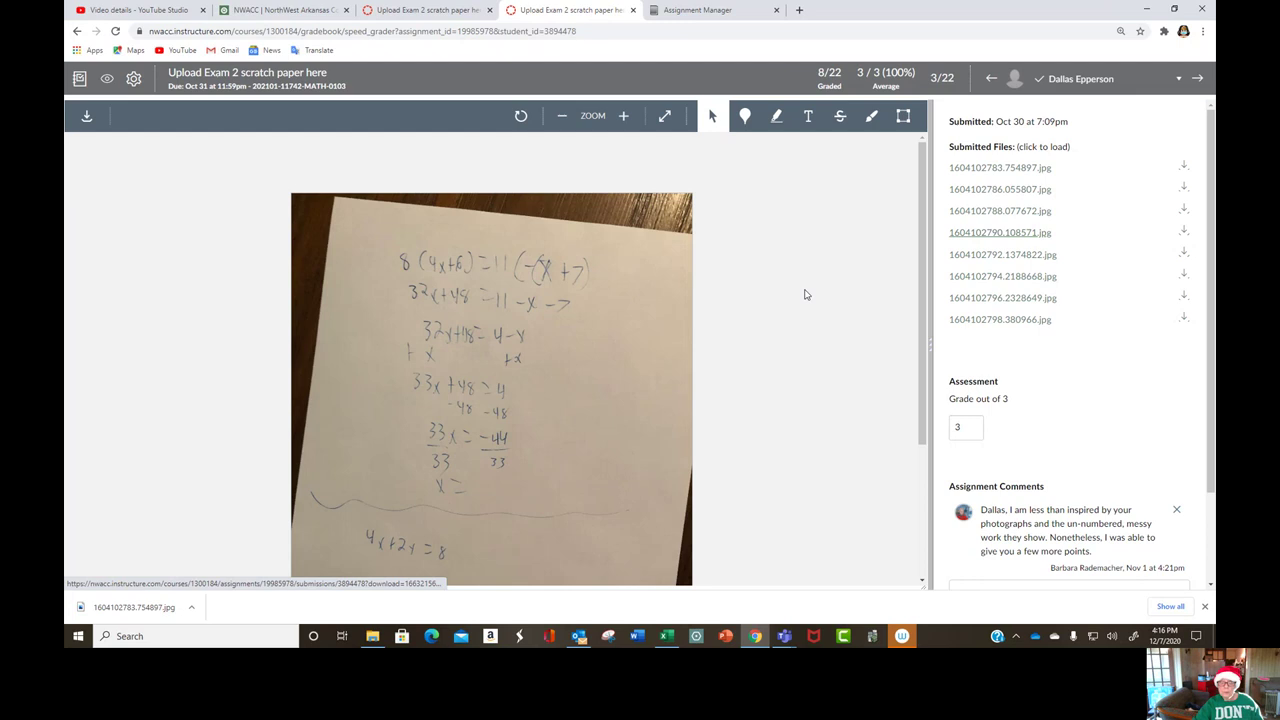
# View 1604102783.754897.jpg in Photos, checking the Edit & Create and more-options menus.
pyautogui.click(115, 608)
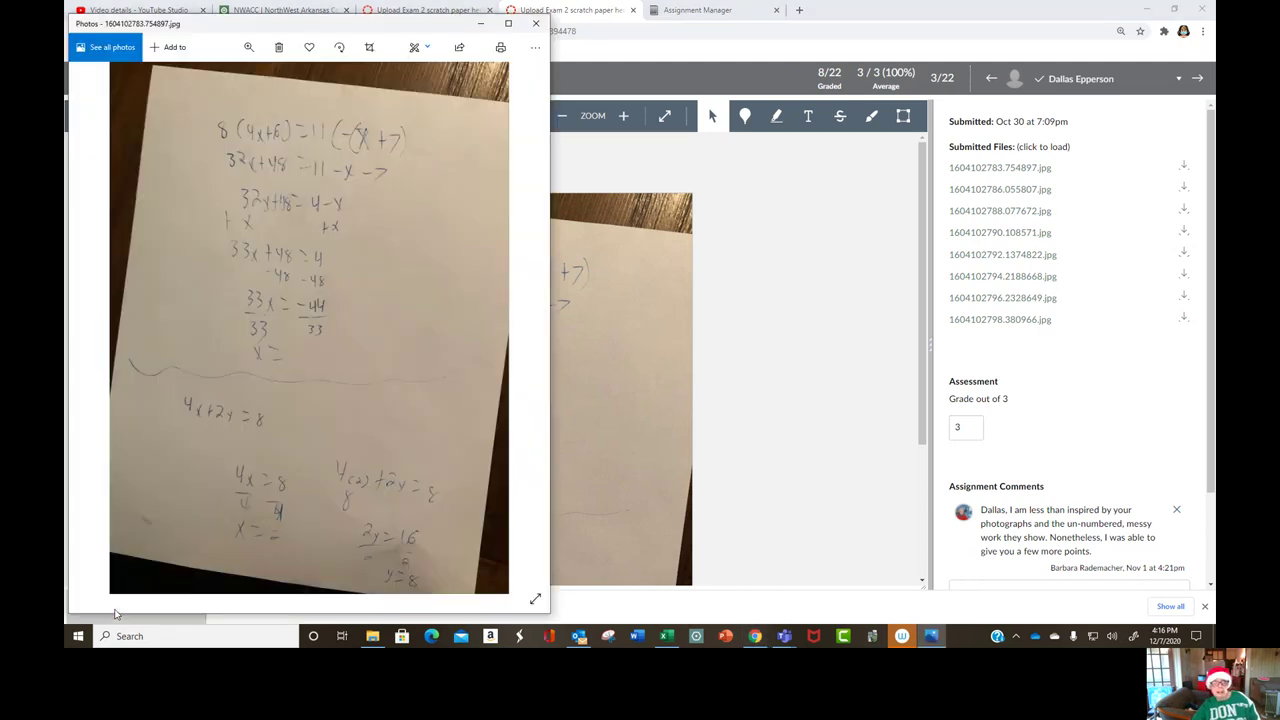
pyautogui.click(414, 48)
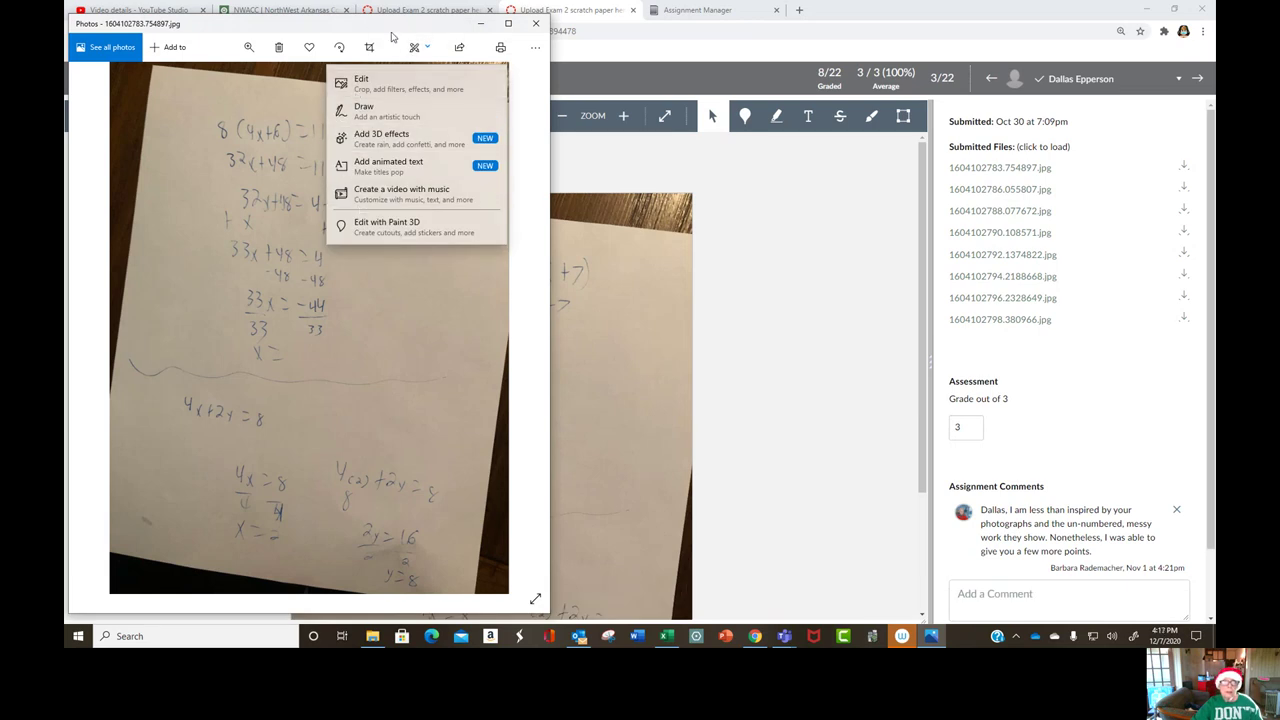
pyautogui.click(401, 47)
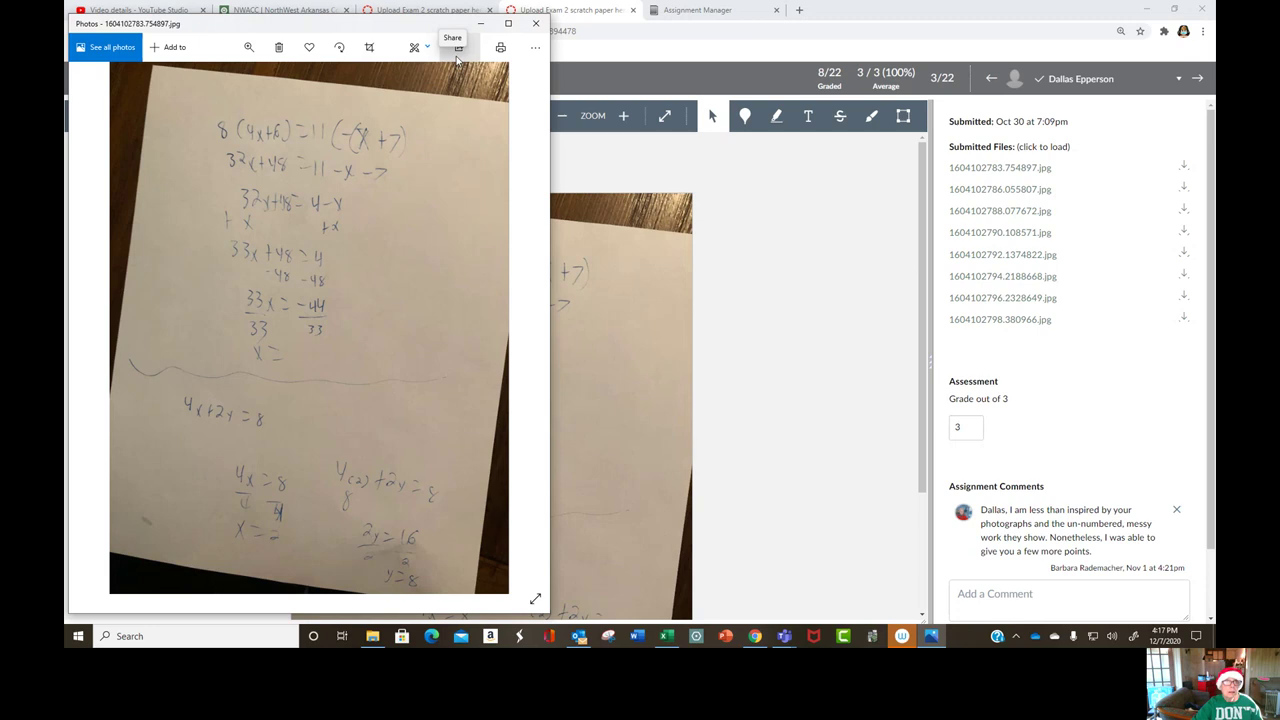
pyautogui.click(535, 48)
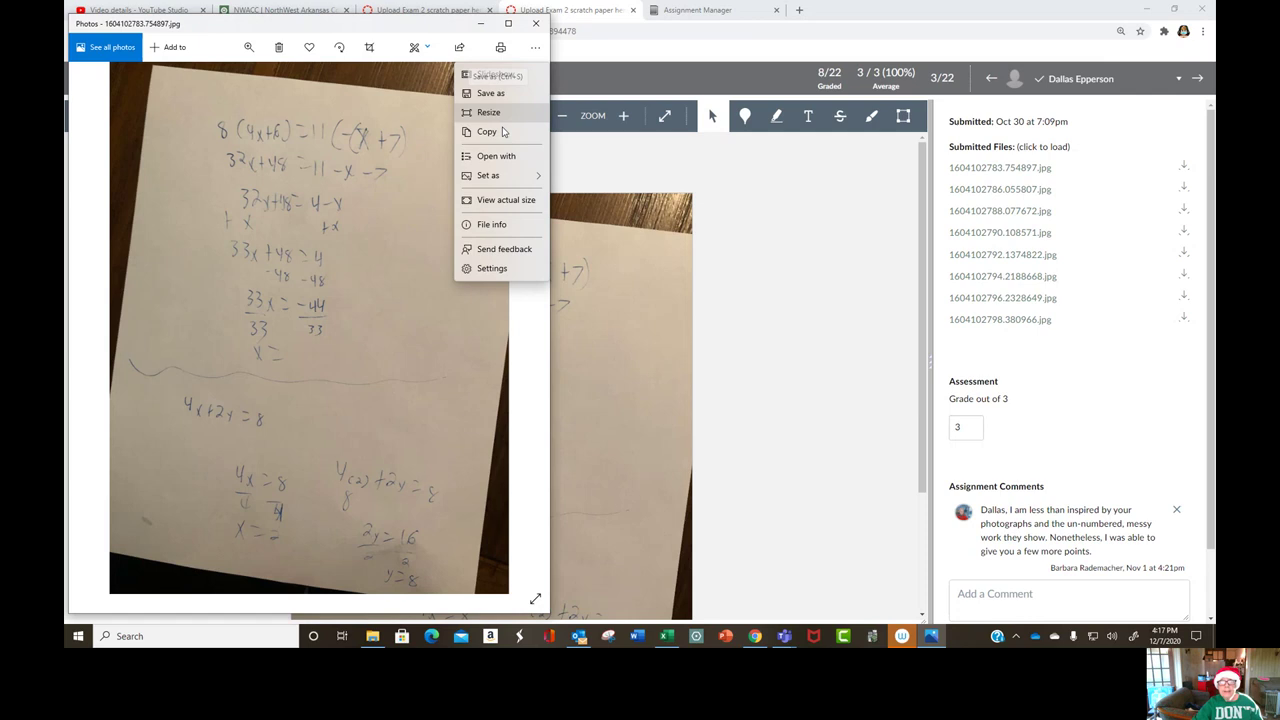
pyautogui.click(383, 361)
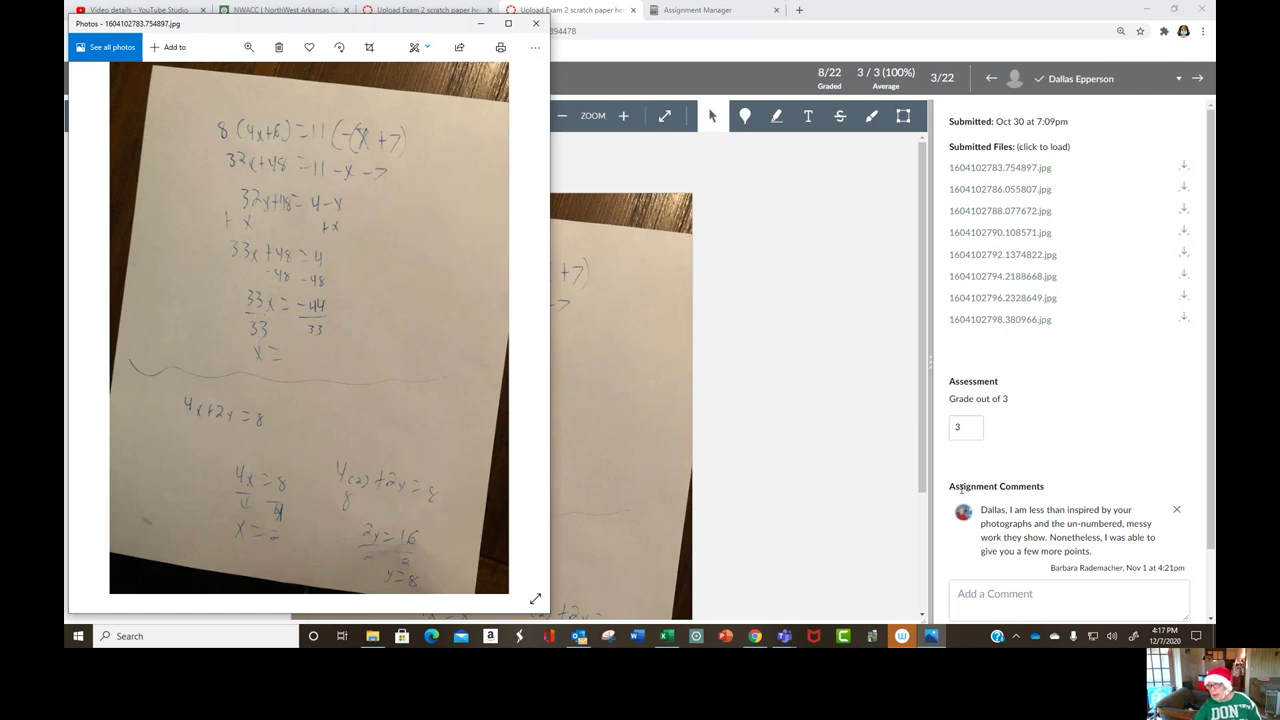
pyautogui.scroll(-2, 1078, 398)
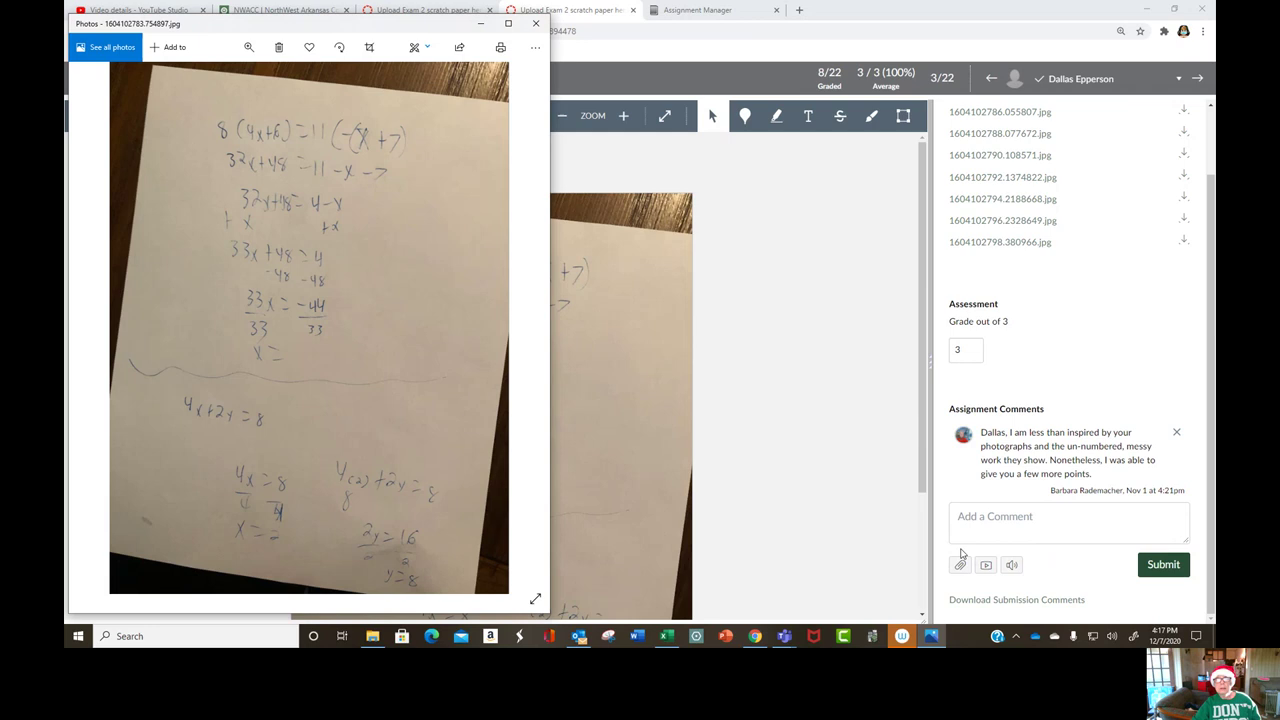
# Advance five students in SpeedGrader to the next scratch-paper submission.
pyautogui.click(1197, 78)
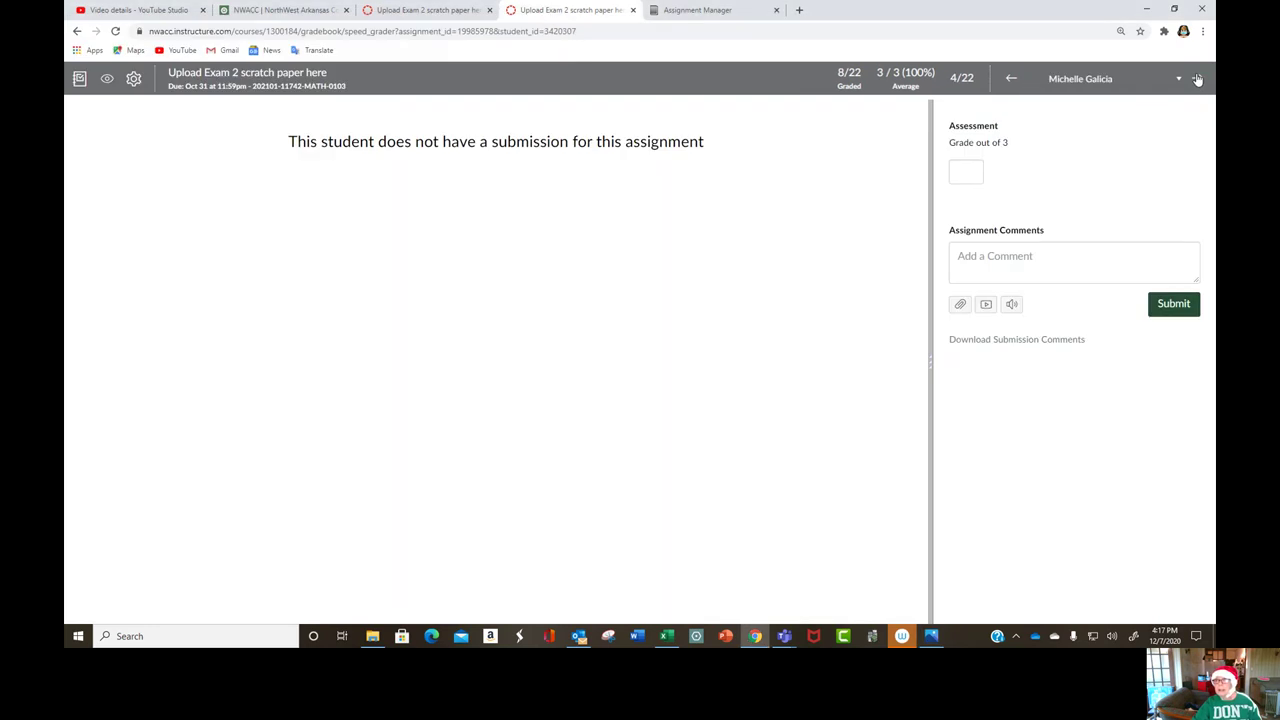
pyautogui.click(1197, 78)
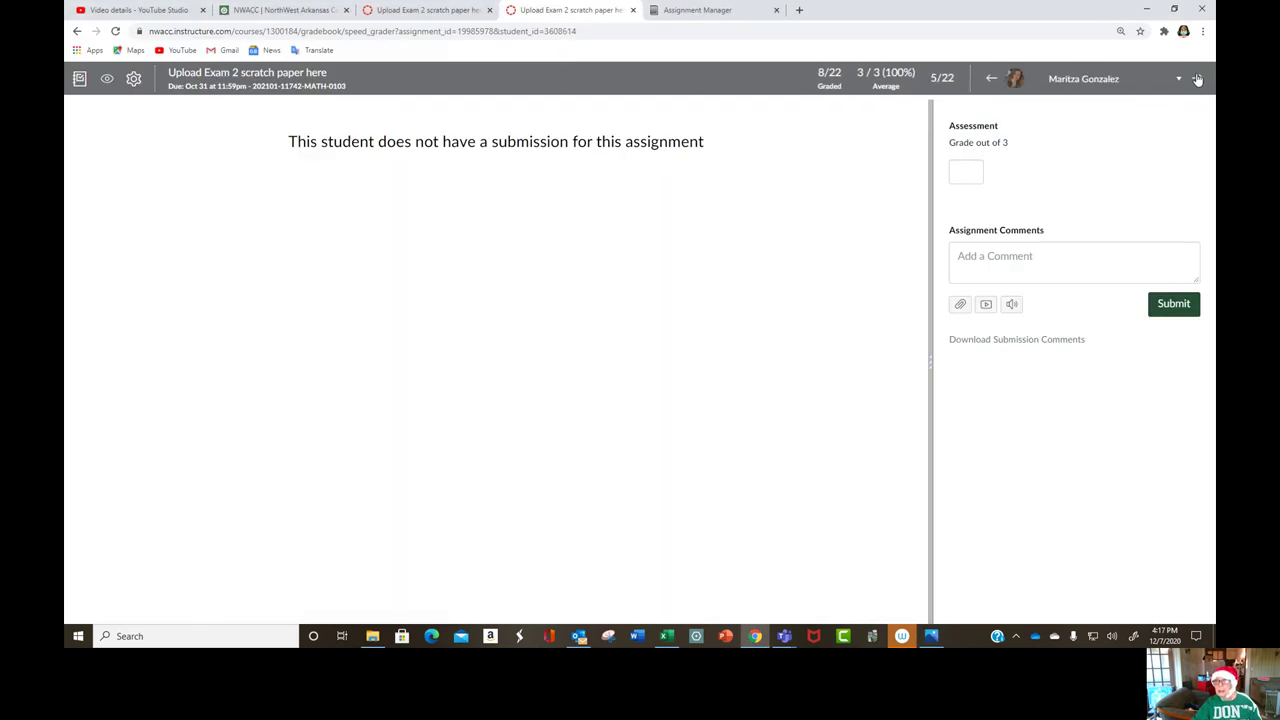
pyautogui.click(1197, 78)
pyautogui.click(1197, 78)
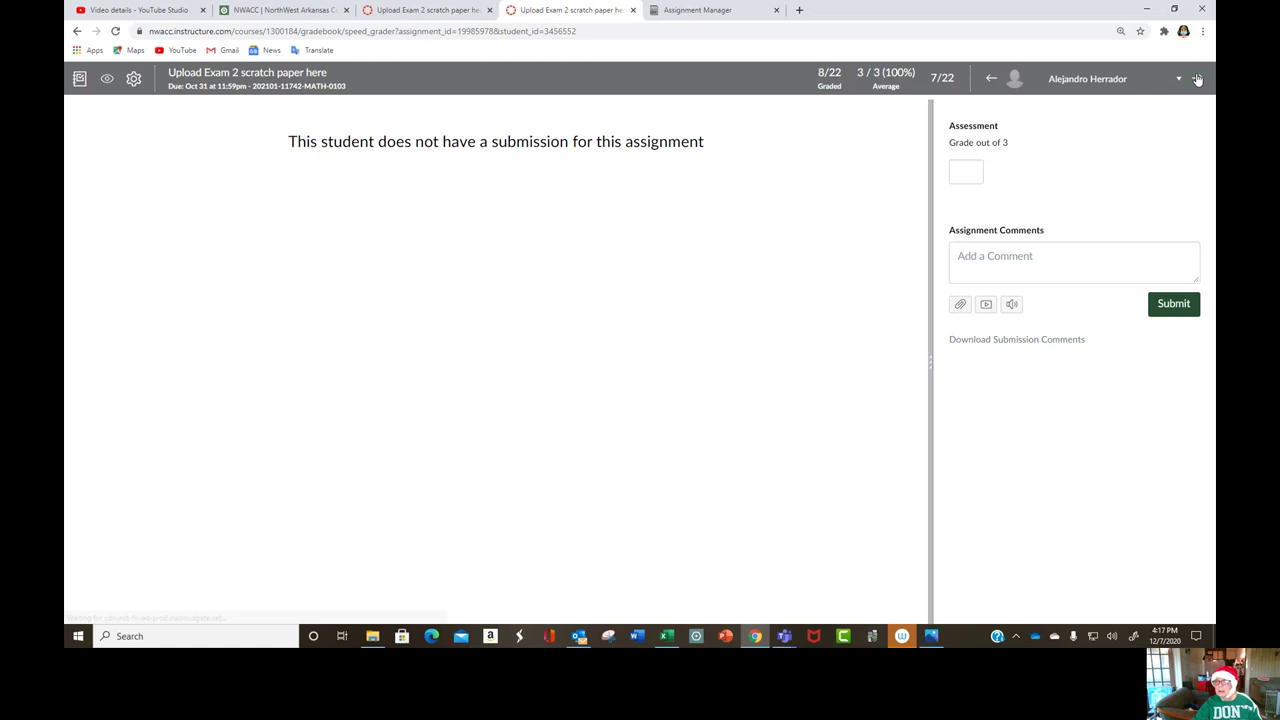
pyautogui.click(1197, 78)
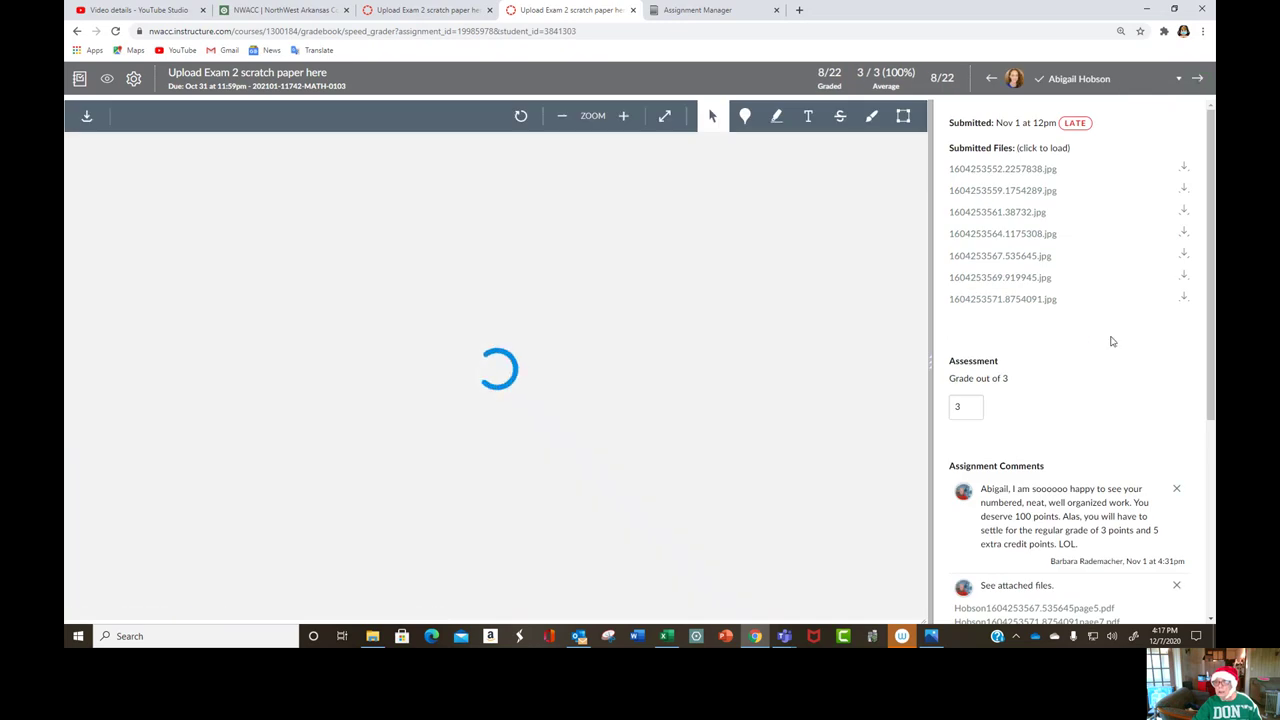
pyautogui.scroll(-3, 1120, 330)
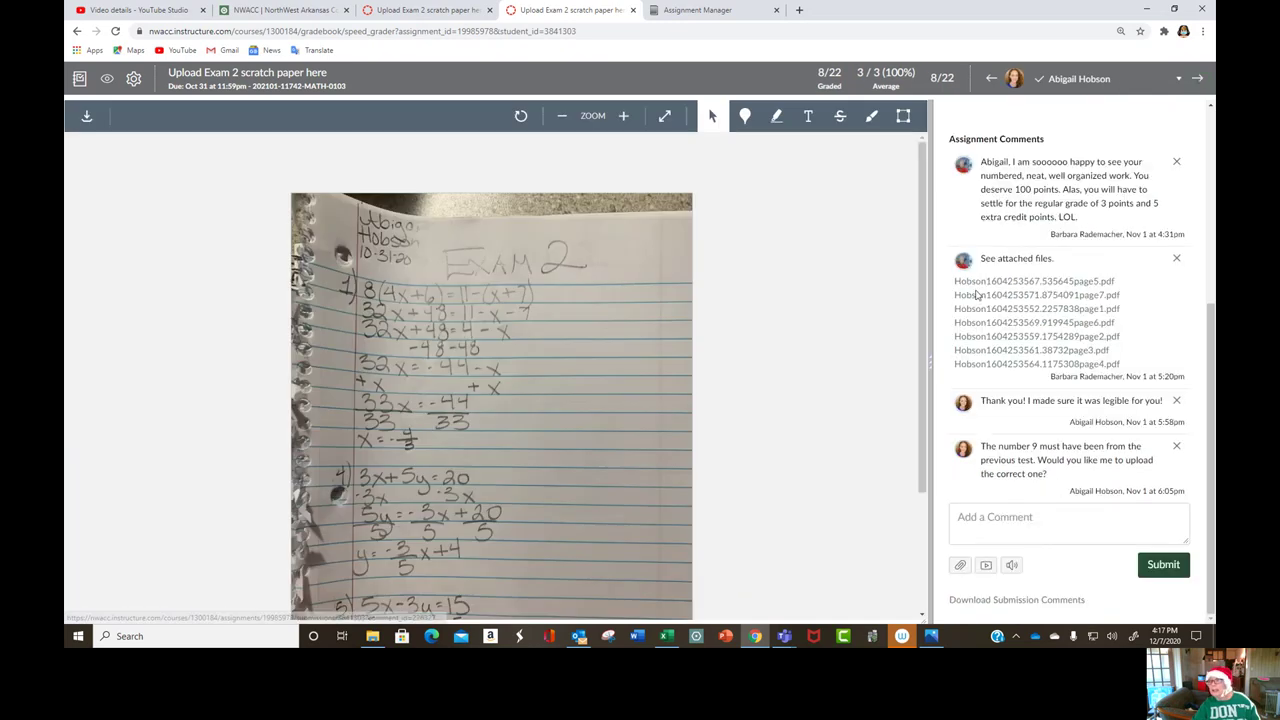
# Download the first attached file, dismiss the multiple-download prompt, and close the SpeedGrader tab.
pyautogui.click(990, 284)
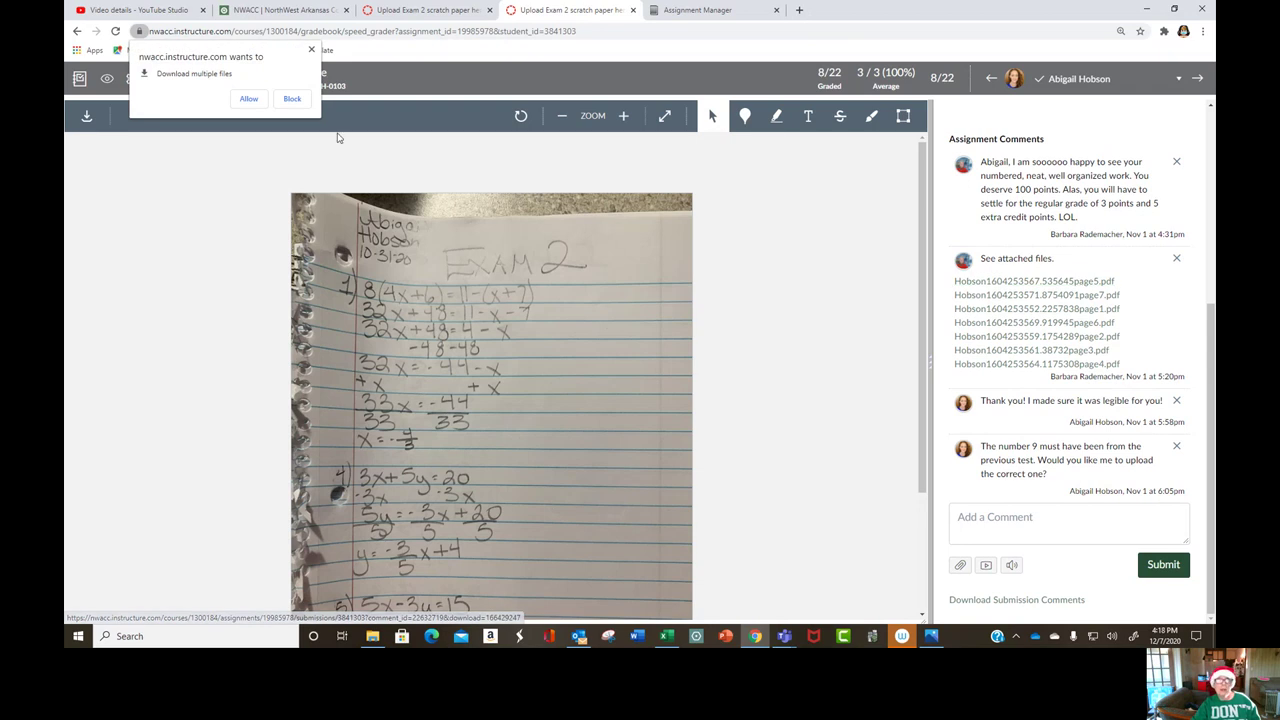
pyautogui.click(312, 51)
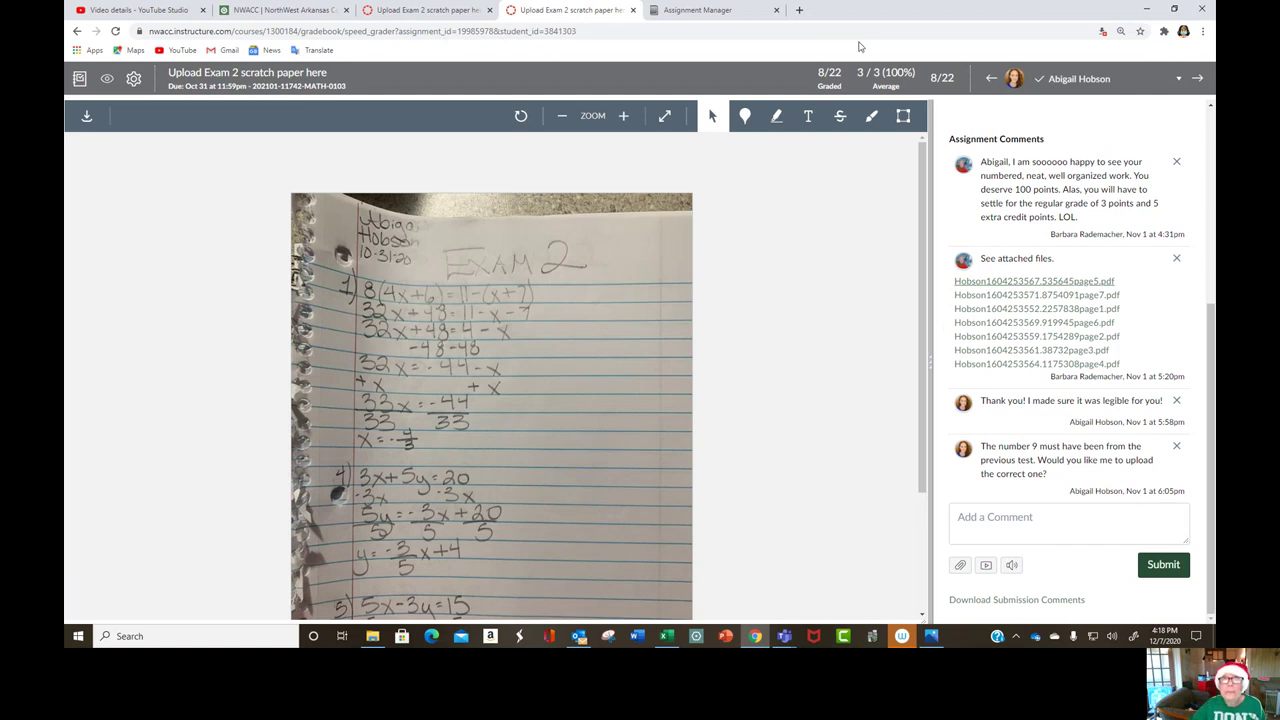
pyautogui.click(633, 10)
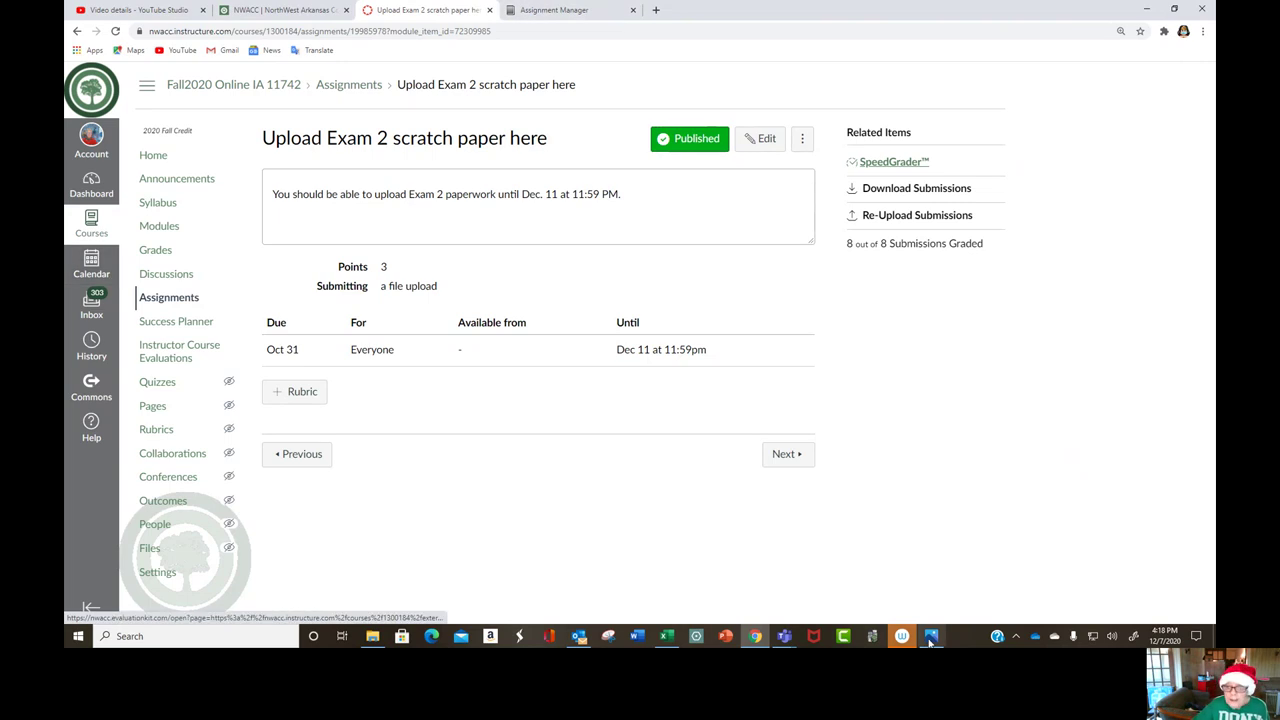
# Enter Student View from Home and review the test student's Grades, where Upload Exam 2 scratch paper here shows Missing.
pyautogui.click(154, 156)
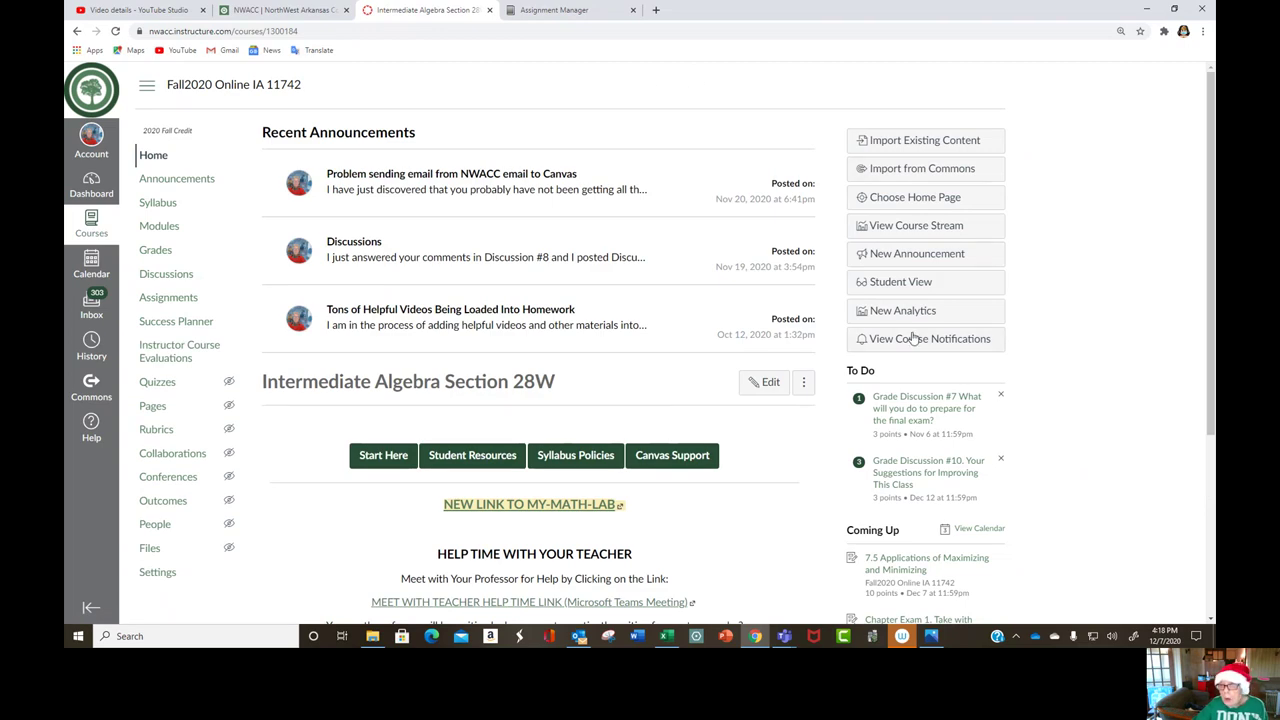
pyautogui.click(899, 283)
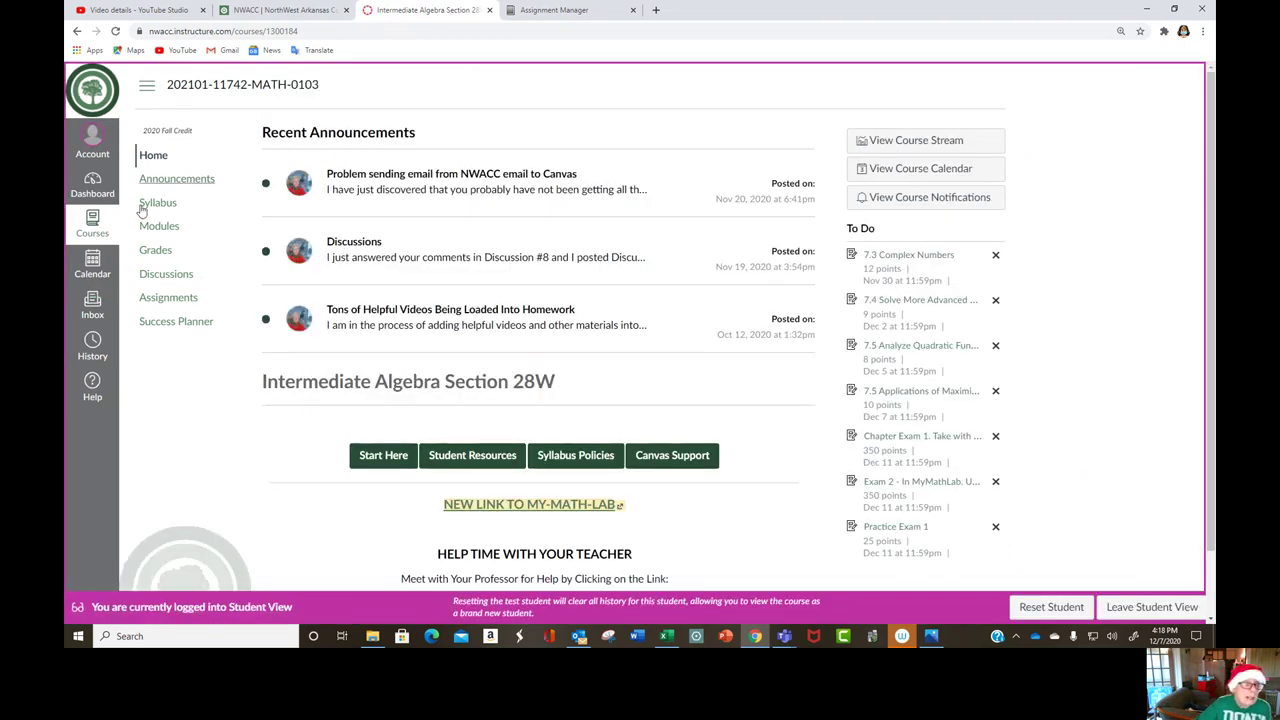
pyautogui.click(153, 252)
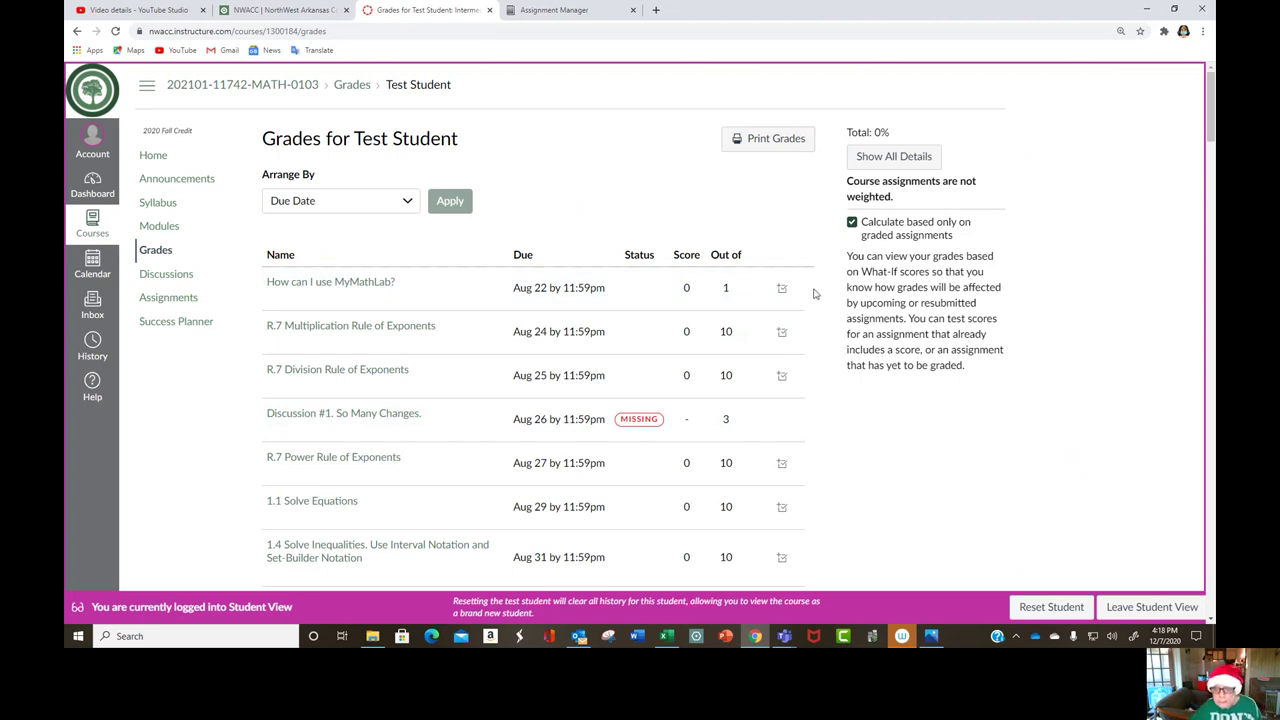
pyautogui.scroll(-2, 814, 293)
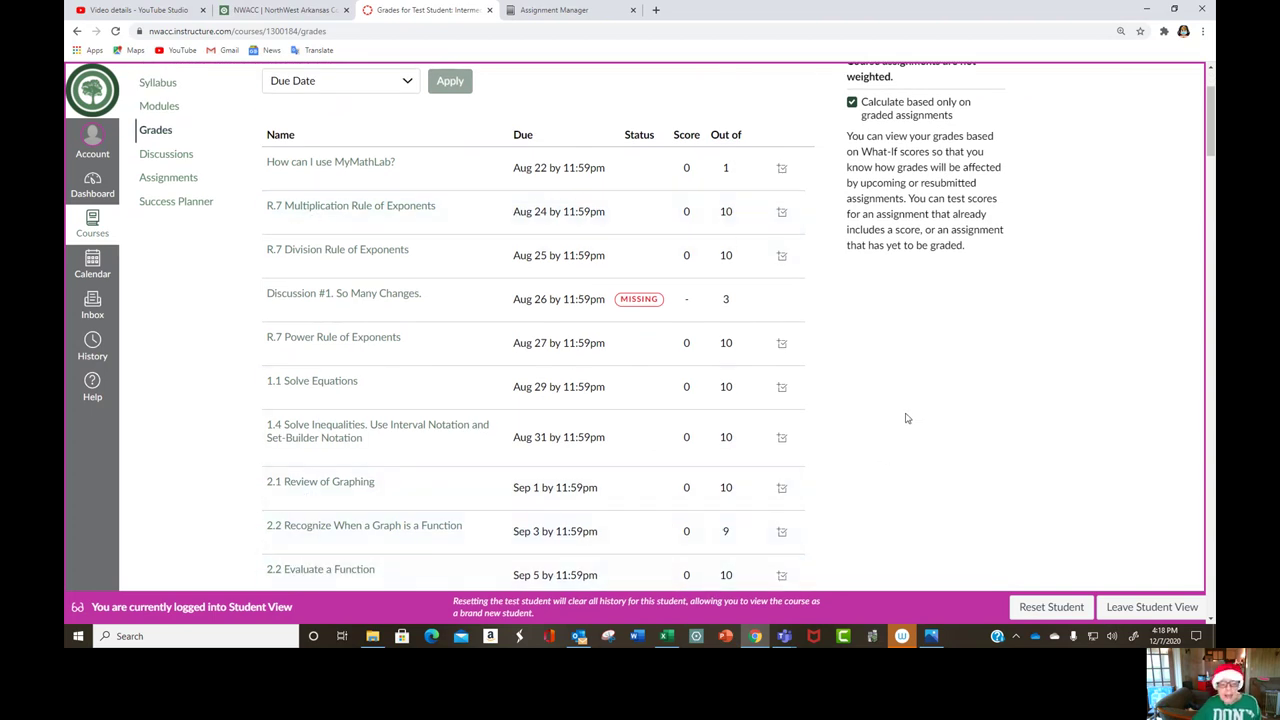
pyautogui.scroll(-5, 880, 414)
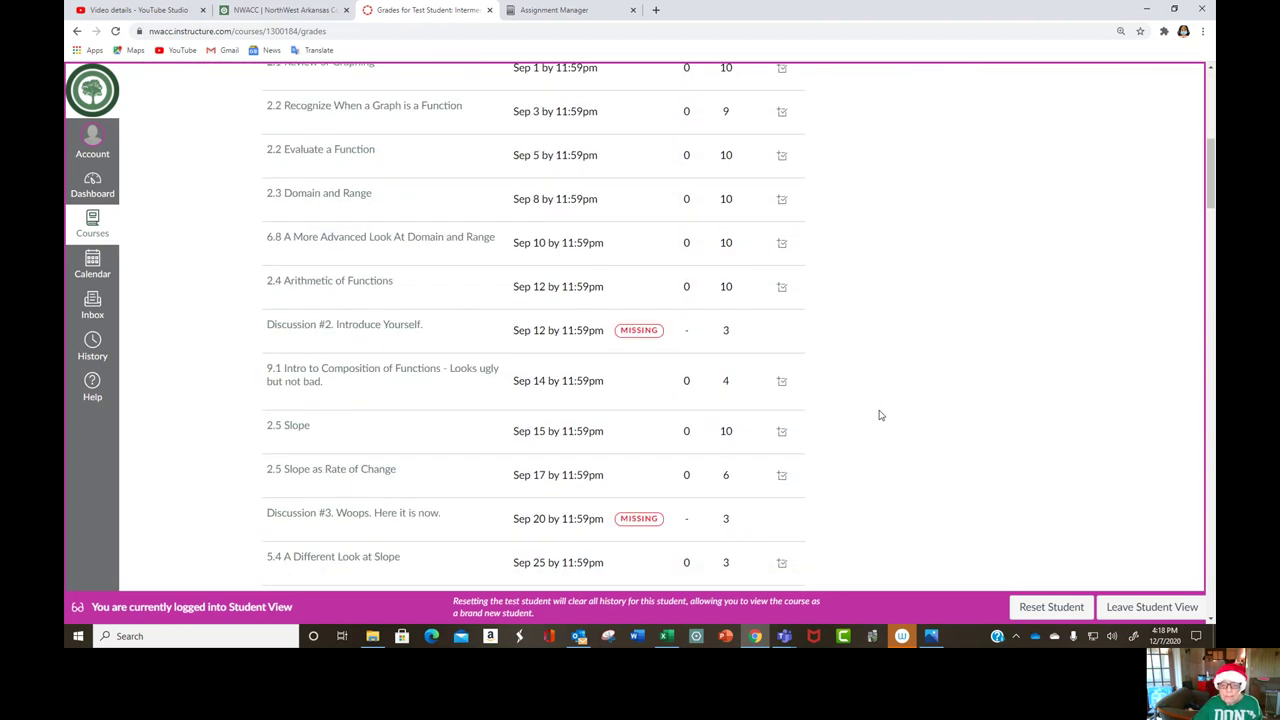
pyautogui.scroll(-4, 880, 414)
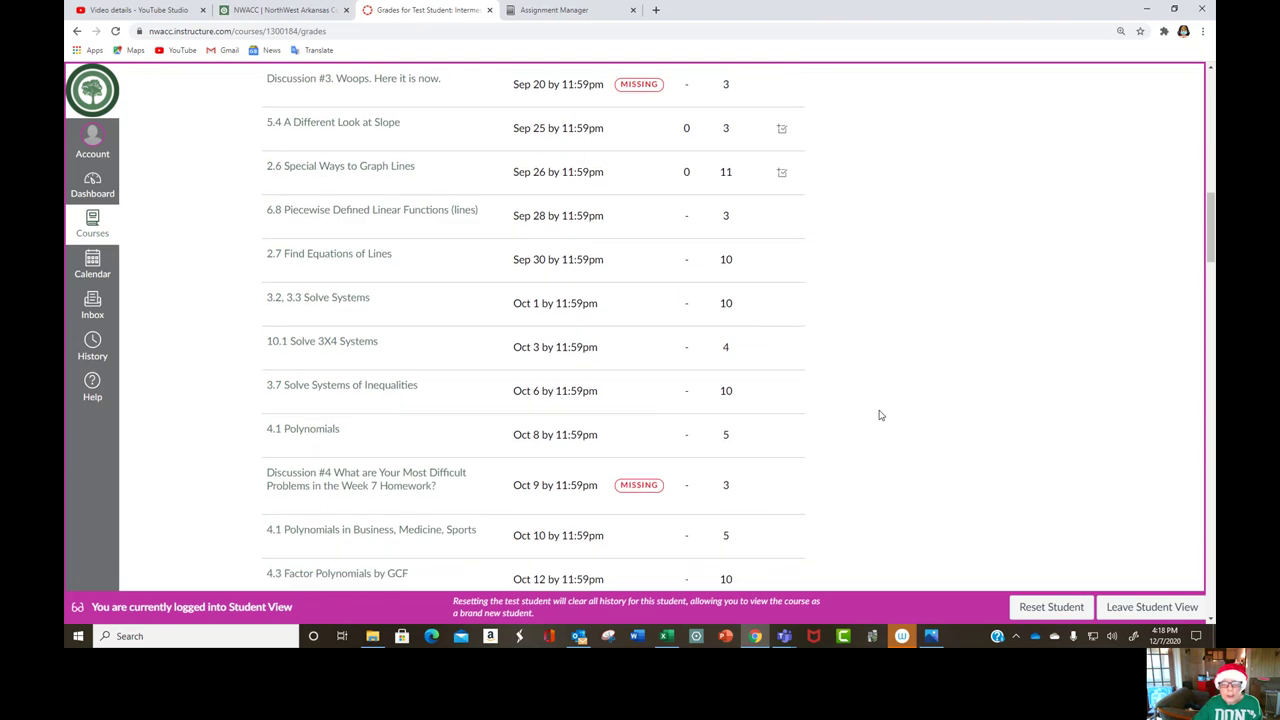
pyautogui.scroll(-7, 880, 414)
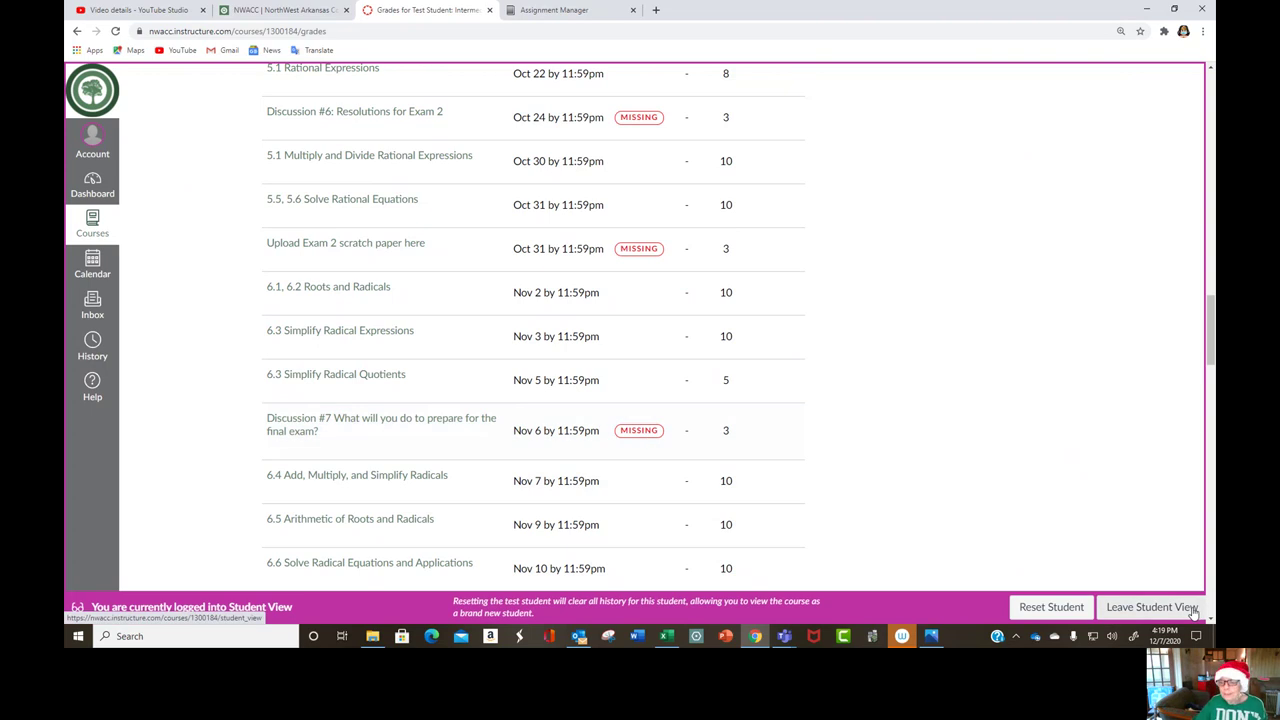
# Exit Student View back to the instructor's course Gradebook.
pyautogui.click(1193, 613)
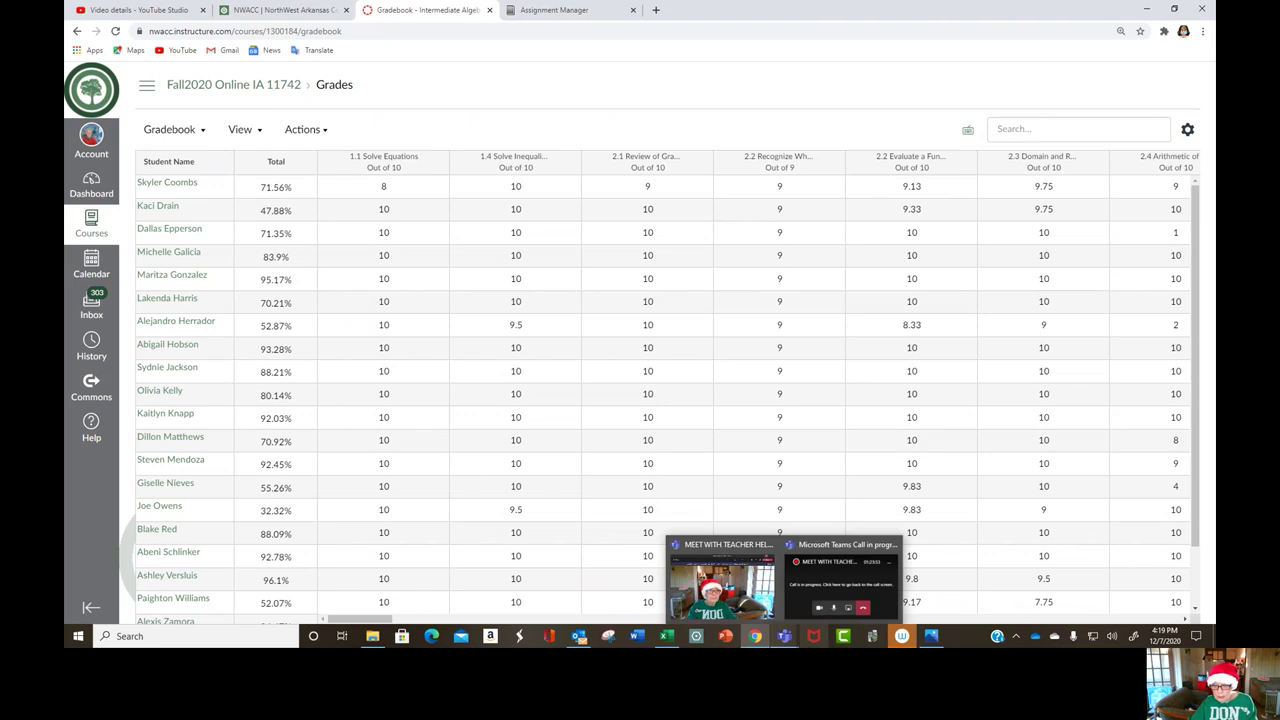
# Restore the MEET WITH TEACHER HELP TIME LINK Teams meeting window from its taskbar preview.
pyautogui.moveTo(786, 638)
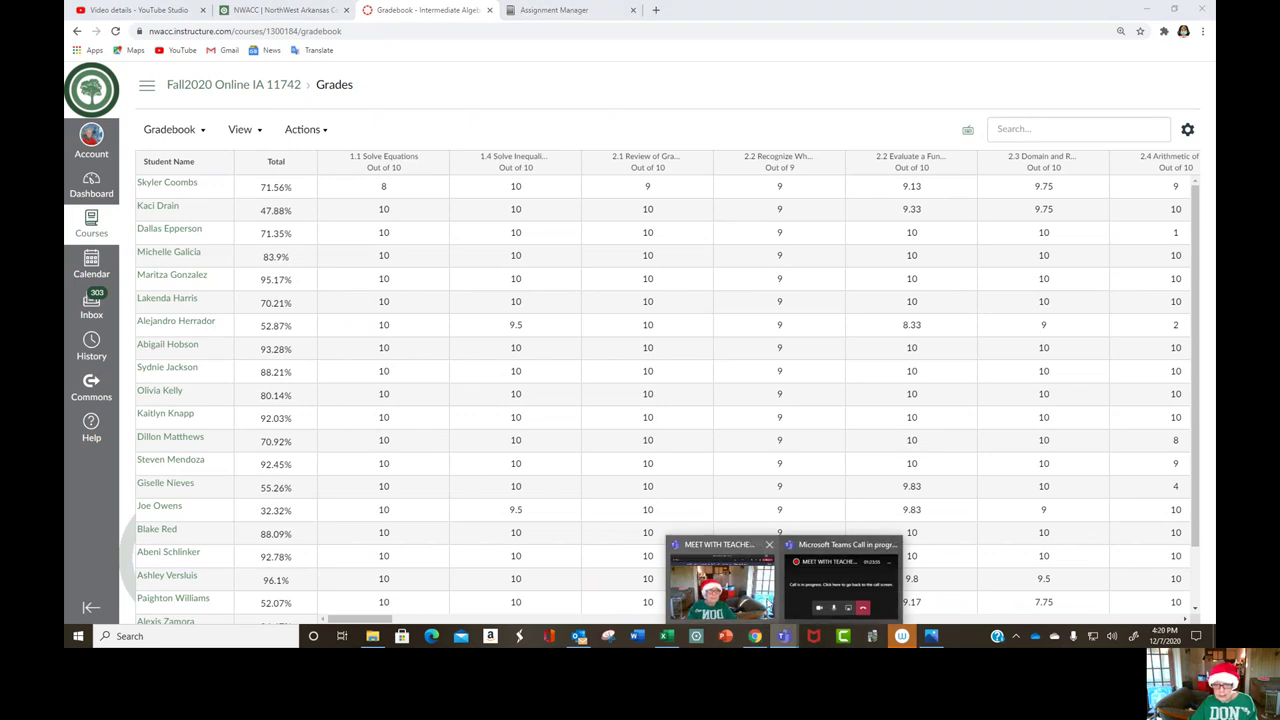
pyautogui.click(760, 597)
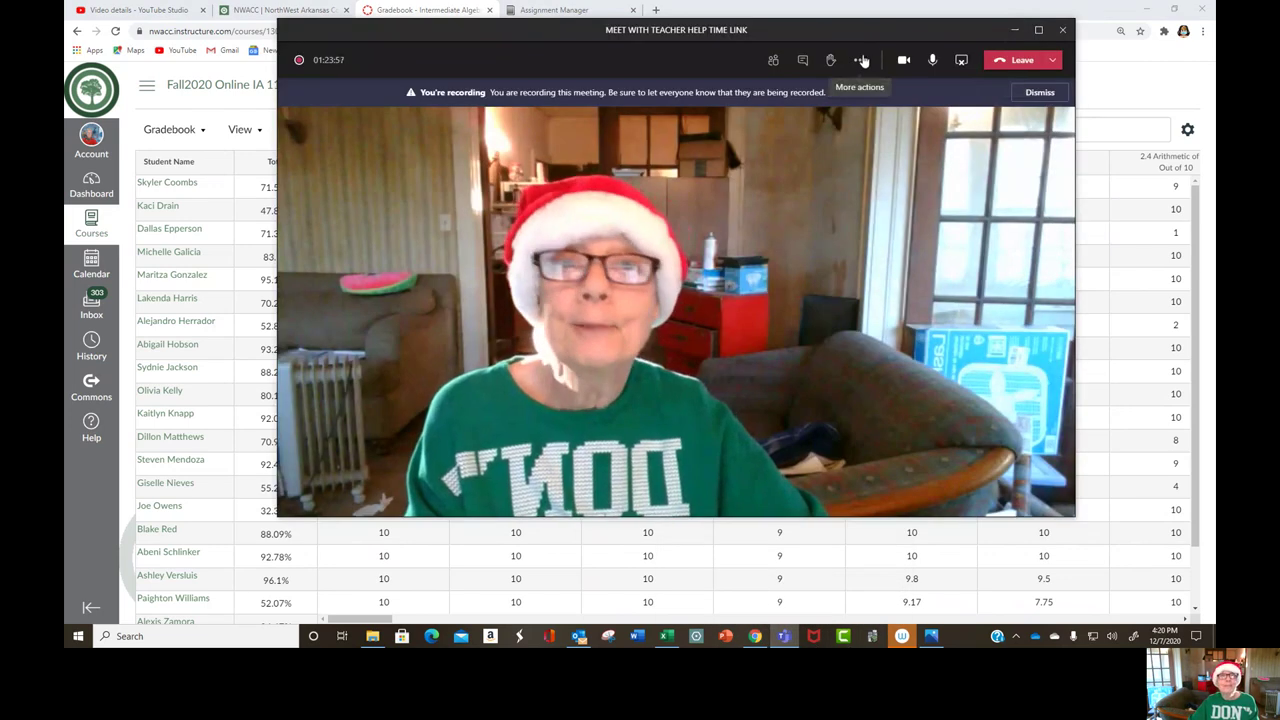